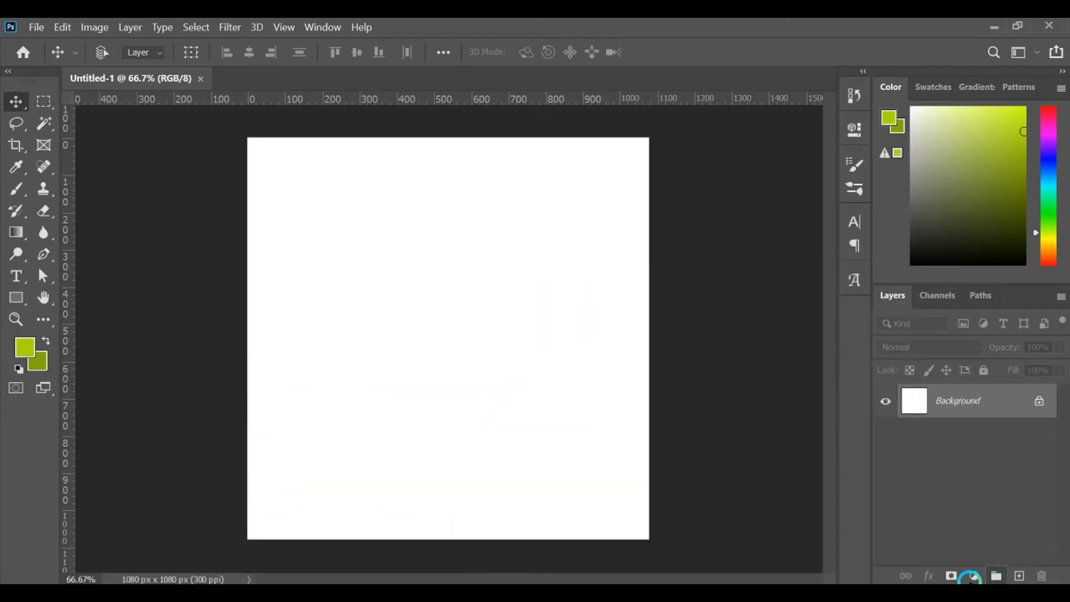
# Step: Add a Solid Color fill layer in lime green a9d703 above the background
pyautogui.click(970, 576)
pyautogui.click(973, 277)
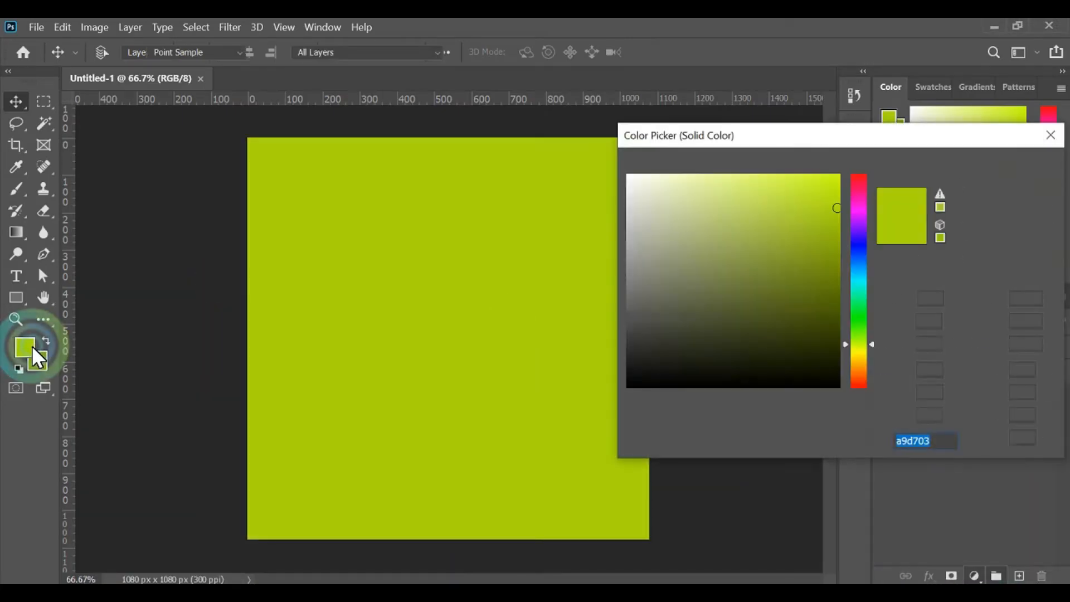
pyautogui.click(988, 166)
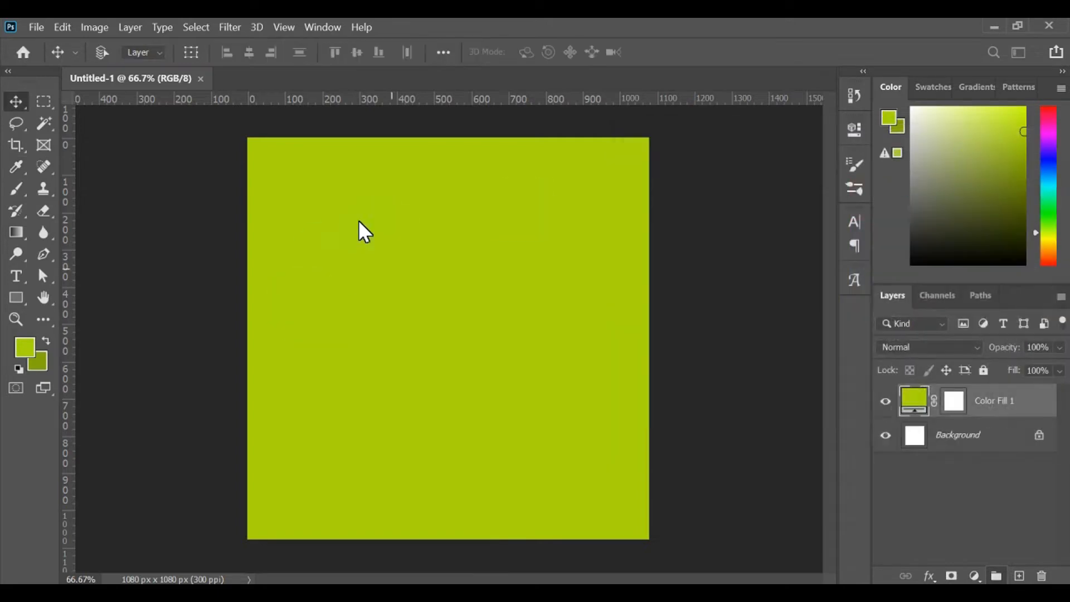
# Step: Place the floating grass island image PngItem_3468748 from the Downloads folder into the canvas, shifted towards the lower part
pyautogui.click(493, 590)
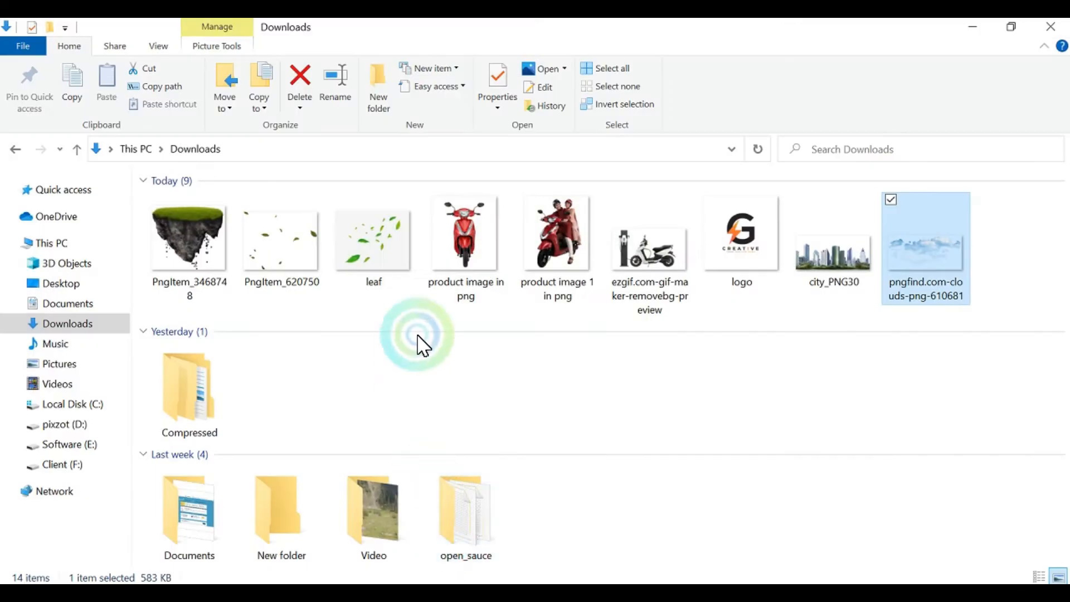
pyautogui.click(440, 357)
pyautogui.moveTo(179, 226); pyautogui.dragTo(536, 483)
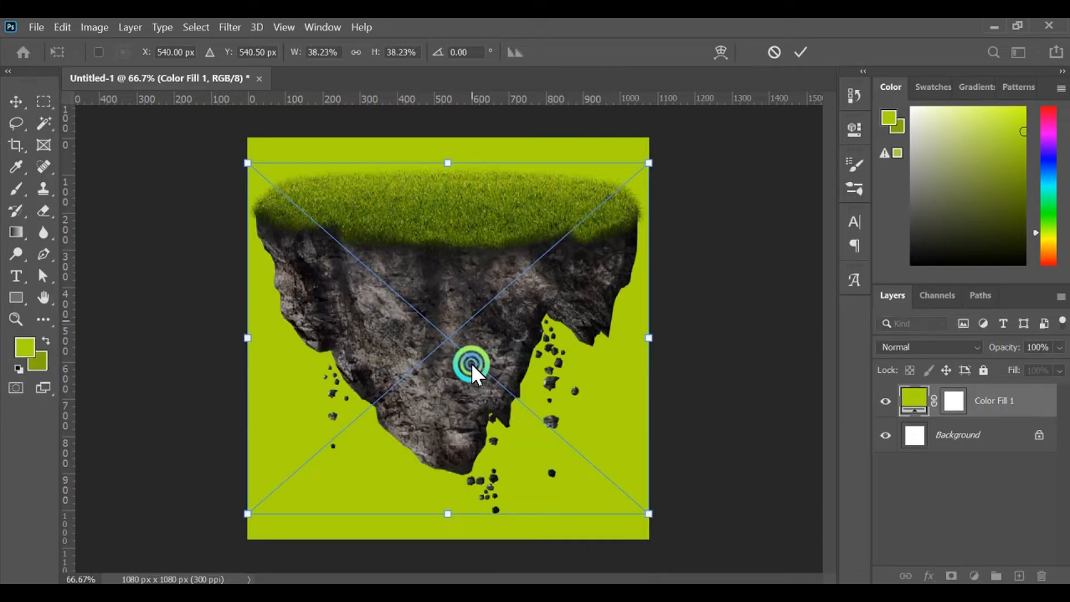
pyautogui.moveTo(470, 362); pyautogui.dragTo(463, 412)
pyautogui.moveTo(447, 310); pyautogui.dragTo(443, 340)
pyautogui.press('Return')
# Step: Scale the grass island to about 35.12% width and 29.50% height, centered and partly cut off at the canvas's bottom edge
pyautogui.moveTo(437, 440); pyautogui.dragTo(436, 412)
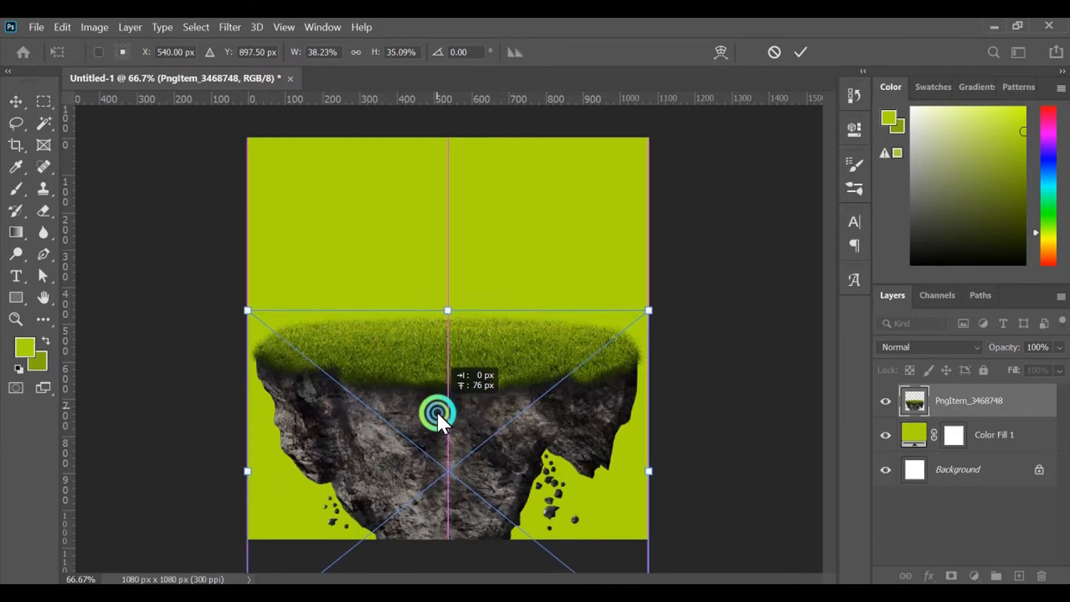
pyautogui.moveTo(650, 318); pyautogui.dragTo(617, 345)
pyautogui.moveTo(424, 446); pyautogui.dragTo(430, 475)
pyautogui.moveTo(615, 393); pyautogui.dragTo(637, 388)
pyautogui.moveTo(479, 456); pyautogui.dragTo(480, 460)
pyautogui.moveTo(436, 385); pyautogui.dragTo(454, 437)
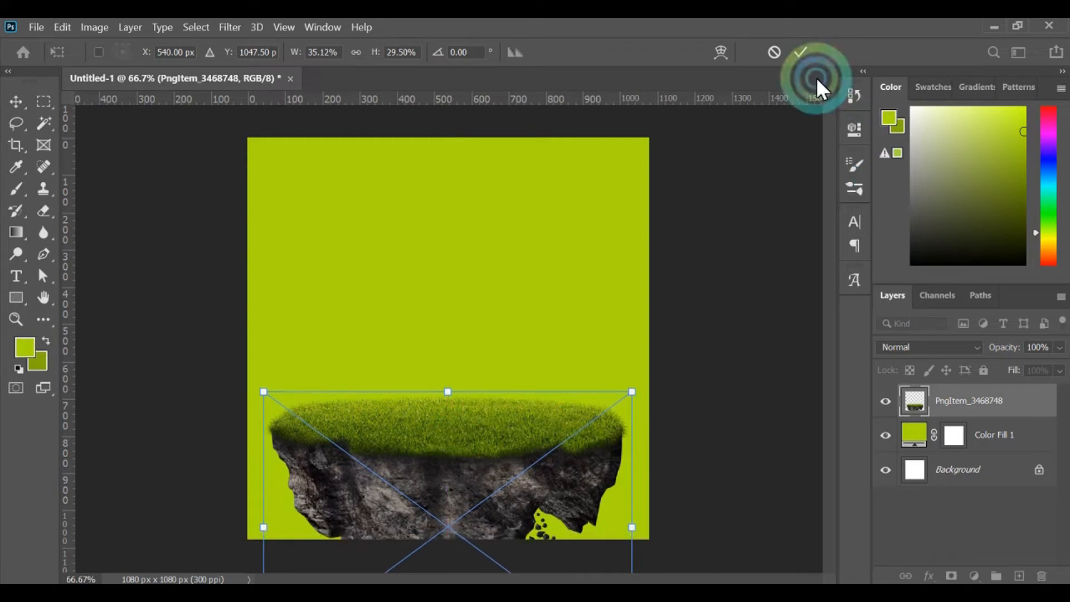
pyautogui.click(798, 51)
pyautogui.click(415, 429)
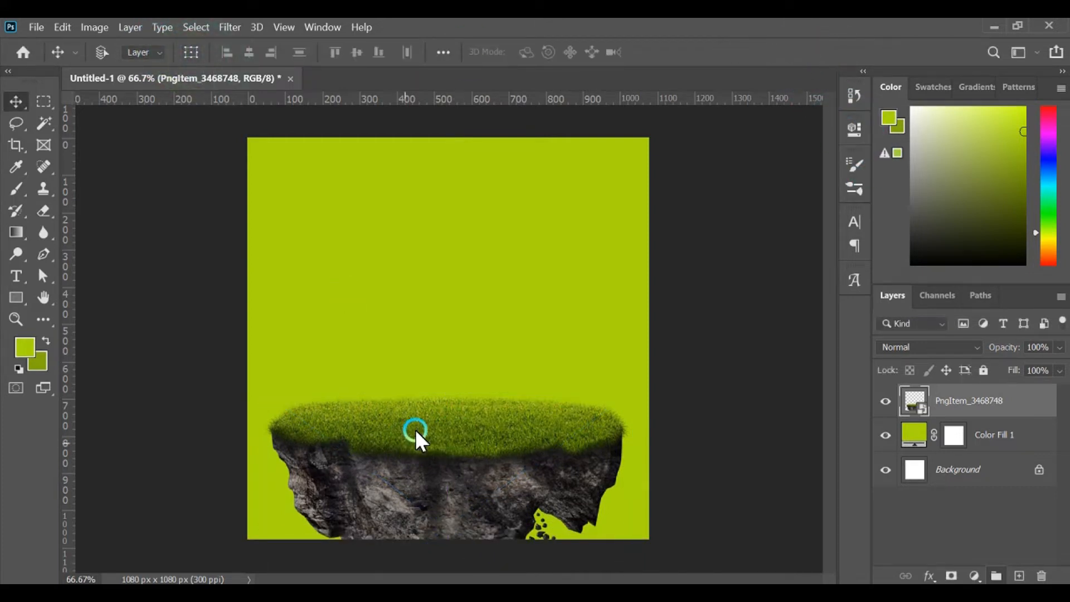
pyautogui.moveTo(448, 443); pyautogui.dragTo(444, 446)
# Step: Place "product image 1 in png" from the Downloads folder into the canvas and flip it horizontally
pyautogui.click(469, 591)
pyautogui.moveTo(563, 238); pyautogui.dragTo(526, 325)
pyautogui.rightClick(564, 226)
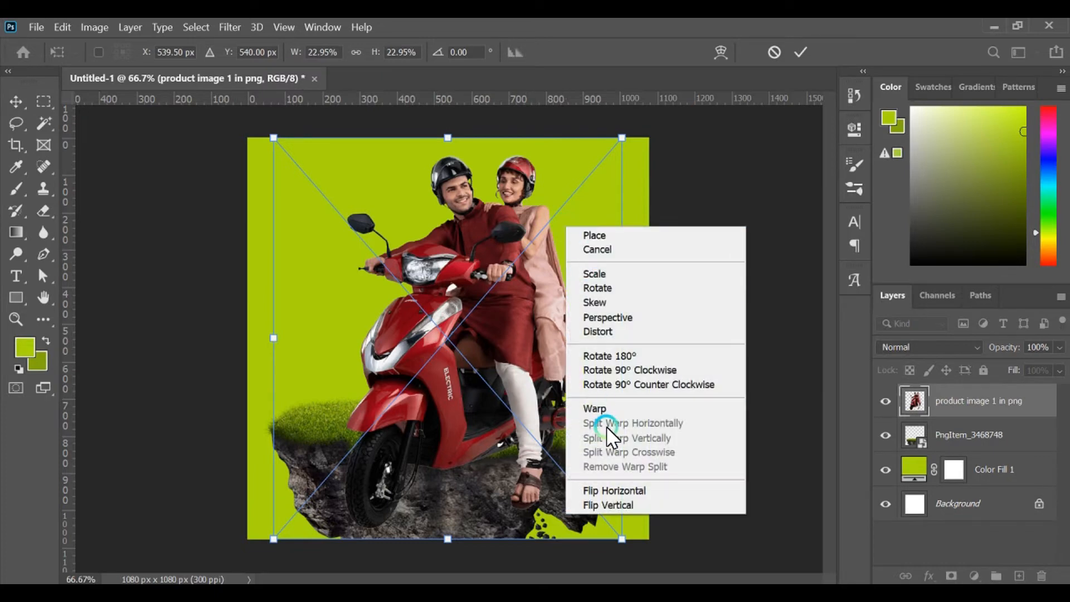
pyautogui.click(616, 490)
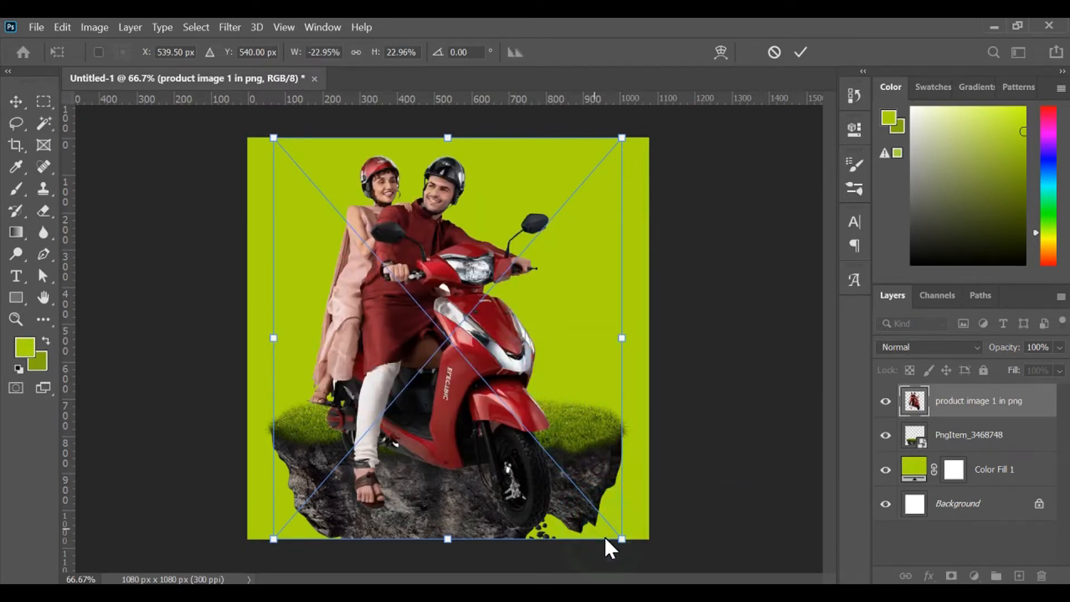
# Step: Scale the scooter image to about 12.73%, stand it on the grass left of center, and rasterize its layer
pyautogui.moveTo(617, 539); pyautogui.dragTo(554, 450)
pyautogui.moveTo(422, 328); pyautogui.dragTo(403, 336)
pyautogui.click(802, 51)
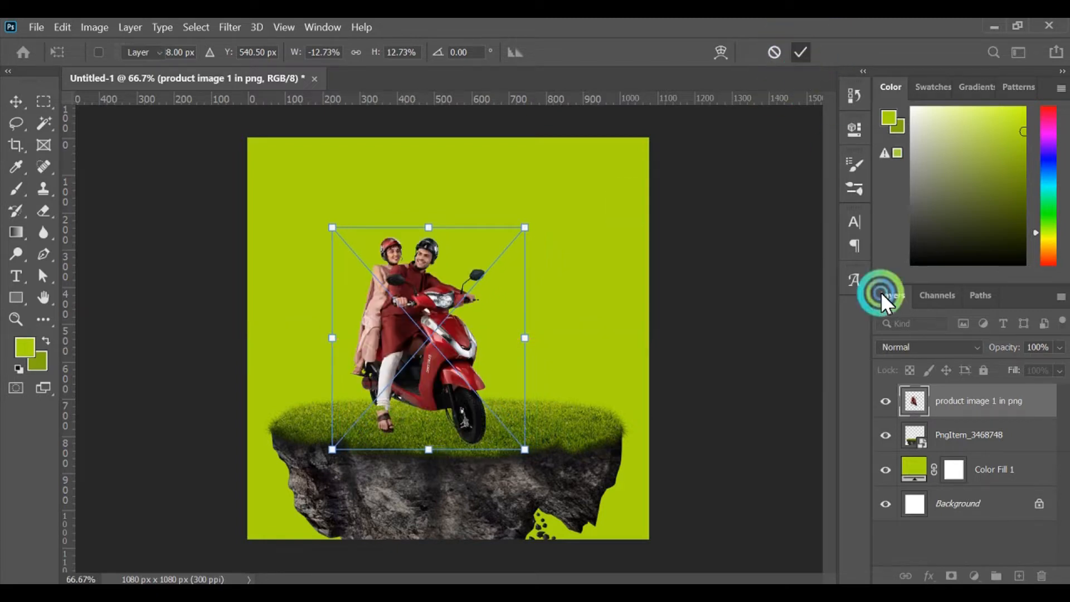
pyautogui.rightClick(940, 399)
pyautogui.click(703, 340)
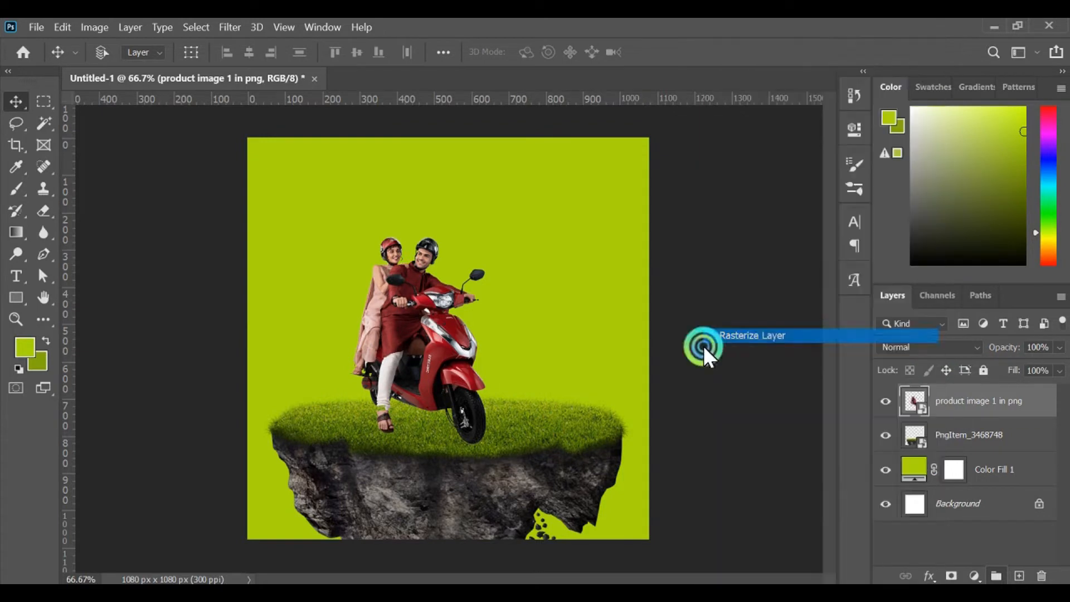
# Step: Outline the missing patch in the rider's white trouser cuff with the Pen tool and convert the path to a selection
pyautogui.press('z')
pyautogui.click(377, 409)
pyautogui.click(378, 410)
pyautogui.click(395, 428)
pyautogui.click(384, 419)
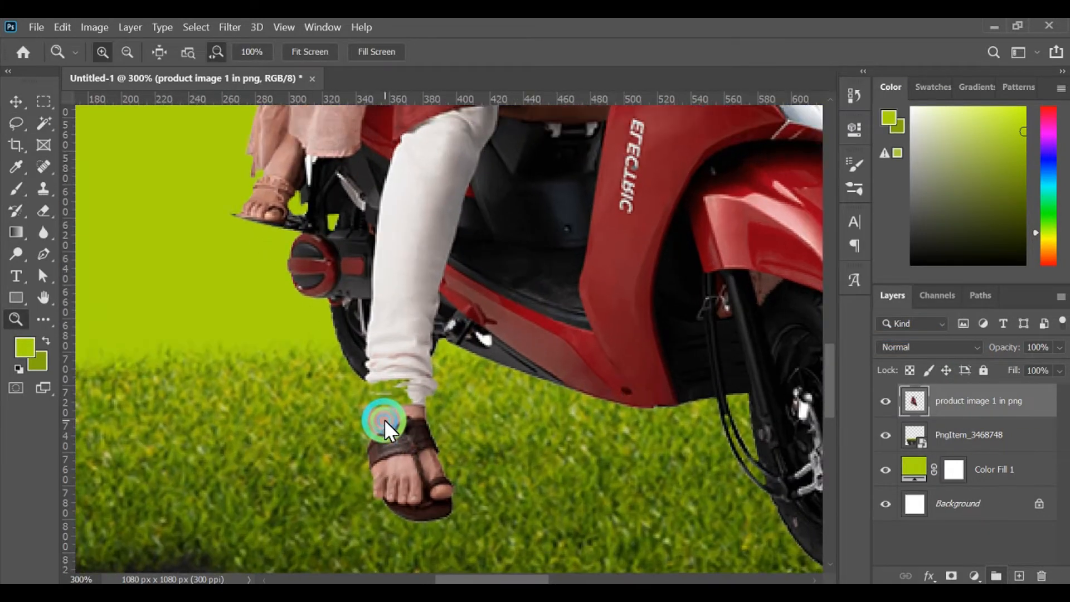
pyautogui.click(383, 419)
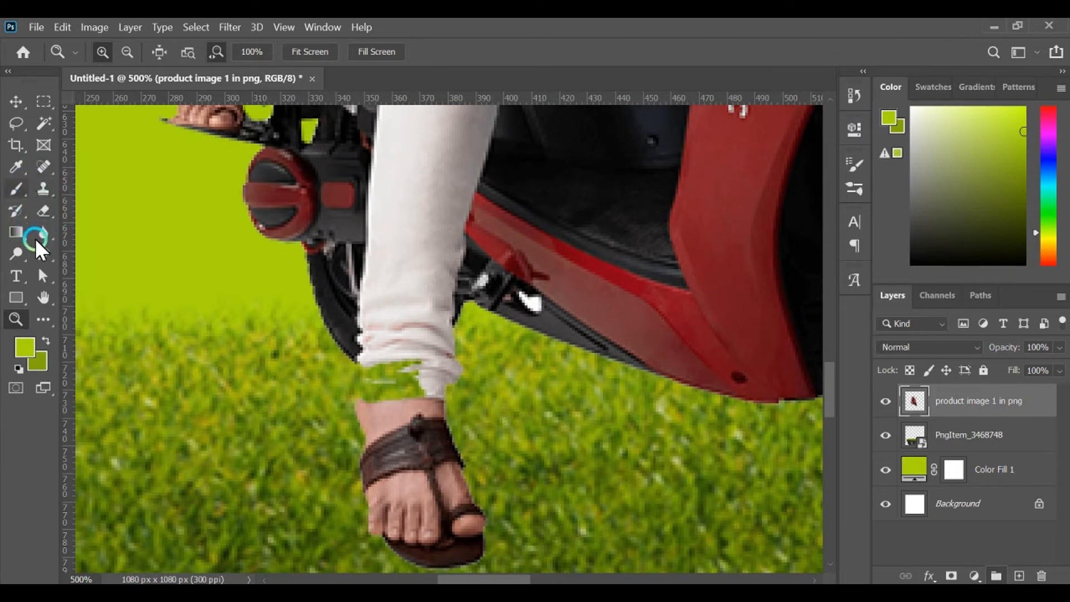
pyautogui.click(43, 253)
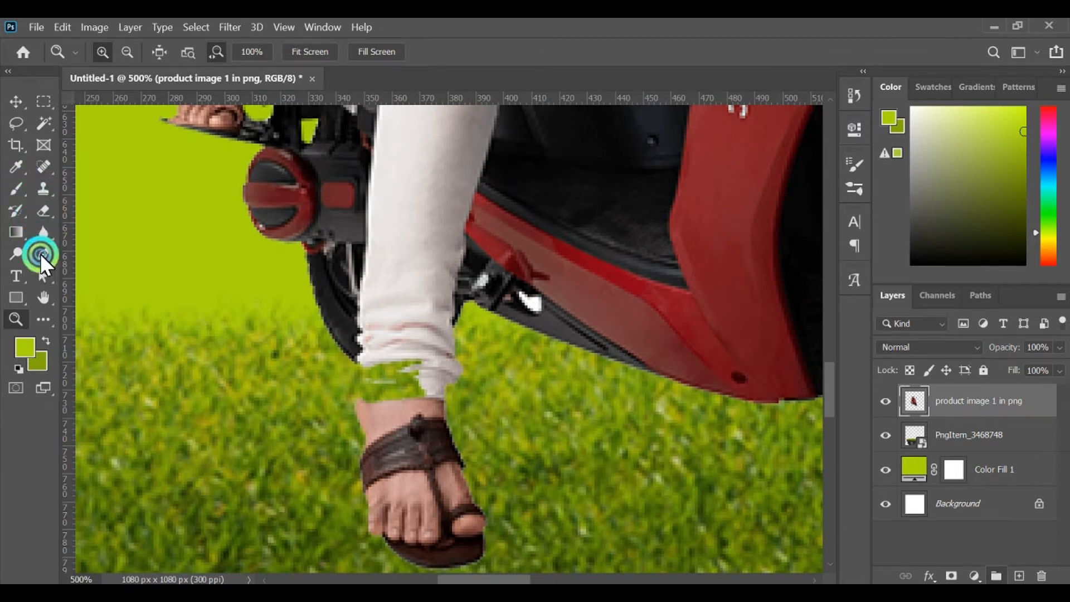
pyautogui.click(360, 360)
pyautogui.click(359, 382)
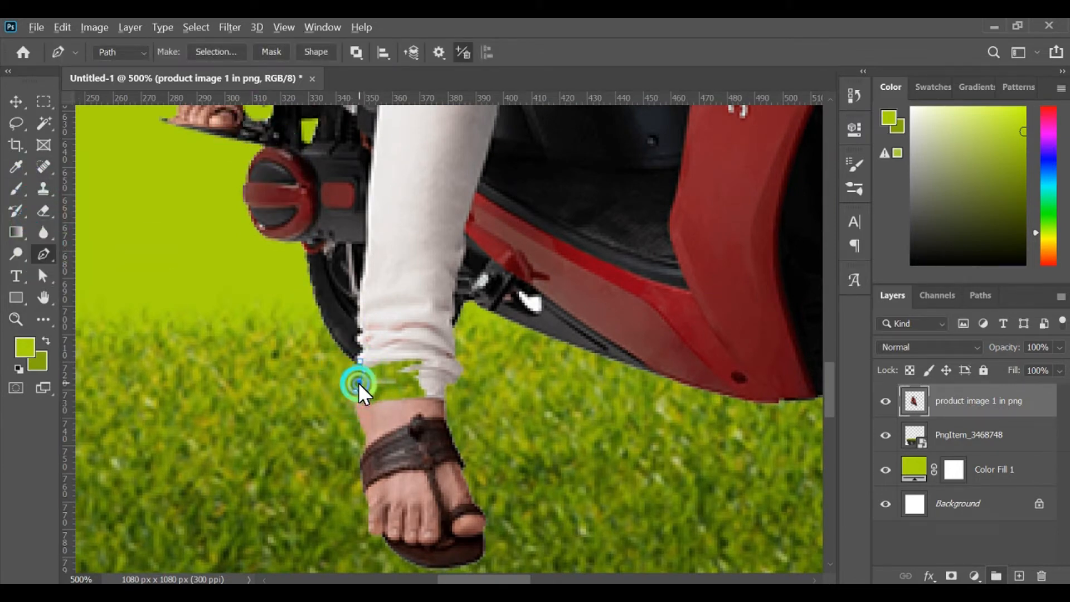
pyautogui.click(375, 396)
pyautogui.keyDown('alt'); pyautogui.click(371, 397); pyautogui.keyUp('alt')
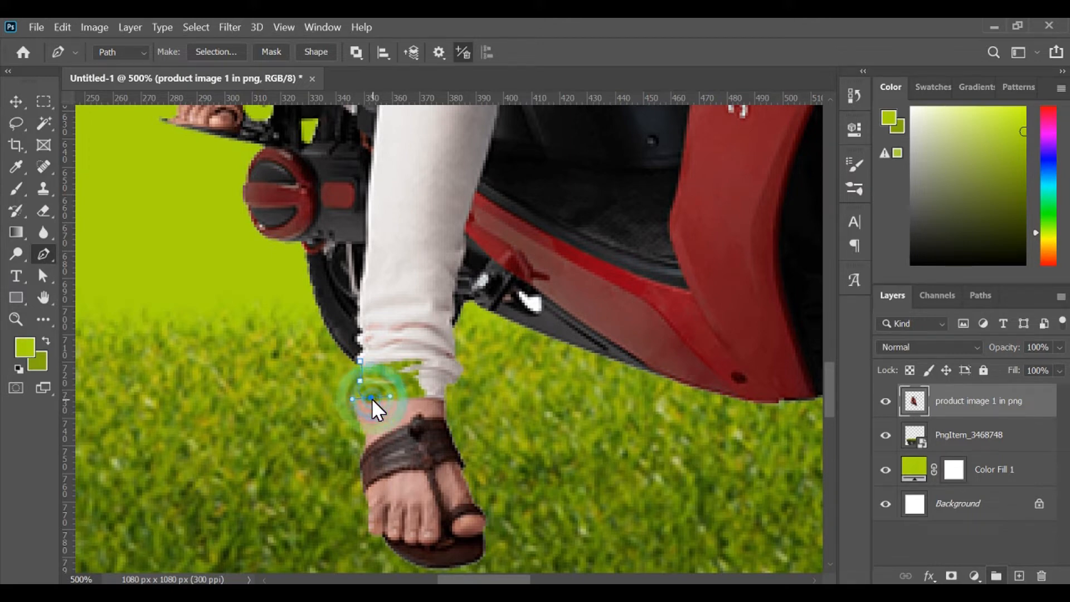
pyautogui.click(399, 397)
pyautogui.moveTo(420, 398); pyautogui.dragTo(427, 397)
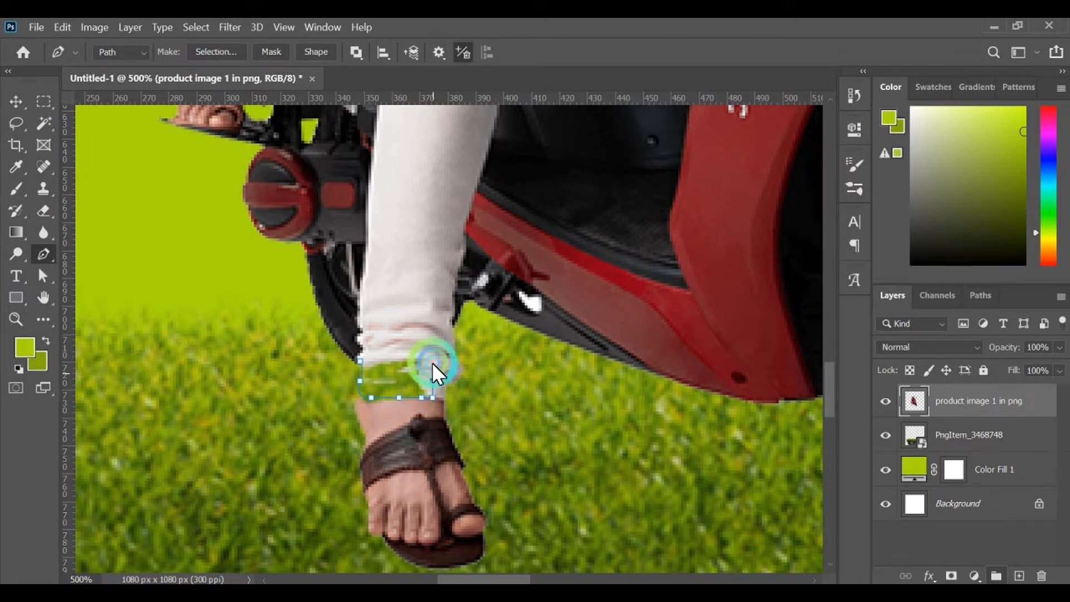
pyautogui.moveTo(432, 358); pyautogui.dragTo(432, 353)
pyautogui.click(429, 344)
pyautogui.click(362, 360)
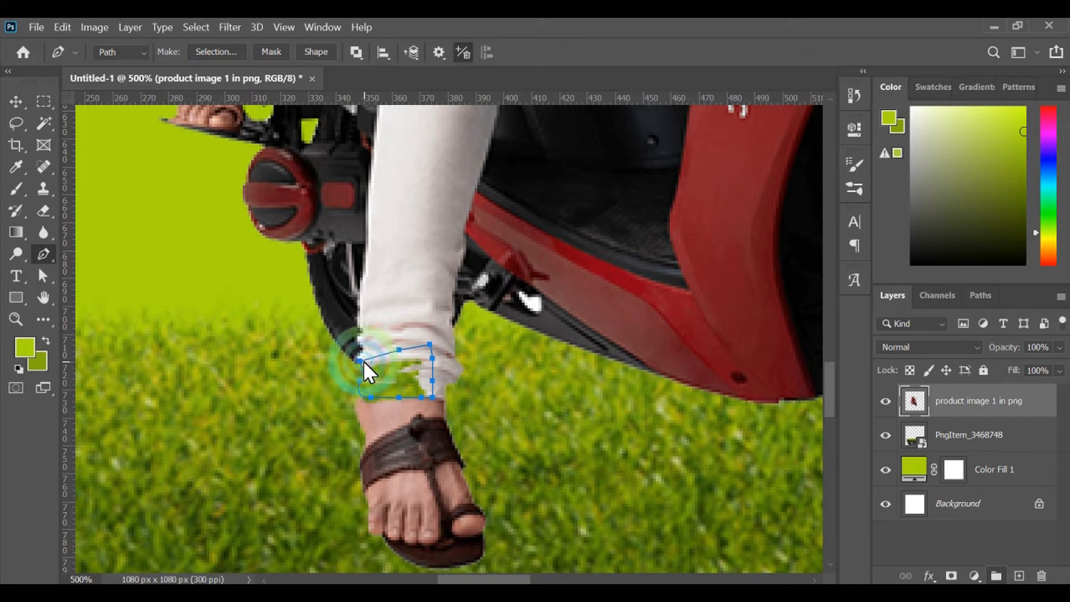
pyautogui.hotkey('ctrl', 'Return')
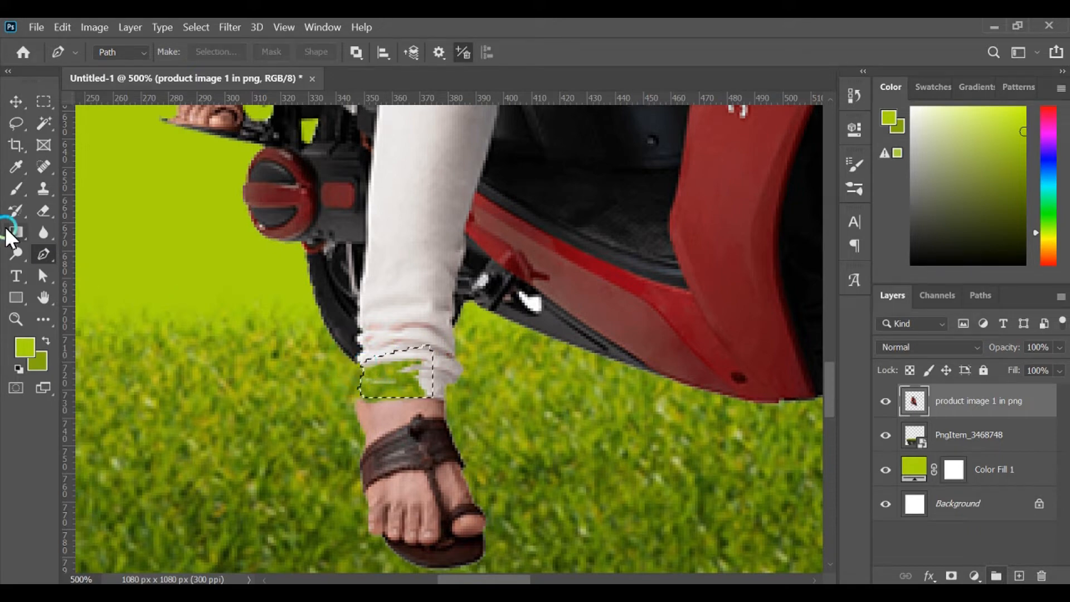
# Step: Fill the selected cuff patch with white fabric cloned from higher on the trouser leg using a 10 px Clone Stamp, then deselect
pyautogui.click(43, 189)
pyautogui.press('[')
pyautogui.press('[')
pyautogui.press('[')
pyautogui.press('[')
pyautogui.press('[')
pyautogui.press('[')
pyautogui.press('[')
pyautogui.press('[')
pyautogui.press('[')
pyautogui.press('[')
pyautogui.press('[')
pyautogui.press('[')
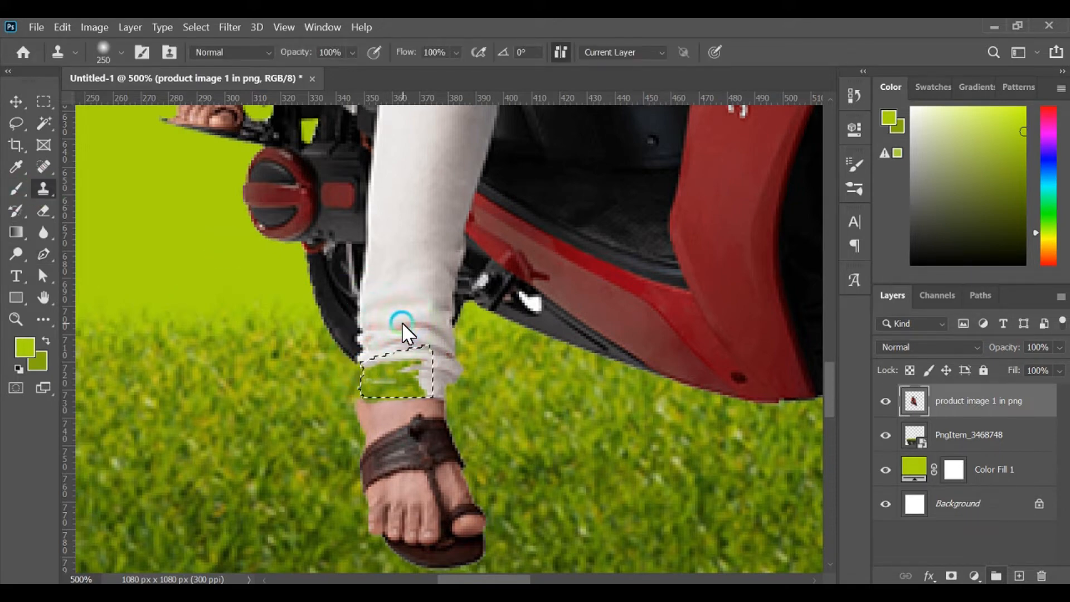
pyautogui.press('[')
pyautogui.press('[')
pyautogui.press('[')
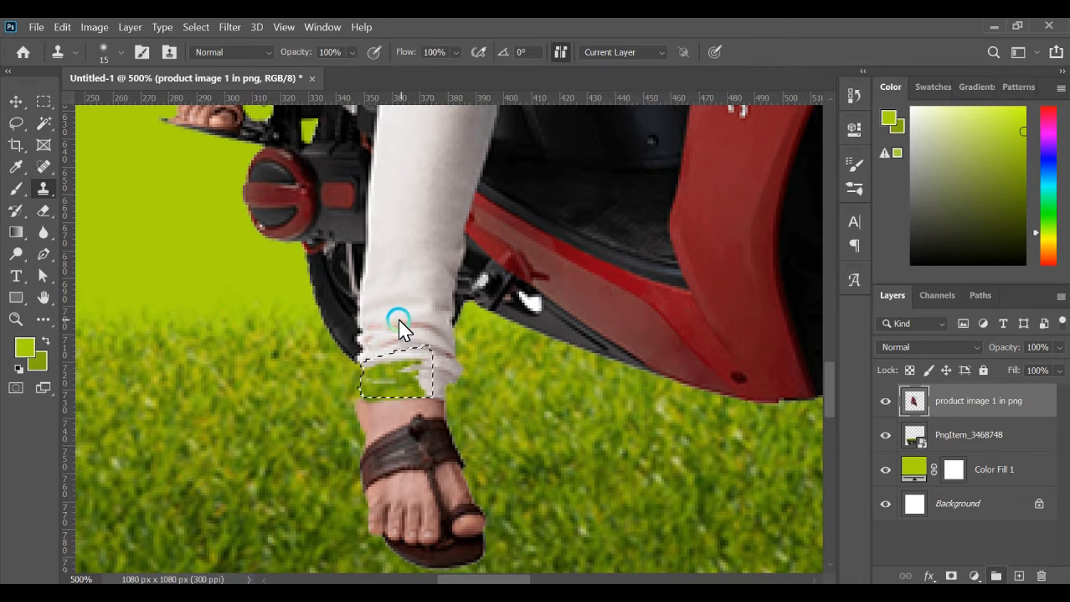
pyautogui.keyDown('alt'); pyautogui.click(382, 295); pyautogui.keyUp('alt')
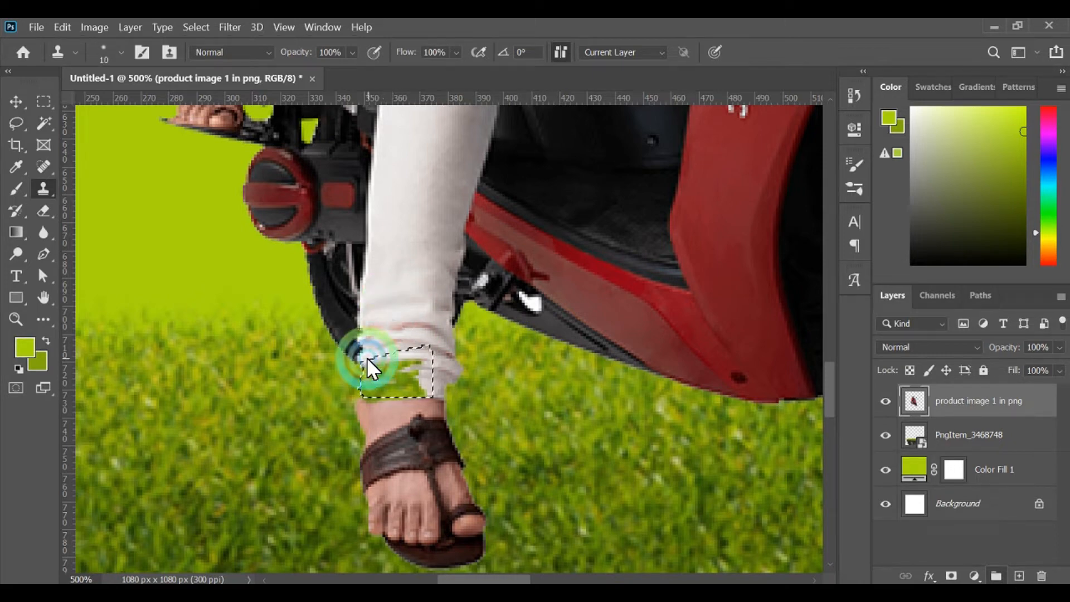
pyautogui.moveTo(369, 362)
pyautogui.mouseDown()
pyautogui.moveTo(372, 392)
pyautogui.moveTo(393, 360)
pyautogui.moveTo(397, 395)
pyautogui.moveTo(408, 374)
pyautogui.moveTo(401, 395)
pyautogui.moveTo(377, 379)
pyautogui.moveTo(413, 394)
pyautogui.moveTo(415, 359)
pyautogui.mouseUp()
pyautogui.keyDown('alt'); pyautogui.click(379, 320); pyautogui.keyUp('alt')
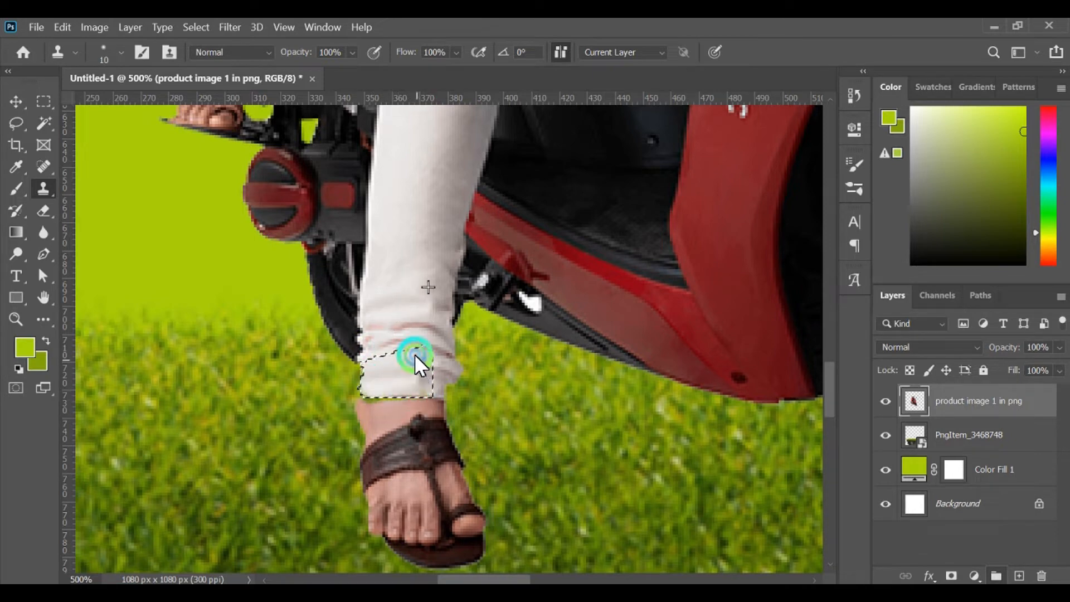
pyautogui.keyDown('alt'); pyautogui.click(389, 304); pyautogui.keyUp('alt')
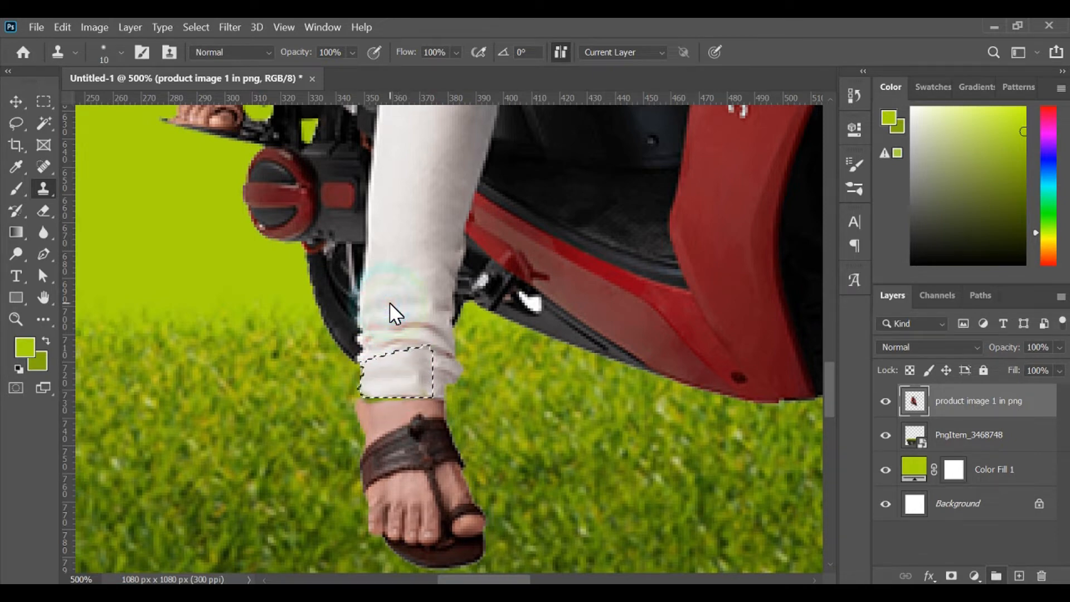
pyautogui.hotkey('ctrl', 'd')
# Step: Outline the gap between the trouser cuff and the ankle with the Pen tool and convert the path to a selection
pyautogui.click(49, 254)
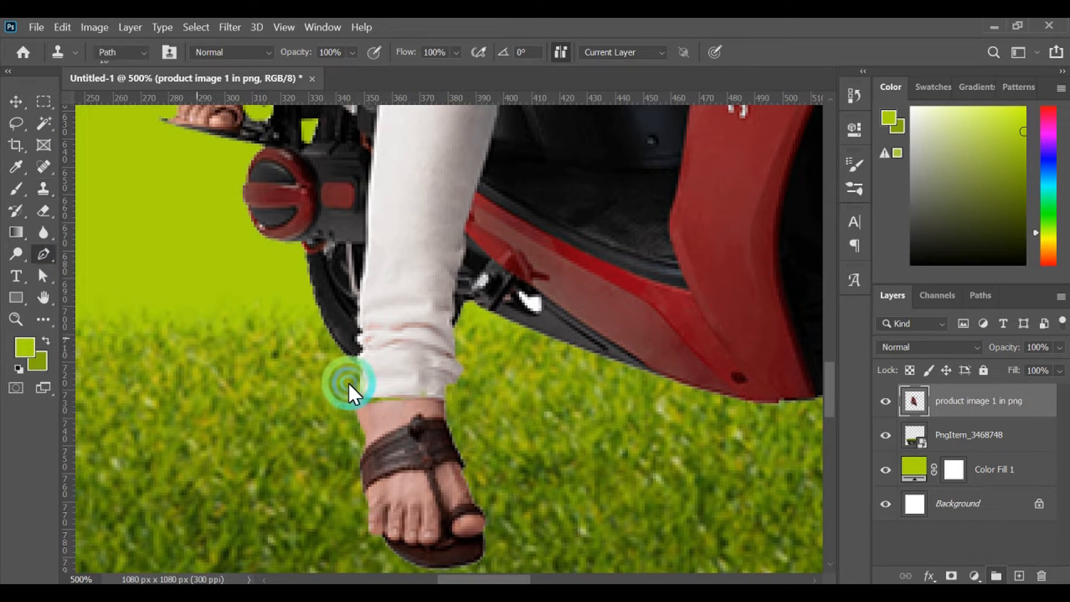
pyautogui.click(356, 411)
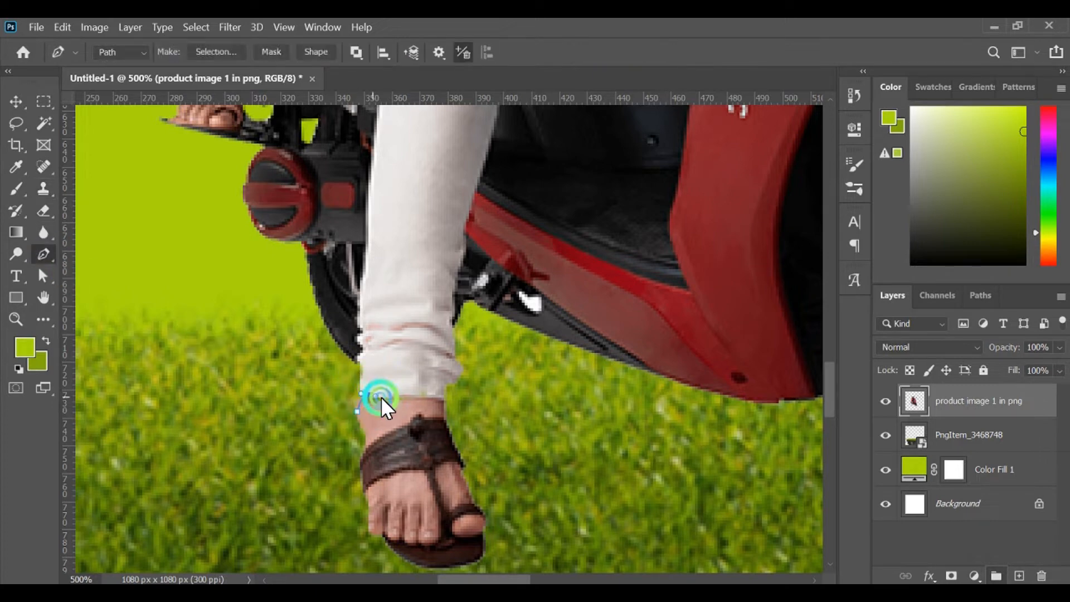
pyautogui.moveTo(380, 396); pyautogui.dragTo(386, 419)
pyautogui.keyDown('alt'); pyautogui.click(368, 394); pyautogui.keyUp('alt')
pyautogui.keyDown('alt'); pyautogui.click(413, 394); pyautogui.keyUp('alt')
pyautogui.keyDown('alt'); pyautogui.click(438, 400); pyautogui.keyUp('alt')
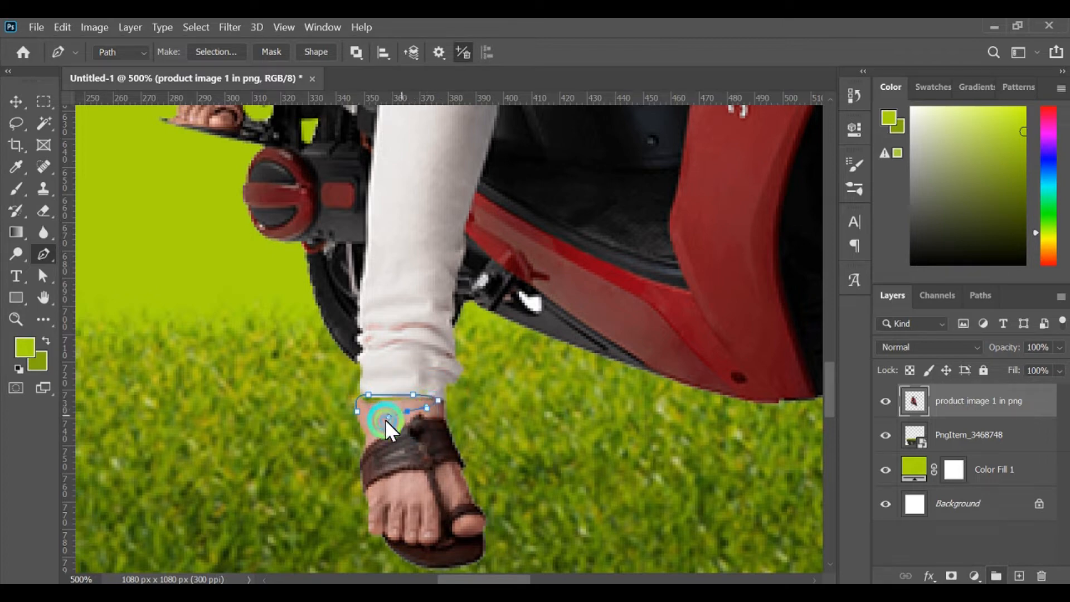
pyautogui.click(357, 411)
pyautogui.hotkey('ctrl', 'Return')
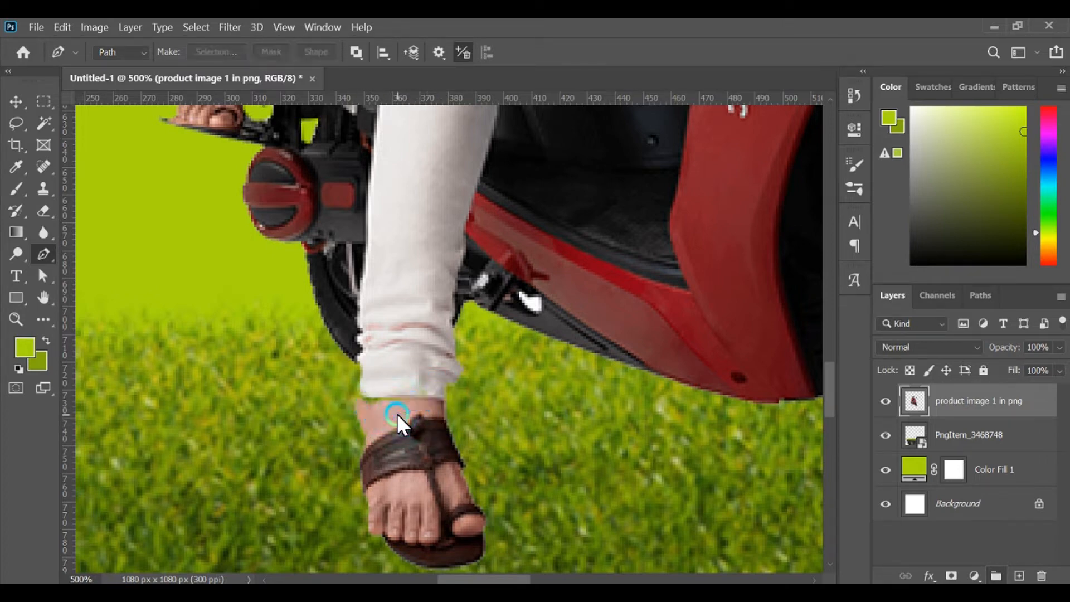
# Step: Fill the selected ankle gap with cloned skin using a 6 px Clone Stamp brush and clear the selection
pyautogui.click(40, 189)
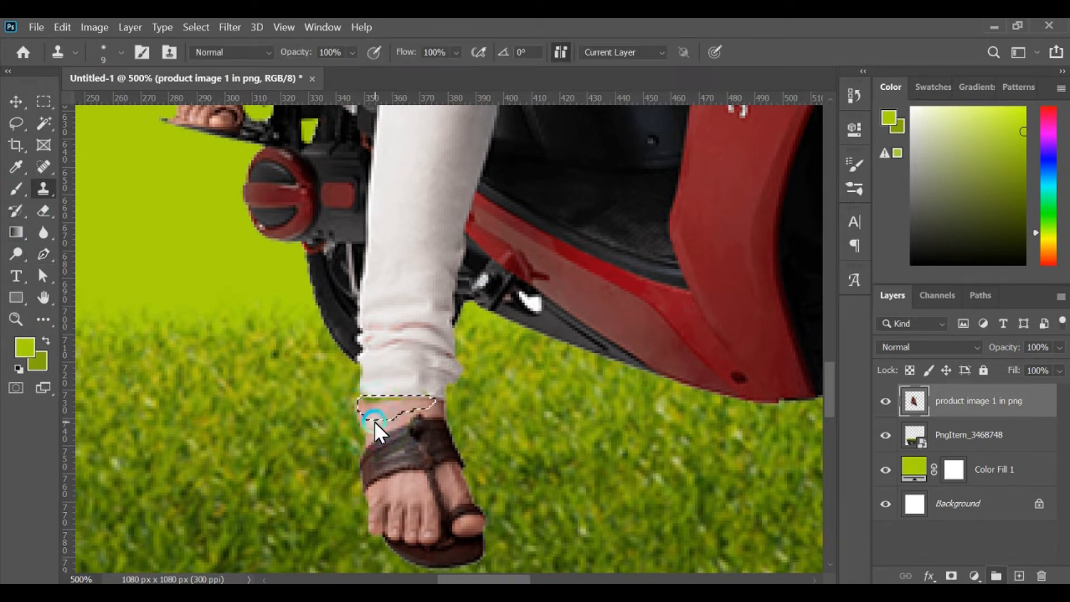
pyautogui.press('[')
pyautogui.press('[')
pyautogui.press('[')
pyautogui.keyDown('alt'); pyautogui.click(360, 399); pyautogui.keyUp('alt')
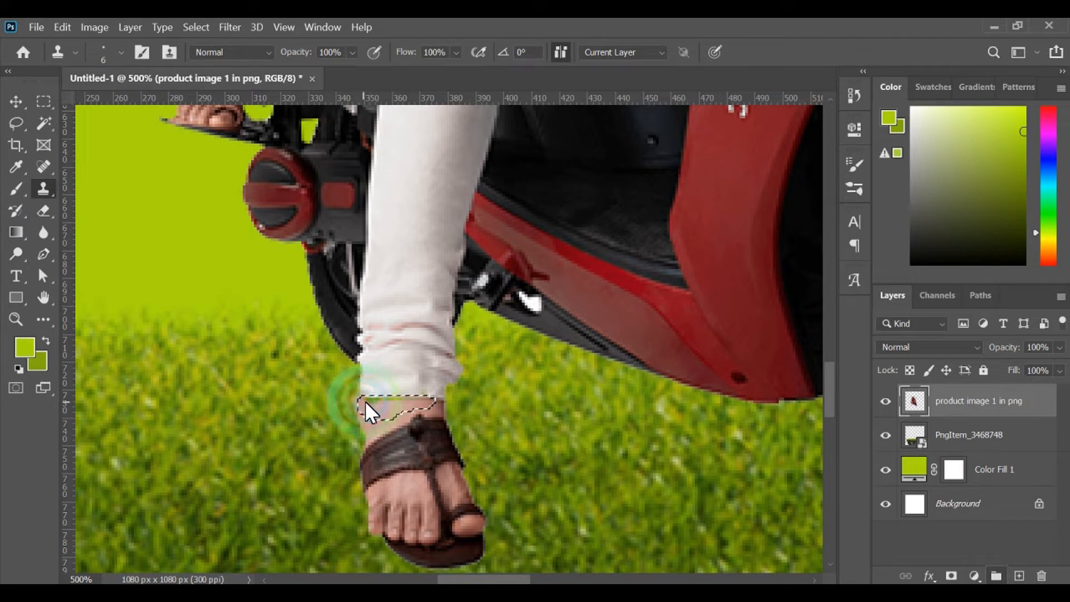
pyautogui.moveTo(366, 400)
pyautogui.mouseDown()
pyautogui.moveTo(409, 397)
pyautogui.moveTo(363, 404)
pyautogui.moveTo(373, 416)
pyautogui.moveTo(413, 399)
pyautogui.moveTo(403, 403)
pyautogui.mouseUp()
pyautogui.hotkey('ctrl', 'd')
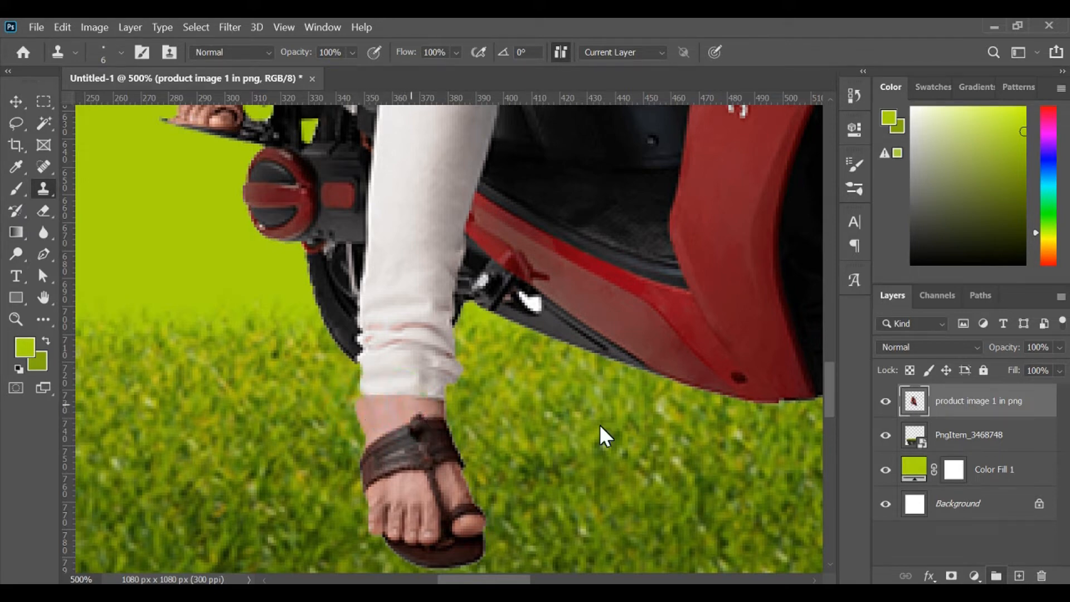
# Step: Fit the canvas in view and convert the retouched scooter layer to a smart object
pyautogui.press('z')
pyautogui.click(309, 52)
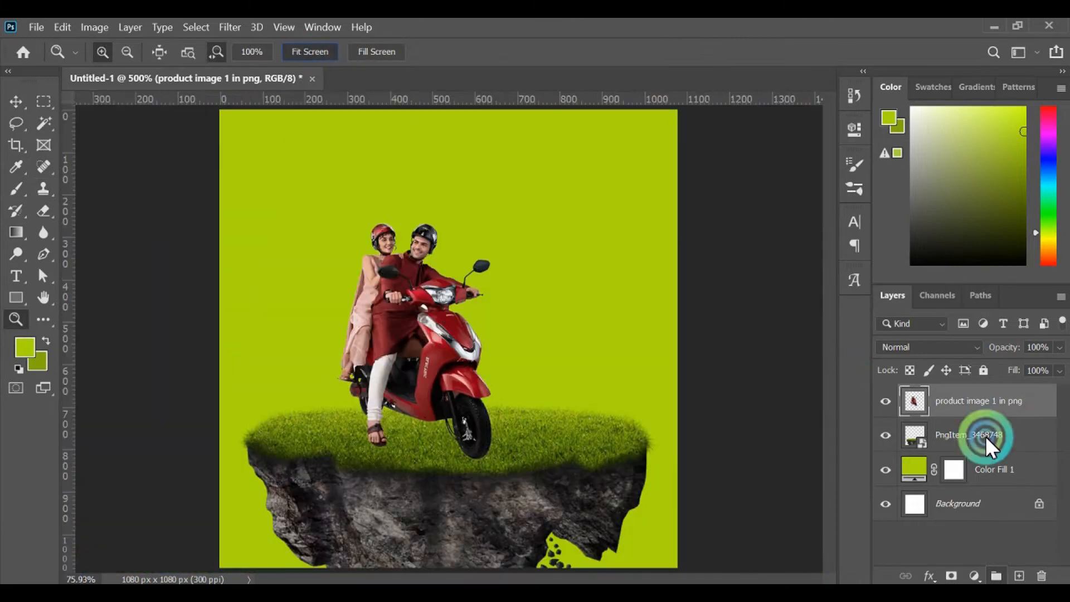
pyautogui.rightClick(964, 406)
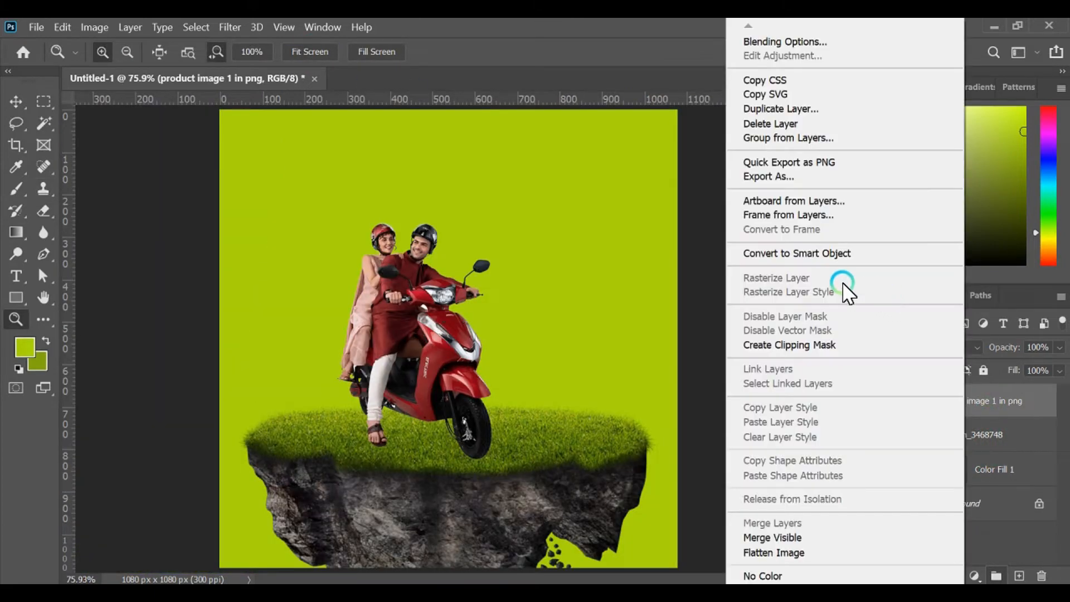
pyautogui.click(780, 252)
# Step: Group the scooter and floating island layers and name the group "images"
pyautogui.keyDown('shift'); pyautogui.click(991, 434); pyautogui.keyUp('shift')
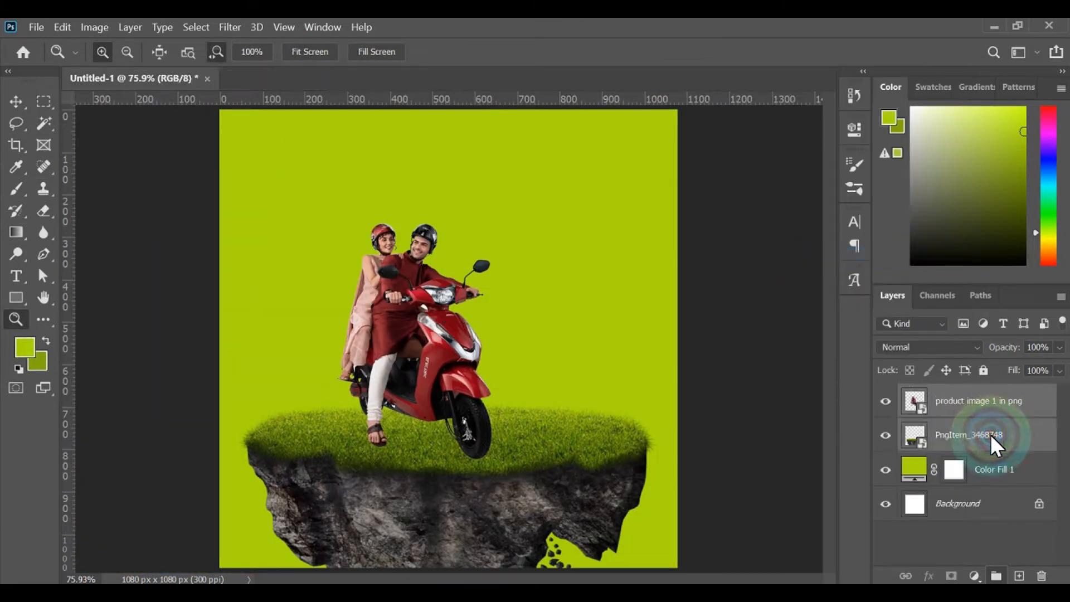
pyautogui.hotkey('ctrl', 'g')
pyautogui.doubleClick(937, 396)
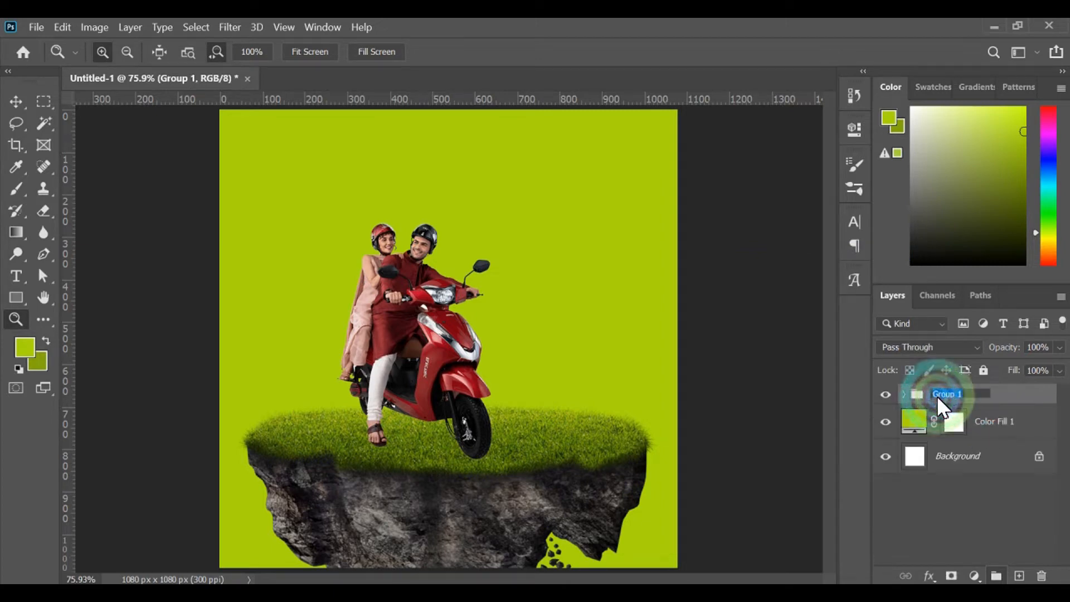
pyautogui.write('images')
pyautogui.press('Return')
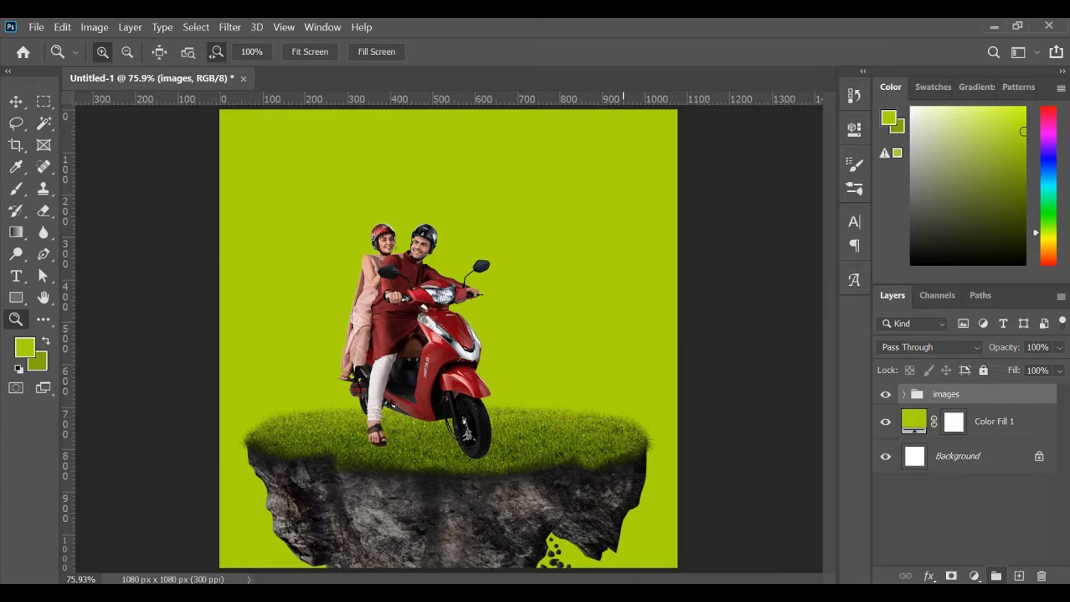
# Step: Switch to Notepad, copy the "Green Day" line and minimize the notes window
pyautogui.hotkey('alt', 'Tab')
pyautogui.click(646, 267)
pyautogui.scroll(1, 684, 273)
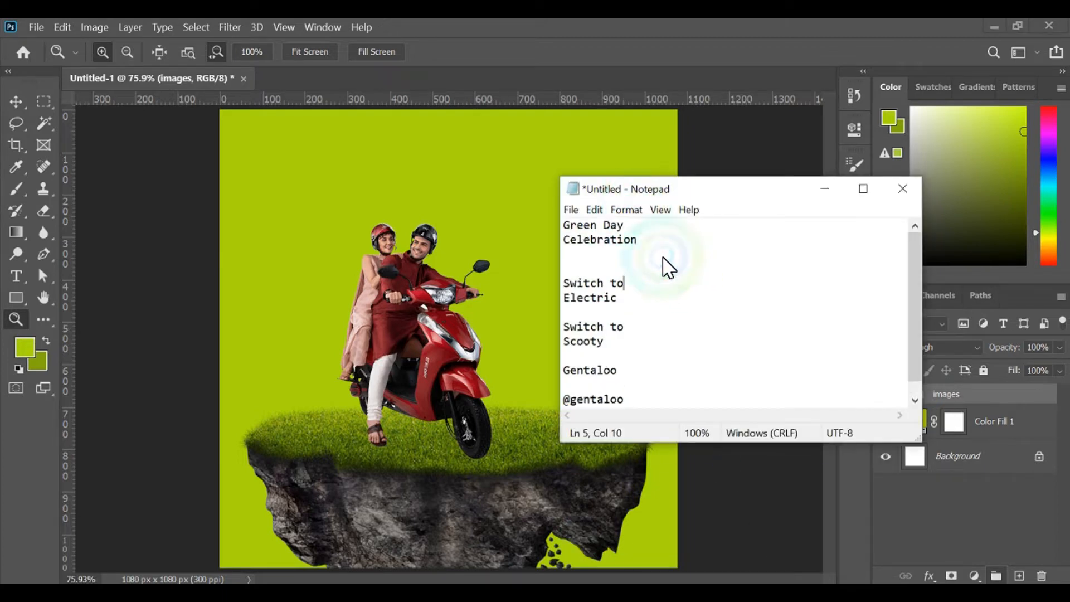
pyautogui.click(609, 226)
pyautogui.doubleClick(660, 228)
pyautogui.click(640, 240)
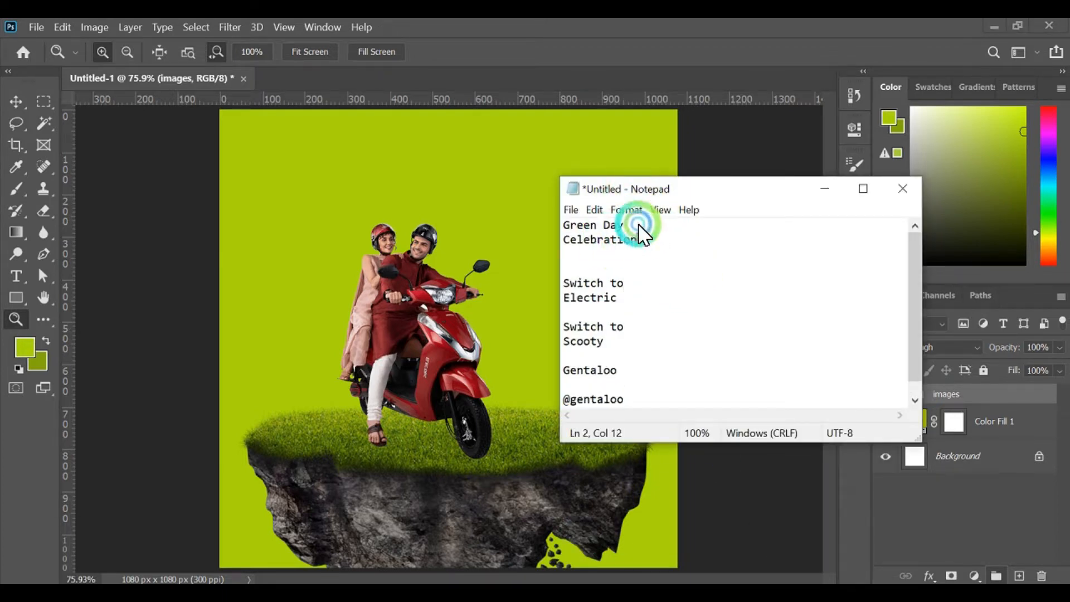
pyautogui.moveTo(639, 226); pyautogui.dragTo(554, 225)
pyautogui.hotkey('ctrl', 'c')
pyautogui.click(824, 187)
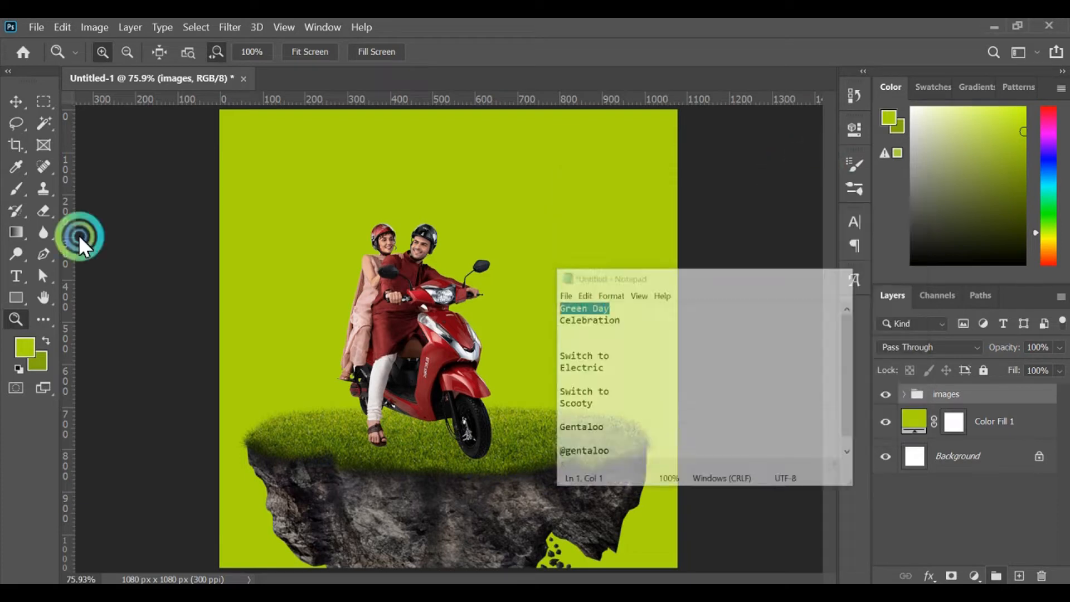
# Step: Paste "Green Day" as a new text layer above the riders and colour it white (ffffff)
pyautogui.click(16, 275)
pyautogui.click(319, 166)
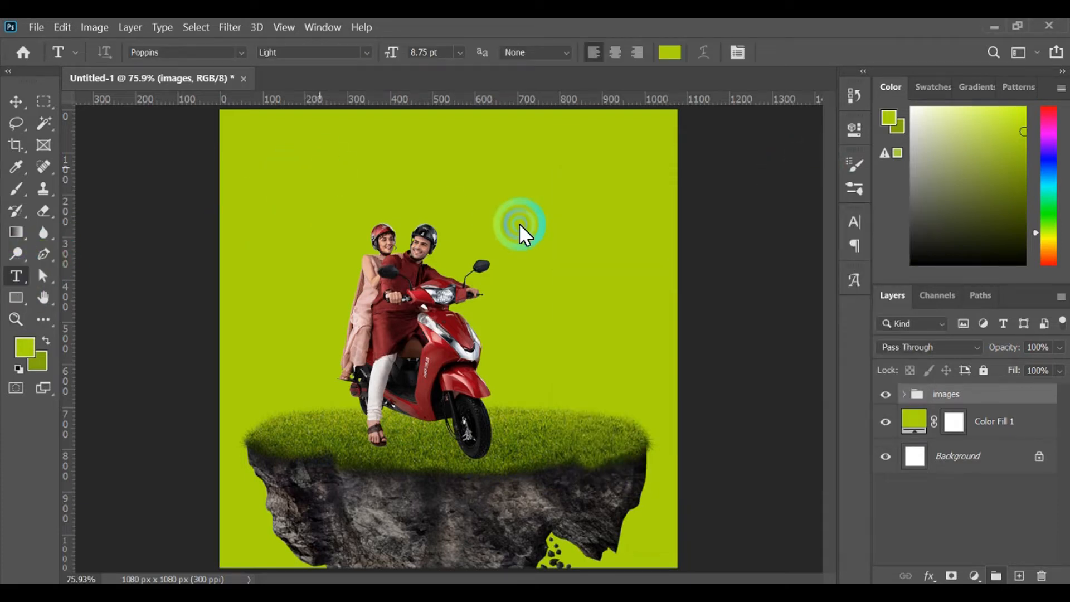
pyautogui.hotkey('ctrl', 'v')
pyautogui.hotkey('ctrl', 'a')
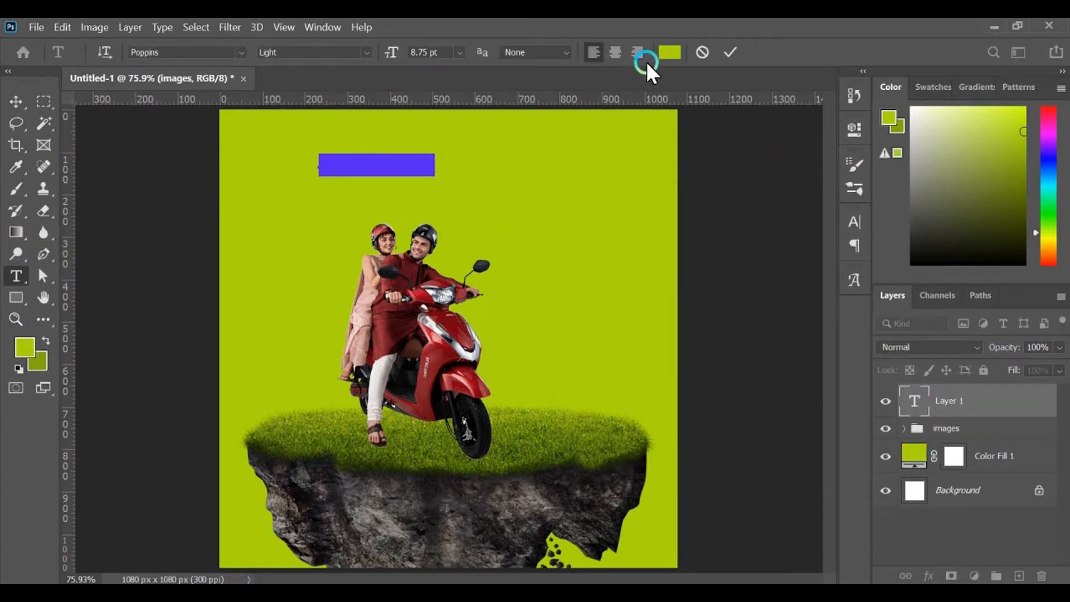
pyautogui.click(670, 52)
pyautogui.write('ffffff')
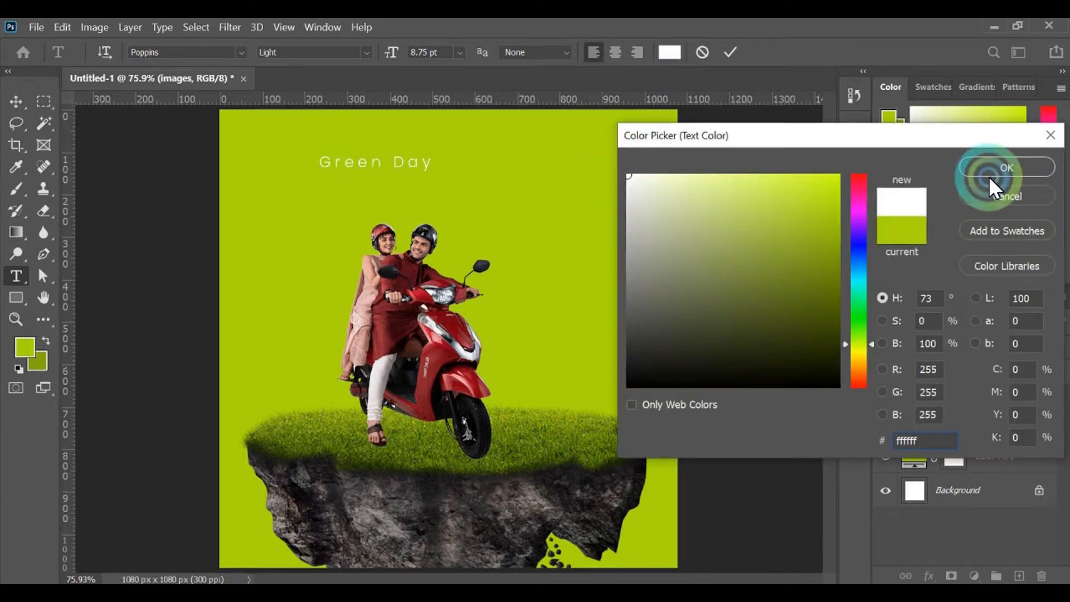
pyautogui.click(988, 166)
# Step: Enlarge the "Green Day" text to 26.75 pt and position it above the riders
pyautogui.click(852, 218)
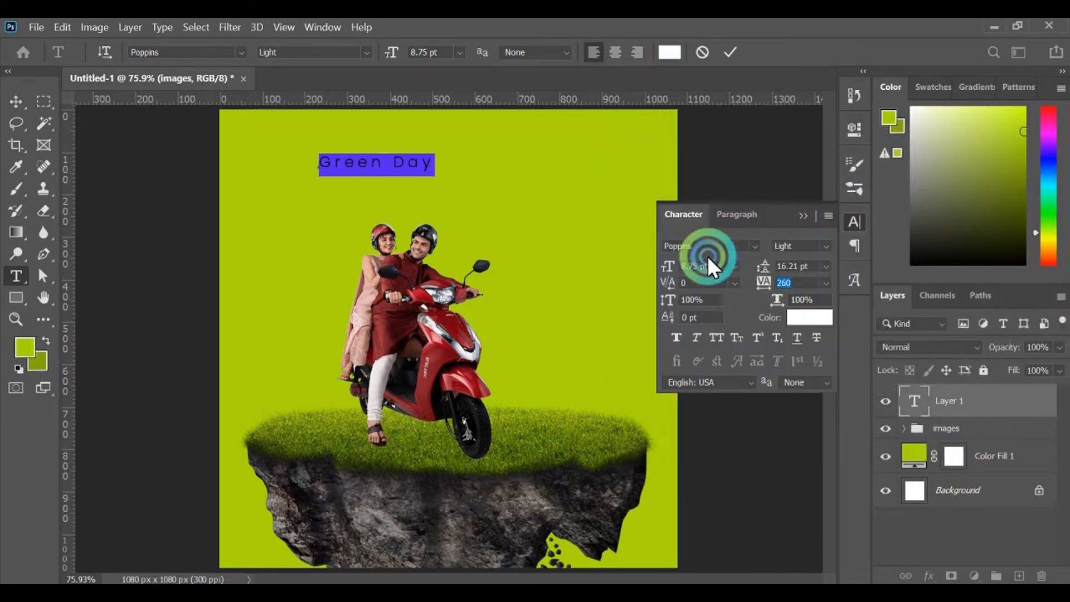
pyautogui.moveTo(675, 266); pyautogui.dragTo(682, 269)
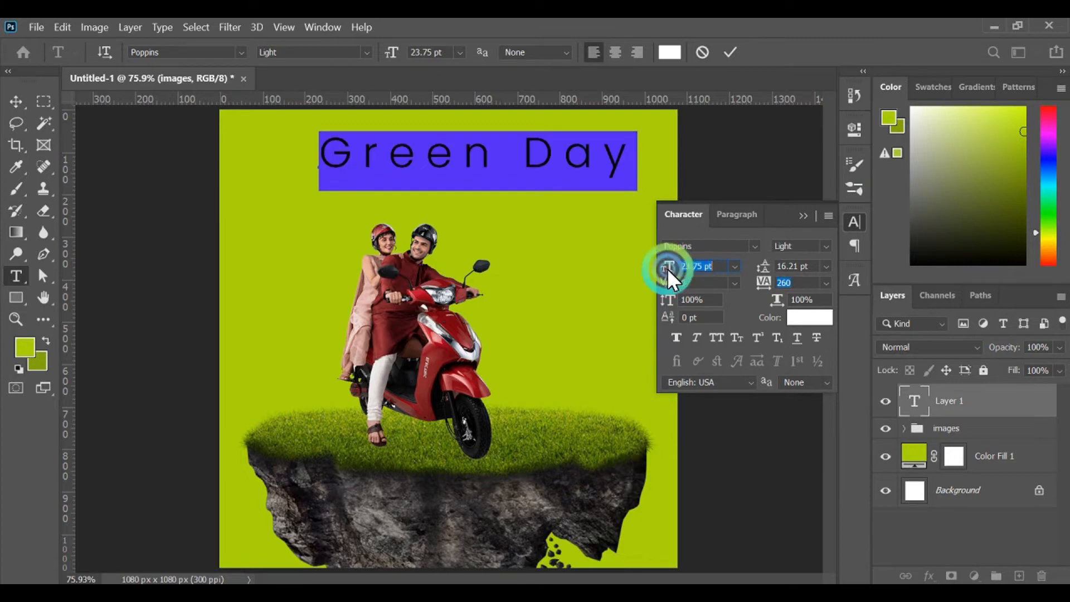
pyautogui.click(15, 102)
pyautogui.moveTo(436, 158); pyautogui.dragTo(419, 178)
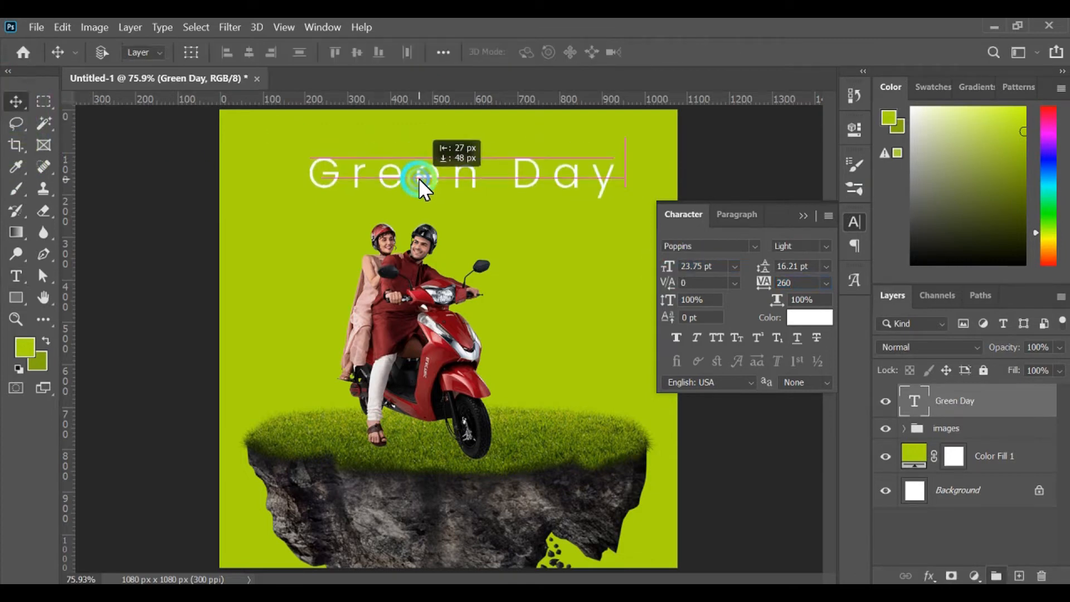
pyautogui.click(670, 269)
pyautogui.press('Up')
pyautogui.press('Up')
pyautogui.press('Up')
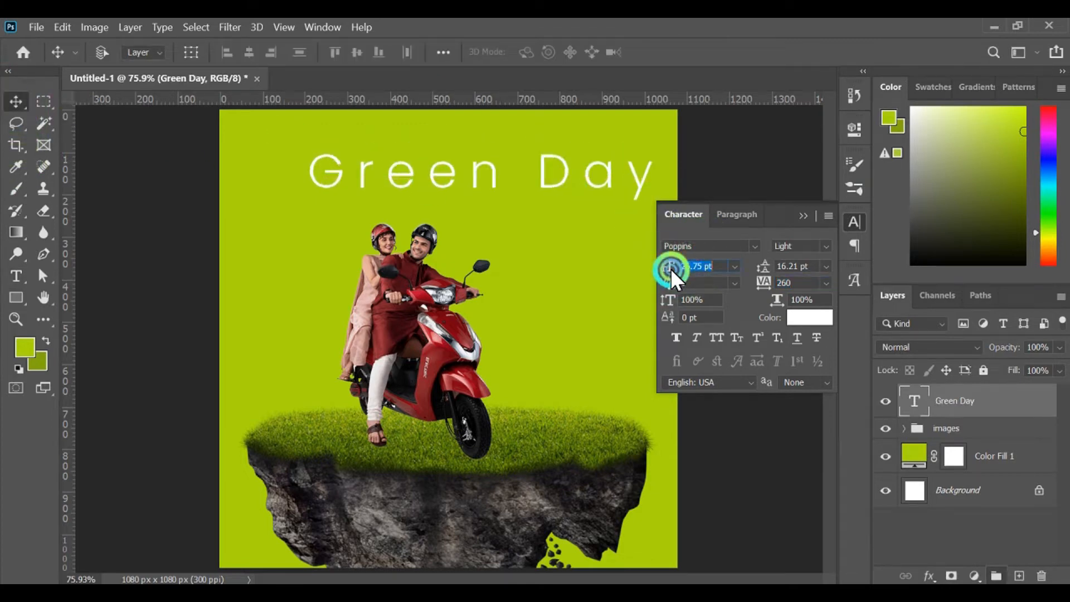
pyautogui.click(798, 215)
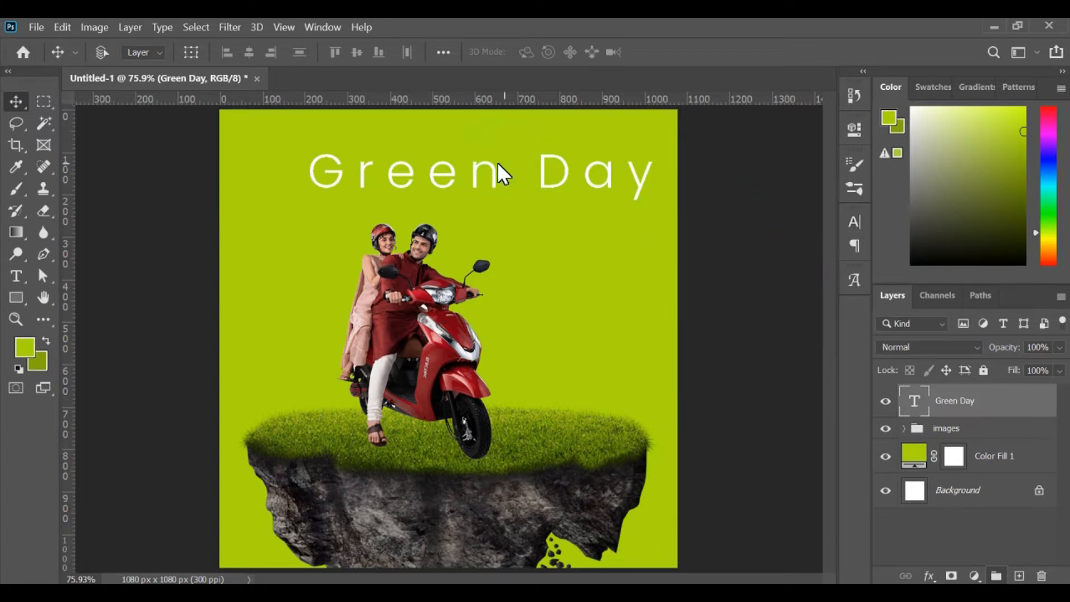
pyautogui.moveTo(497, 162); pyautogui.dragTo(477, 165)
# Step: Set the letter tracking of the "Green Day" text to 0
pyautogui.click(852, 222)
pyautogui.click(787, 283)
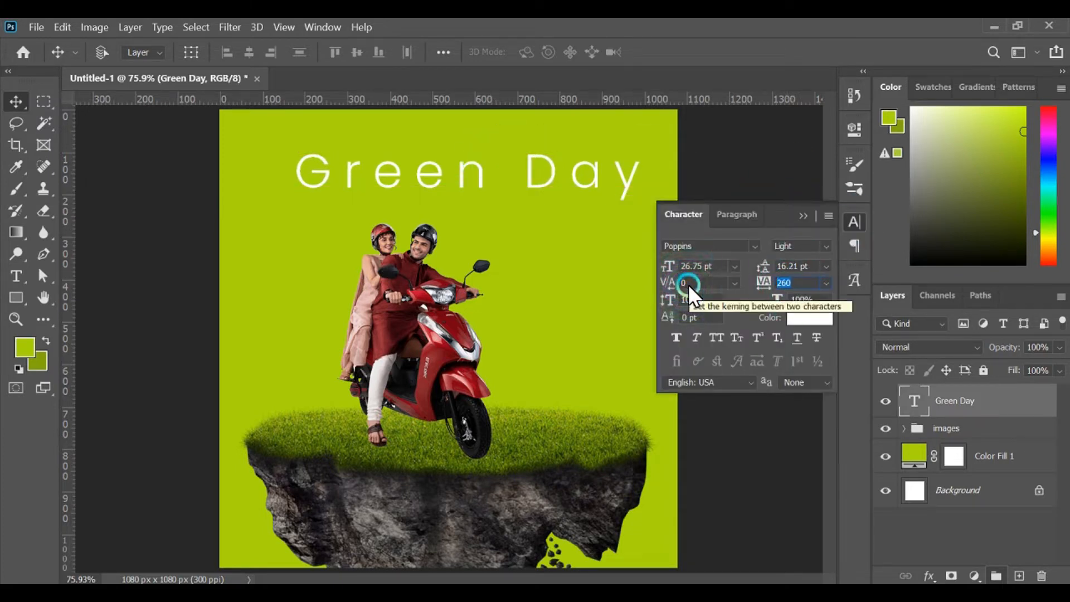
pyautogui.write('0')
pyautogui.press('Return')
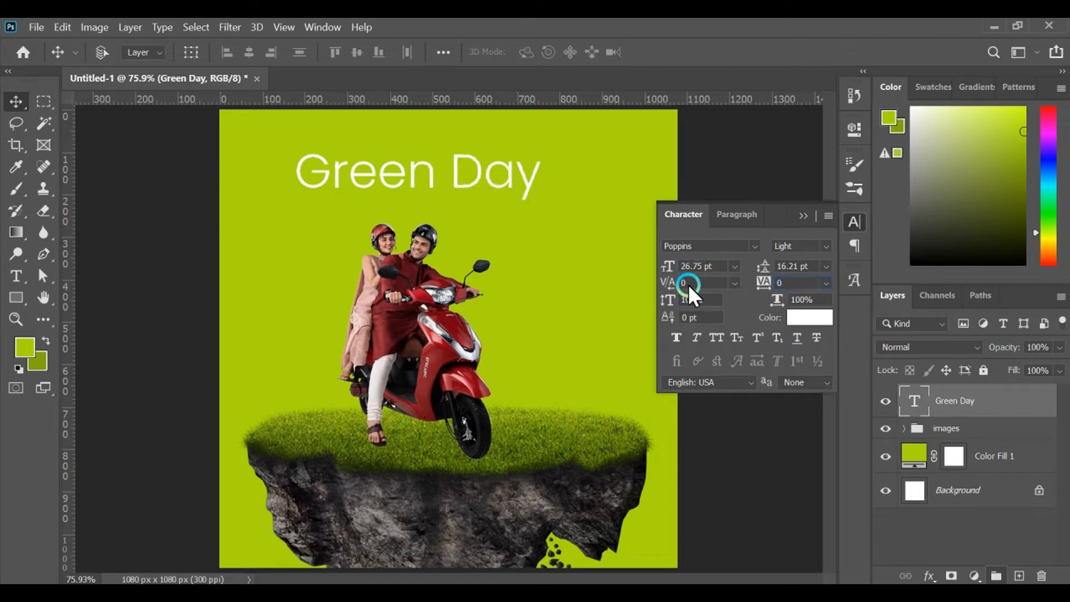
pyautogui.click(803, 216)
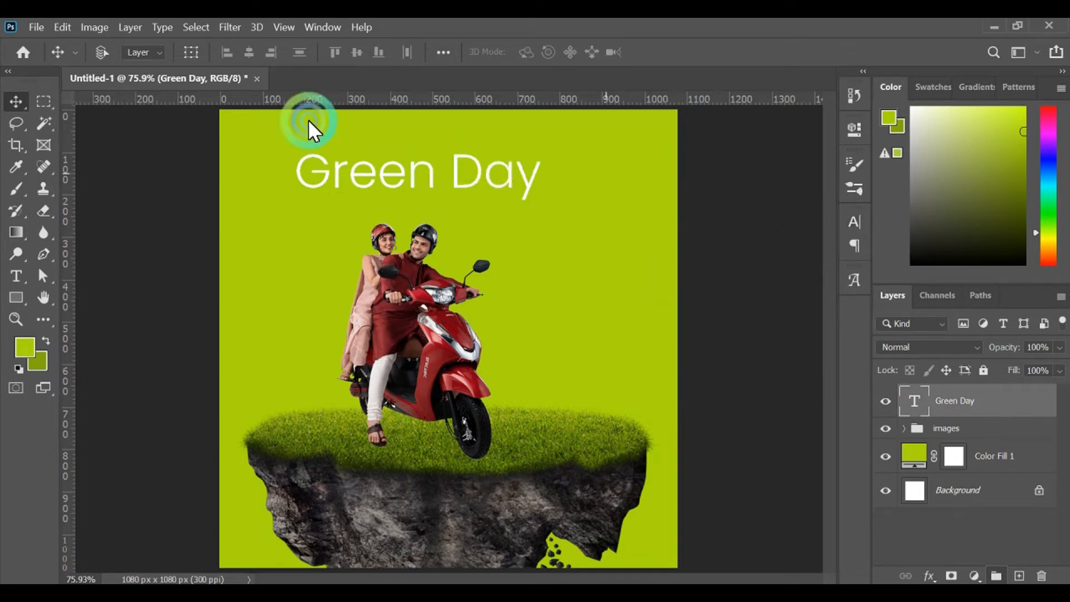
# Step: Scale the "Green Day" headline up to about 39 pt and centre it horizontally on the canvas
pyautogui.click(190, 52)
pyautogui.moveTo(542, 204)
pyautogui.mouseDown()
pyautogui.moveTo(568, 236)
pyautogui.moveTo(648, 284)
pyautogui.moveTo(523, 203)
pyautogui.mouseUp()
pyautogui.click(789, 53)
pyautogui.hotkey('ctrl', 'a')
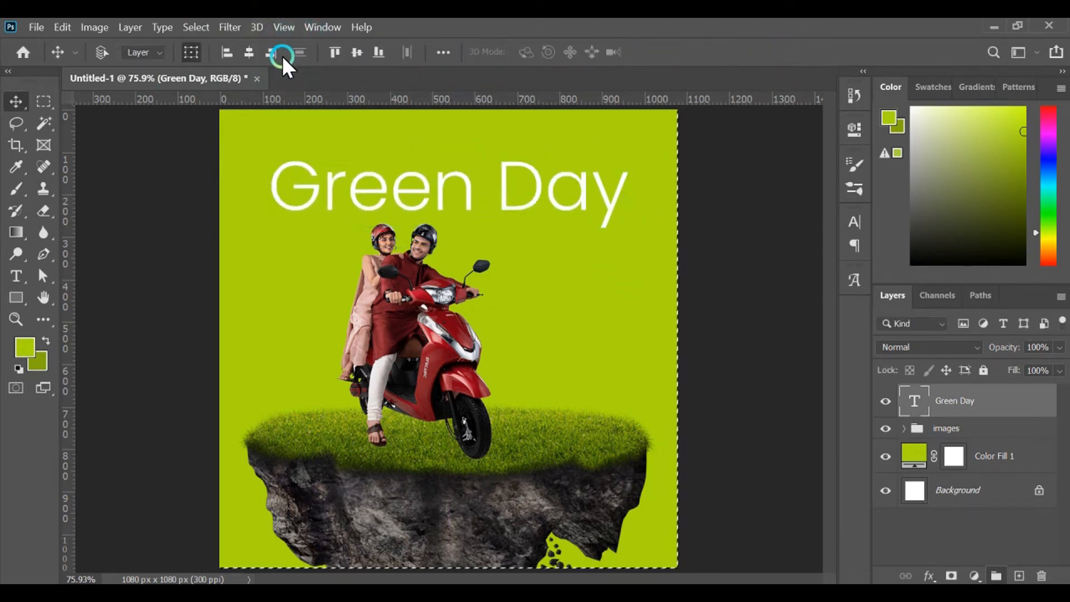
pyautogui.click(249, 52)
pyautogui.hotkey('ctrl', 'd')
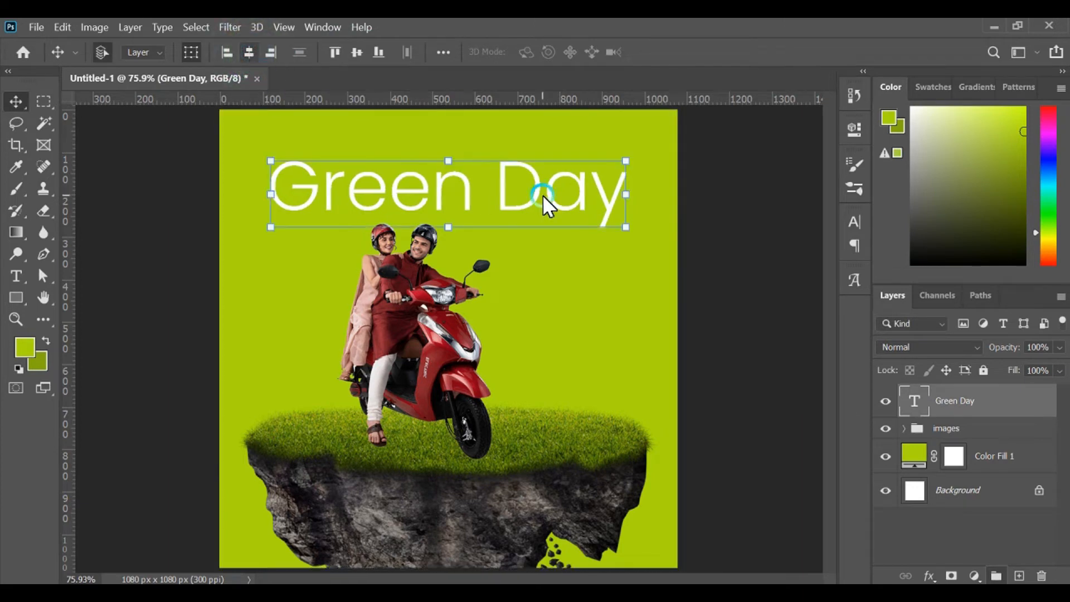
pyautogui.moveTo(543, 195); pyautogui.dragTo(533, 189)
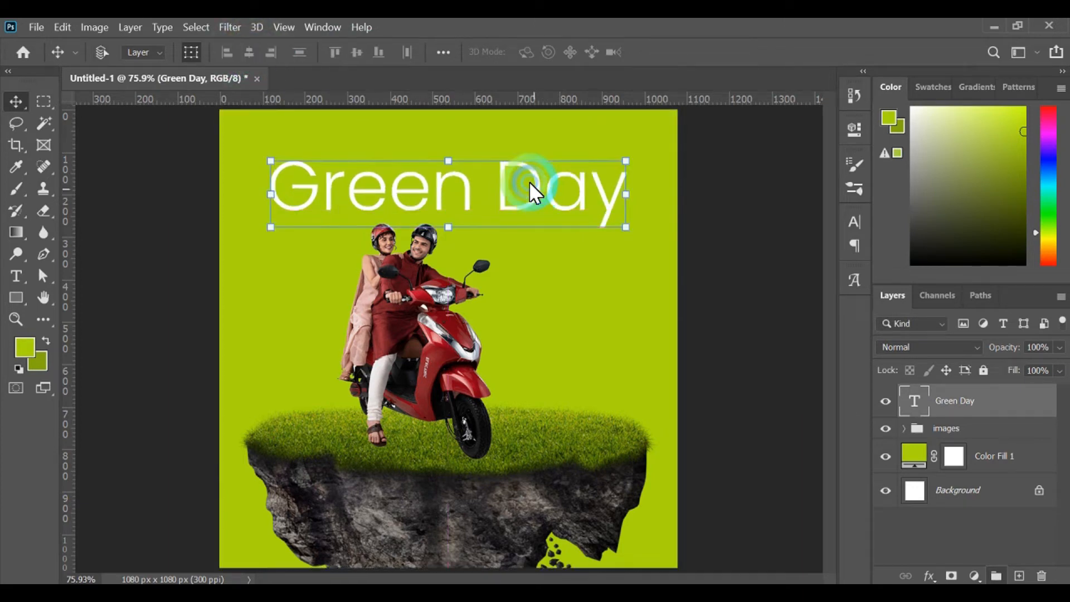
pyautogui.click(190, 52)
# Step: Switch to Notepad, copy the word "Celebration" and minimize the notes window
pyautogui.click(607, 593)
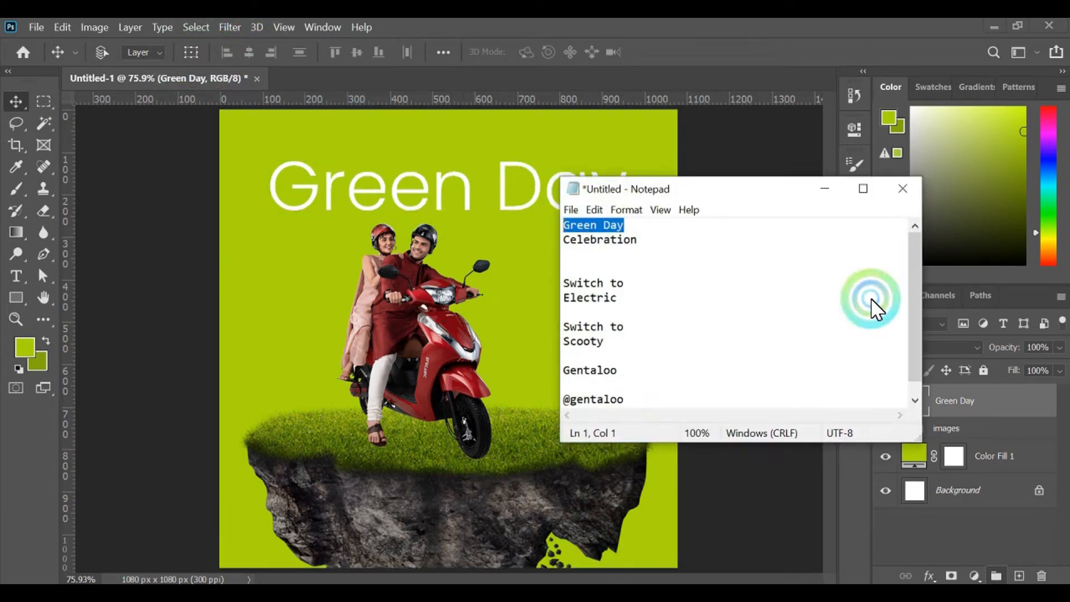
pyautogui.click(650, 231)
pyautogui.moveTo(637, 239); pyautogui.dragTo(563, 240)
pyautogui.hotkey('ctrl', 'c')
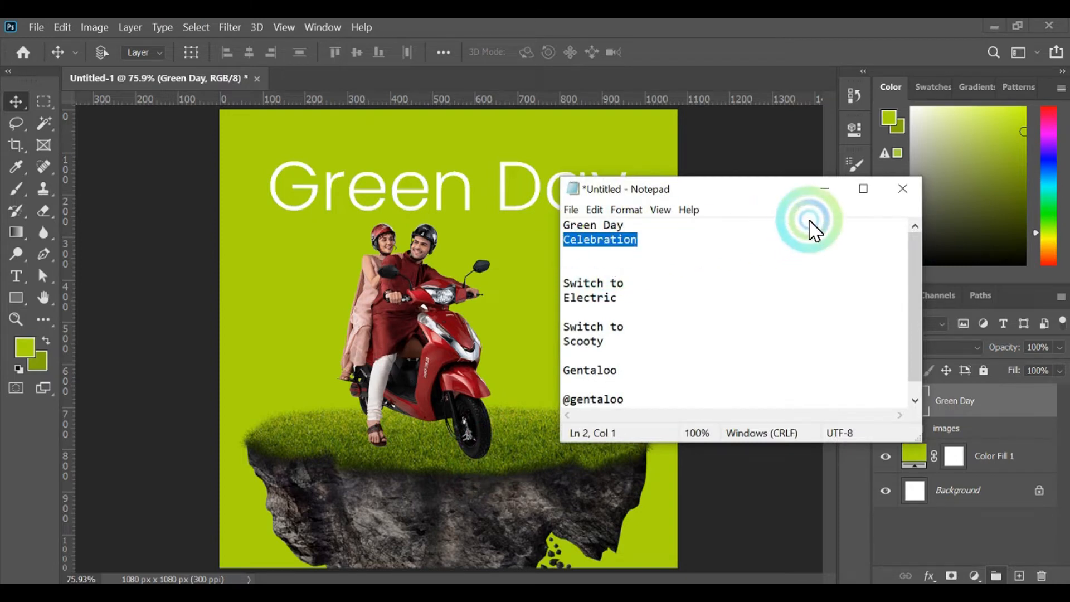
pyautogui.click(824, 191)
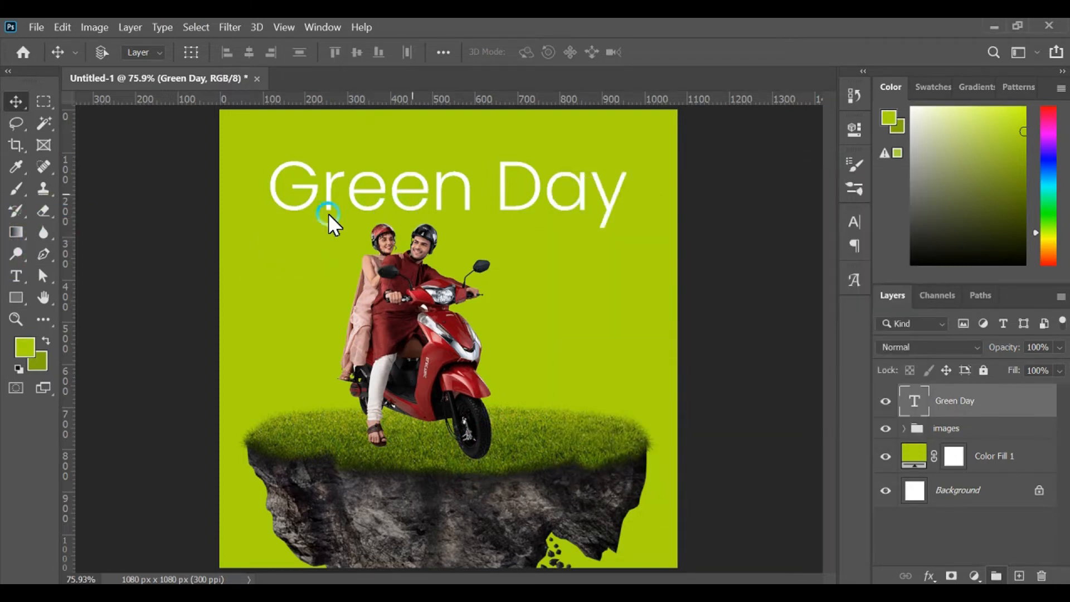
# Step: Paste "Celebration" as a new text layer beside the riders and set its size to 17.75 pt
pyautogui.click(8, 273)
pyautogui.click(513, 273)
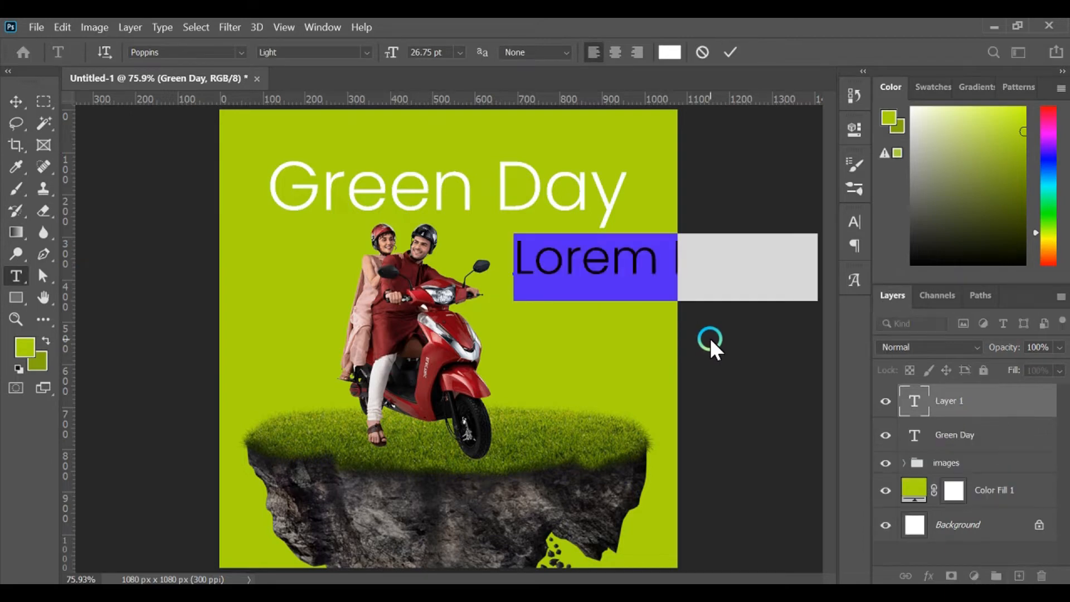
pyautogui.hotkey('ctrl', 'v')
pyautogui.hotkey('ctrl', 'a')
pyautogui.click(854, 222)
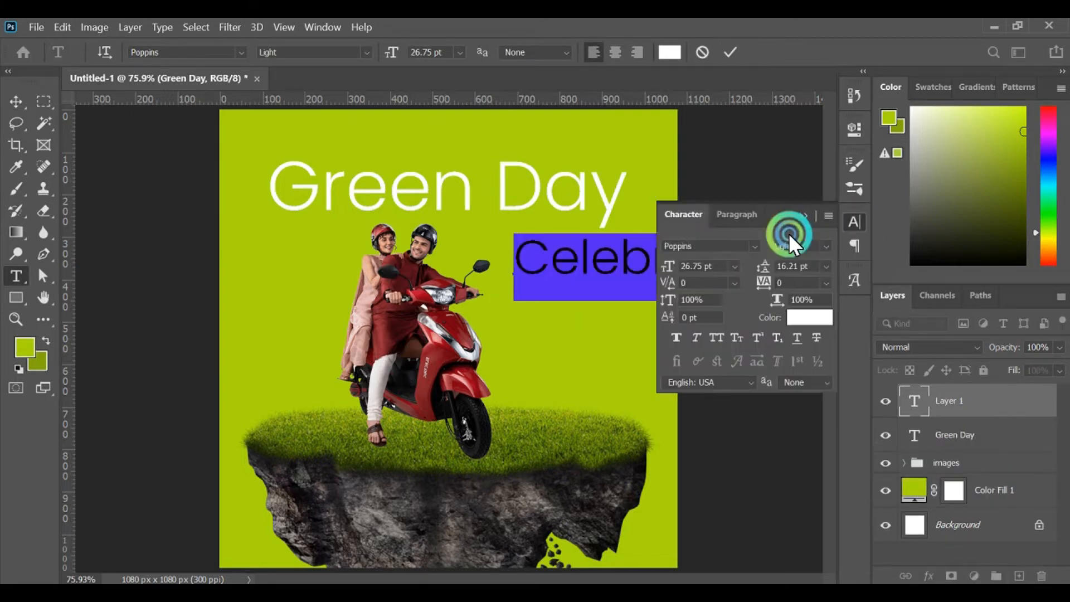
pyautogui.moveTo(667, 266); pyautogui.dragTo(659, 267)
pyautogui.click(802, 216)
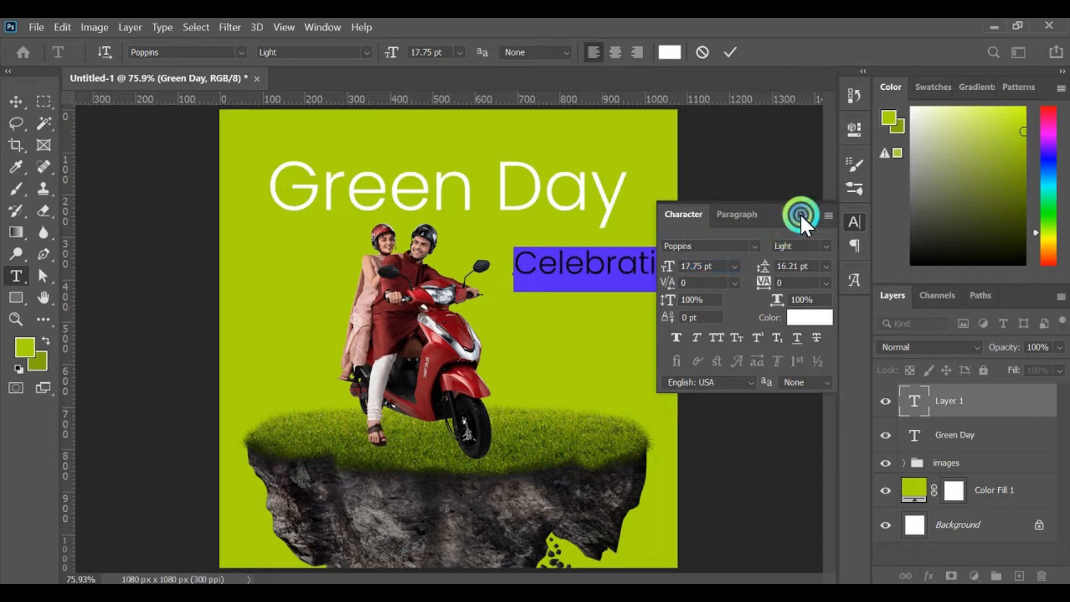
pyautogui.click(723, 54)
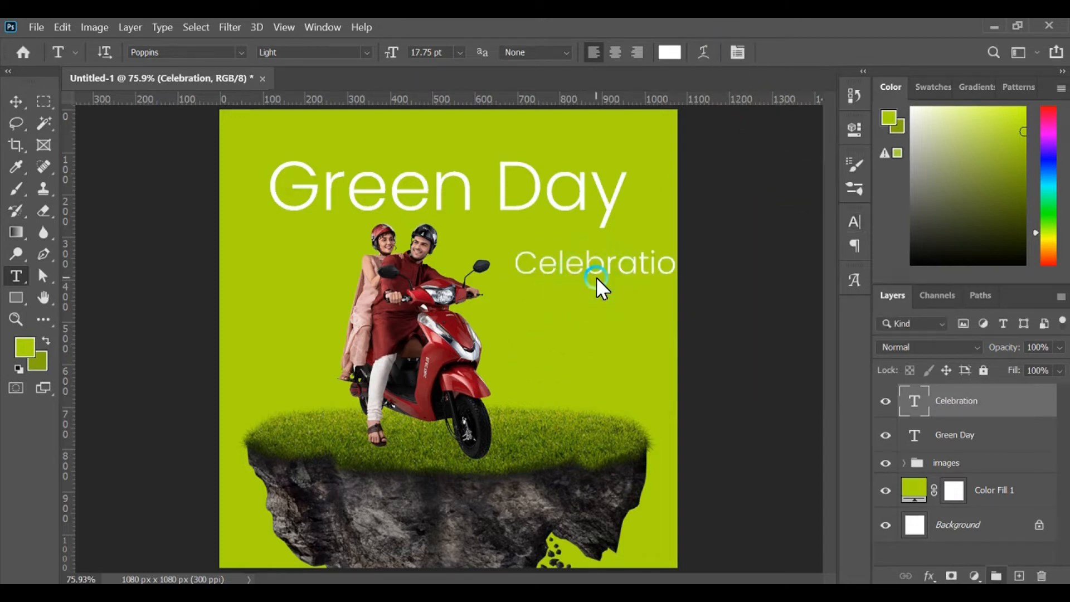
# Step: Move "Celebration" under the headline's right end and scale it to about 108%, keeping the right edges aligned
pyautogui.press('v')
pyautogui.moveTo(580, 267); pyautogui.dragTo(516, 250)
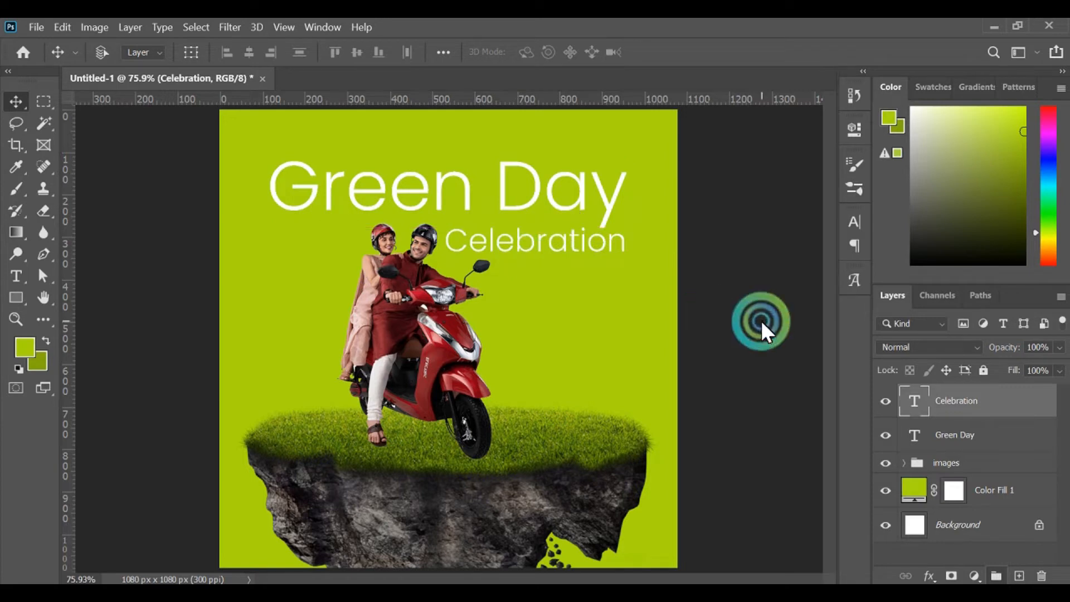
pyautogui.click(181, 49)
pyautogui.moveTo(445, 225); pyautogui.dragTo(429, 221)
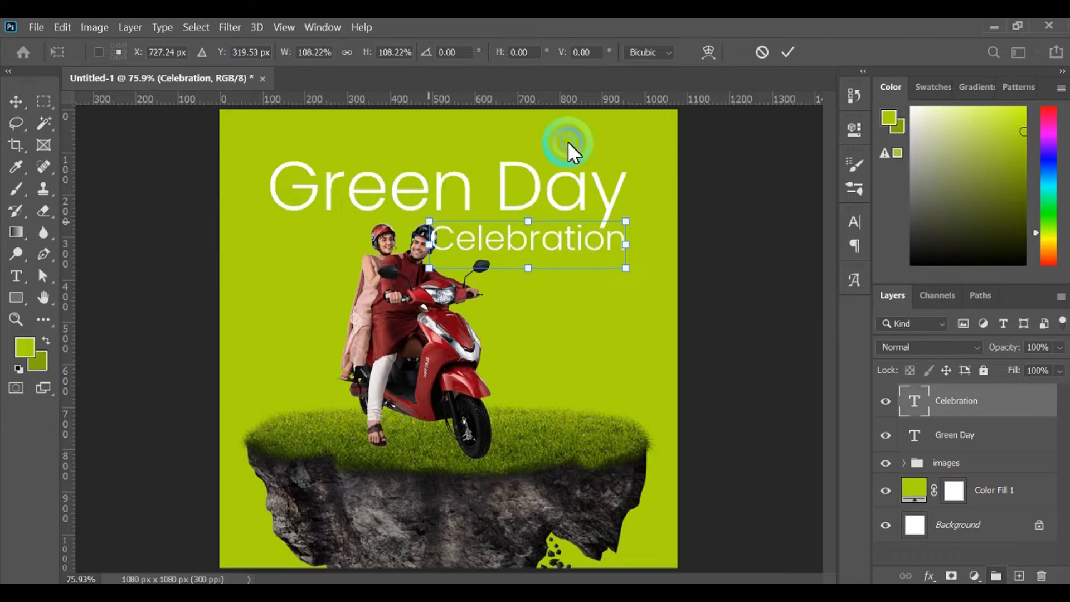
pyautogui.click(788, 52)
pyautogui.click(195, 51)
# Step: Move the images group above the "Celebration" and "Green Day" text layers
pyautogui.click(978, 388)
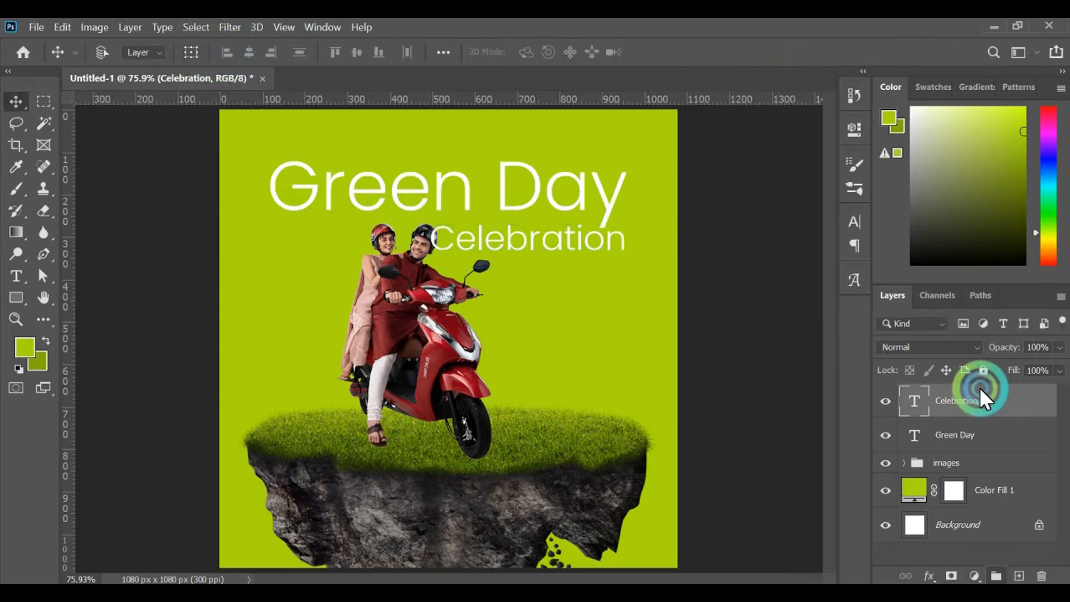
pyautogui.keyDown('ctrl'); pyautogui.click(974, 438); pyautogui.keyUp('ctrl')
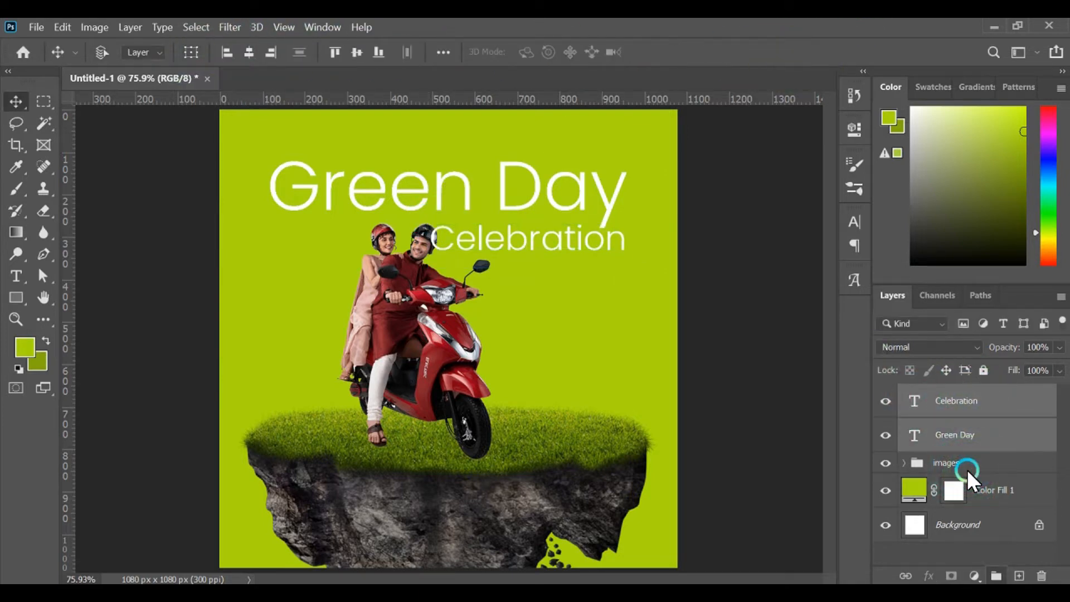
pyautogui.moveTo(967, 469); pyautogui.dragTo(967, 388)
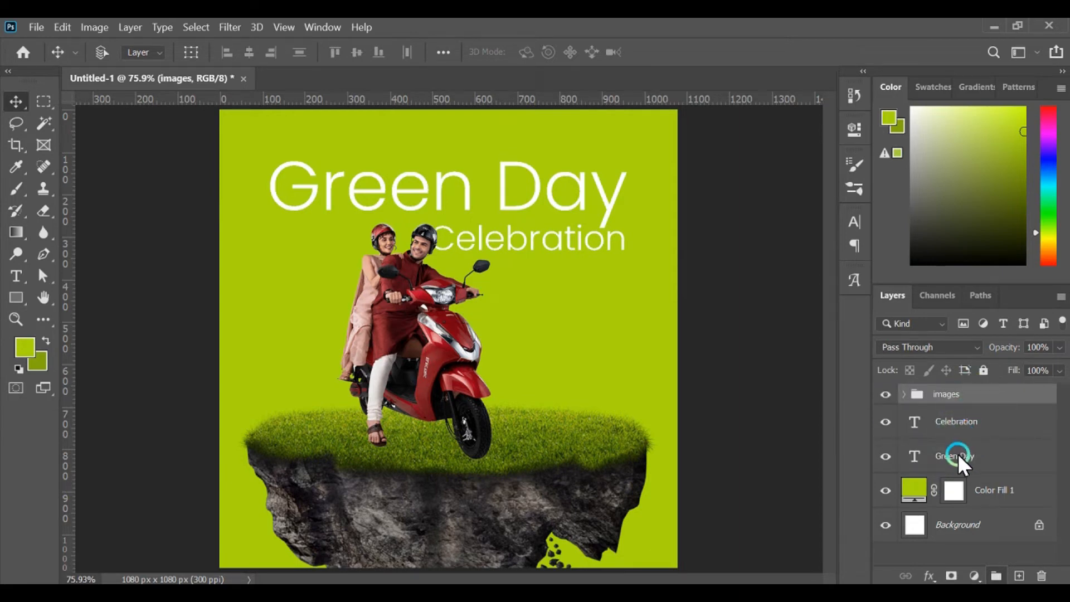
# Step: Set the "Green Day" headline's font style to Poppins SemiBold
pyautogui.click(854, 223)
pyautogui.click(824, 245)
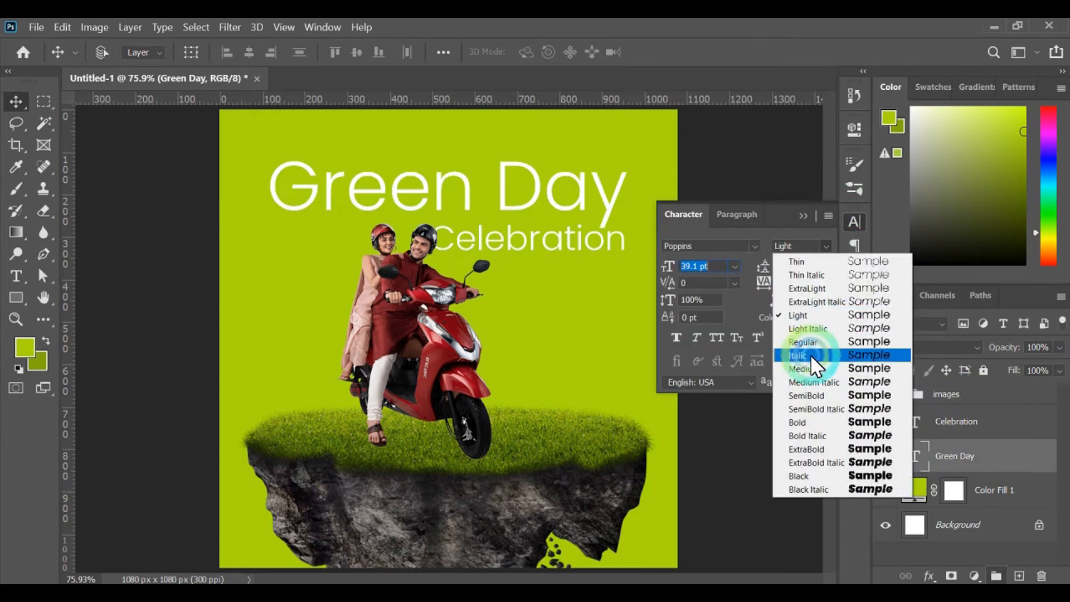
pyautogui.click(803, 394)
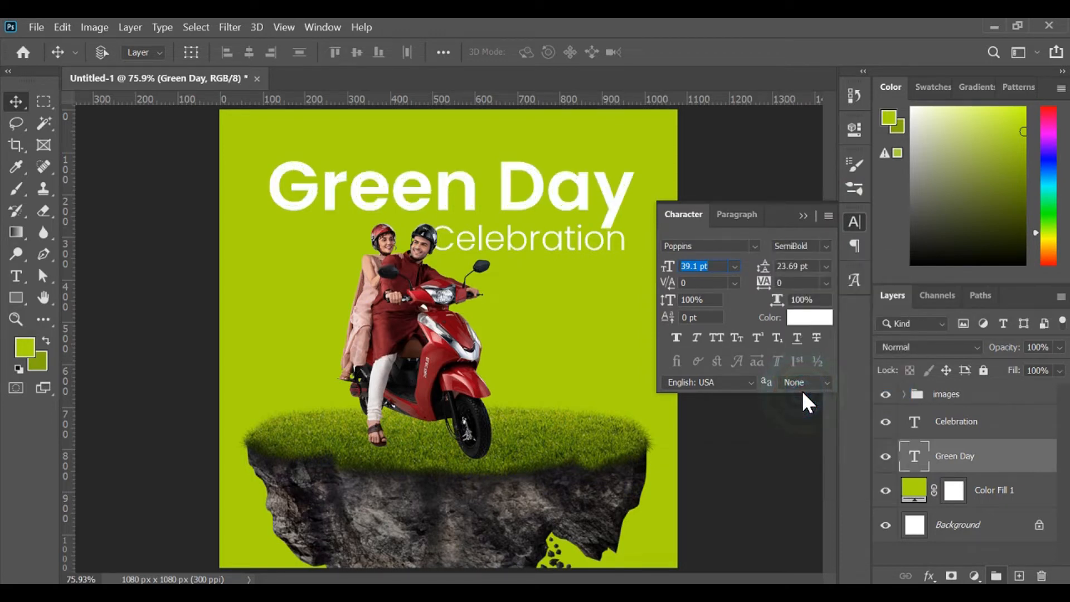
pyautogui.click(802, 217)
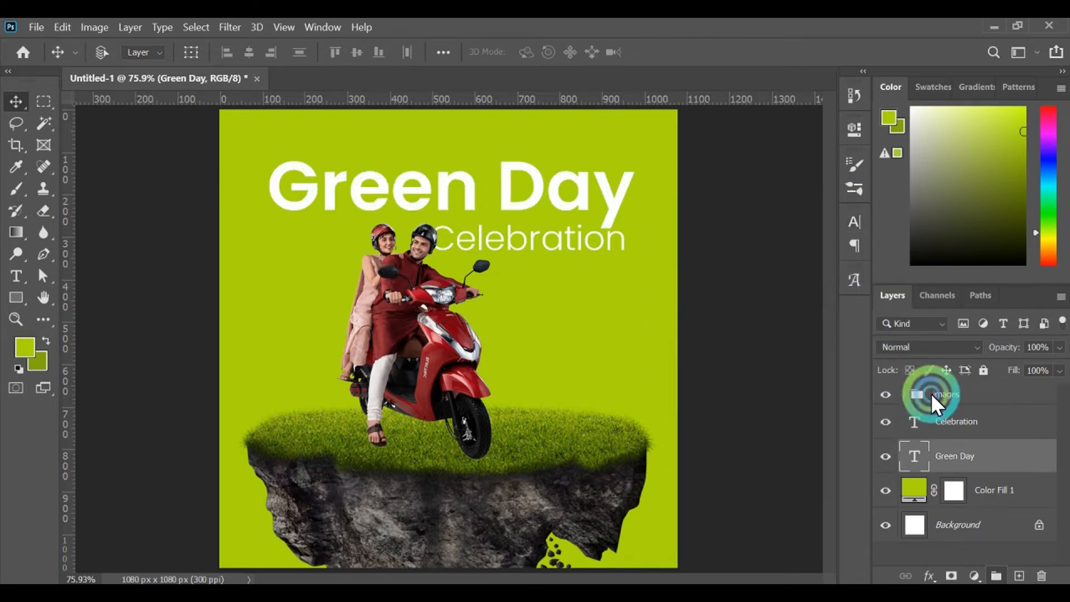
# Step: Group the "Celebration" and "Green Day" text layers and name the group "heading"
pyautogui.click(634, 274)
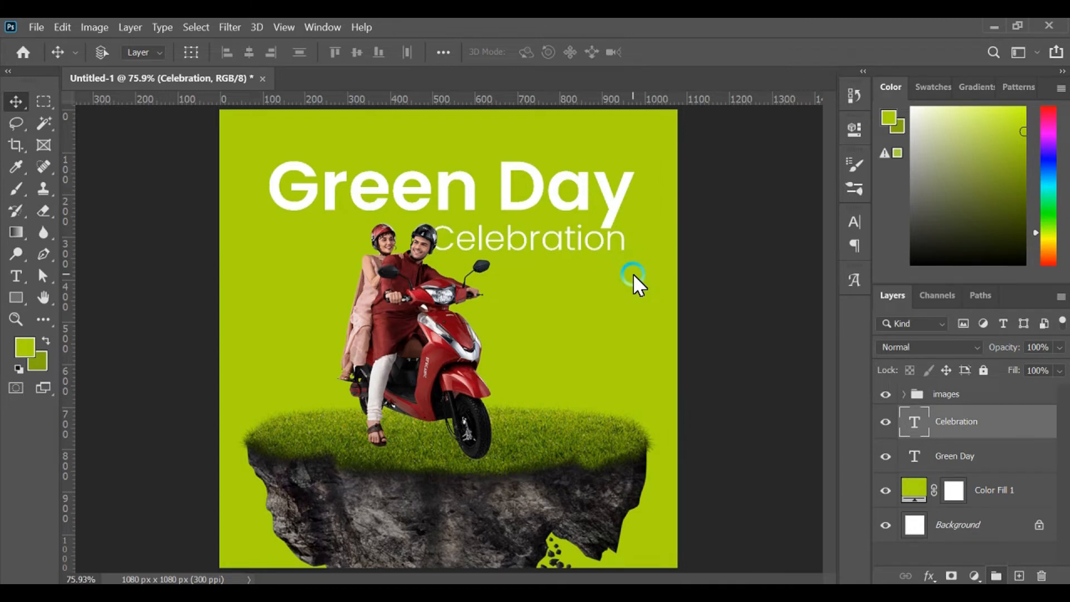
pyautogui.keyDown('ctrl'); pyautogui.click(952, 453); pyautogui.keyUp('ctrl')
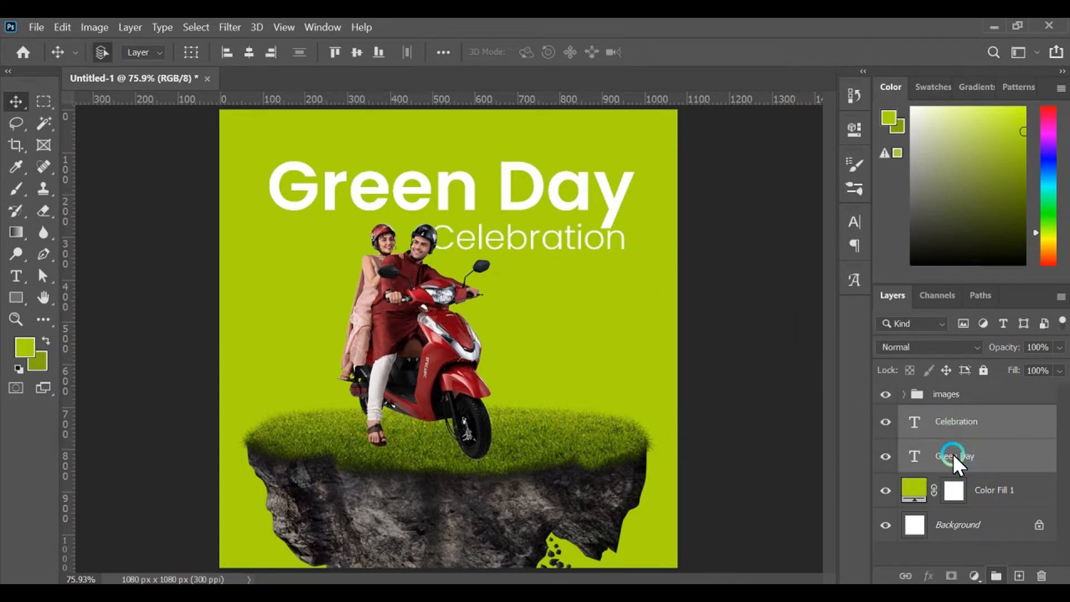
pyautogui.hotkey('ctrl', 'g')
pyautogui.doubleClick(948, 412)
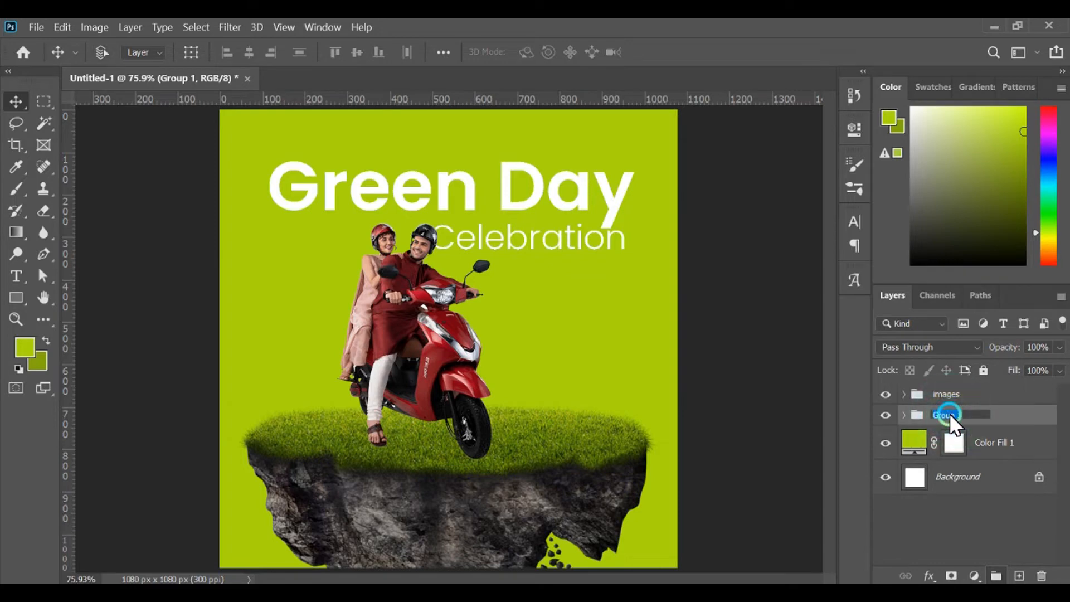
pyautogui.write('heading')
pyautogui.press('Return')
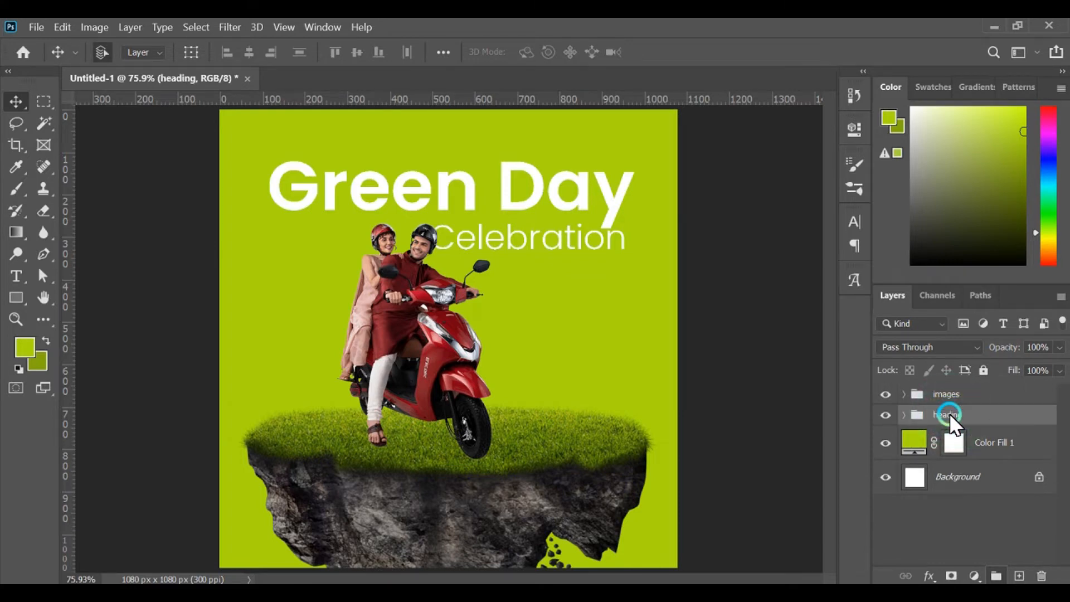
# Step: Center the heading group horizontally on the canvas
pyautogui.hotkey('ctrl', 'a')
pyautogui.click(245, 53)
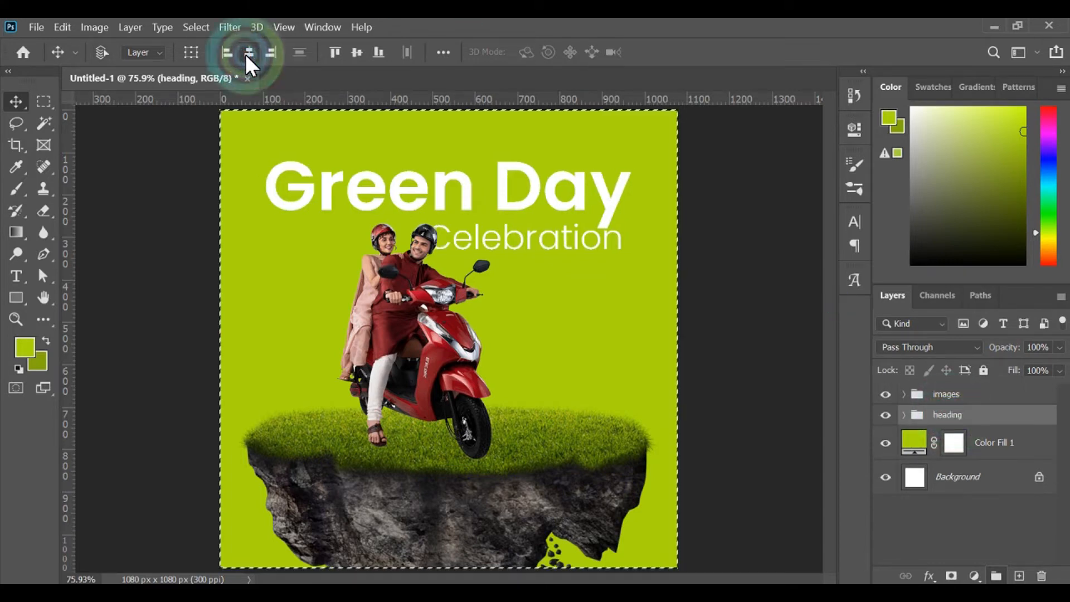
pyautogui.hotkey('ctrl', 'd')
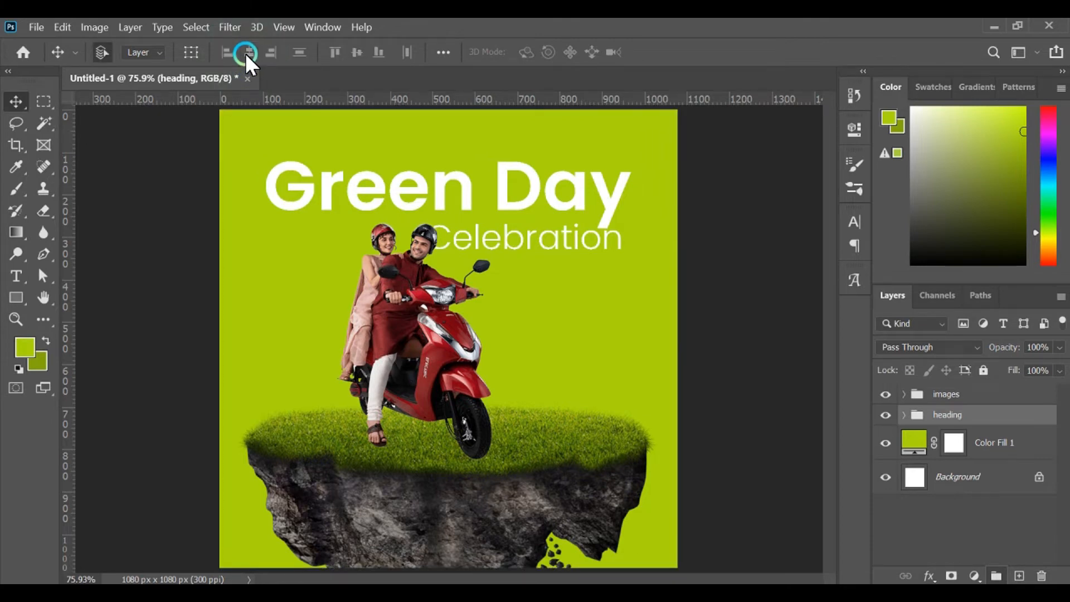
# Step: Copy the first "Switch to" line from Notepad and paste it as a new text layer beside the scooter, below "Celebration"
pyautogui.hotkey('alt', 'Tab')
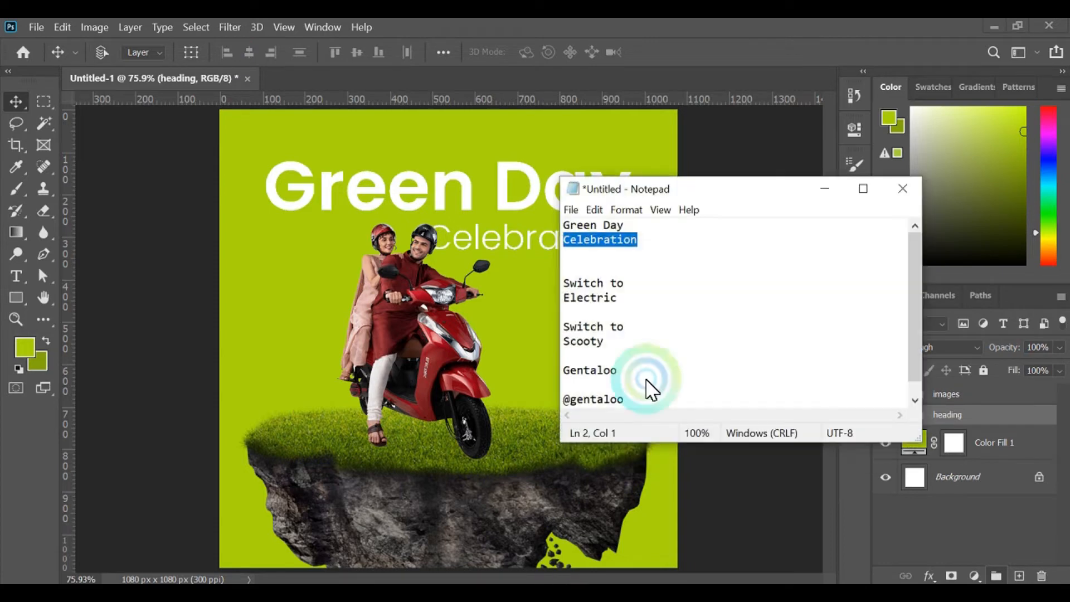
pyautogui.moveTo(704, 189); pyautogui.dragTo(728, 175)
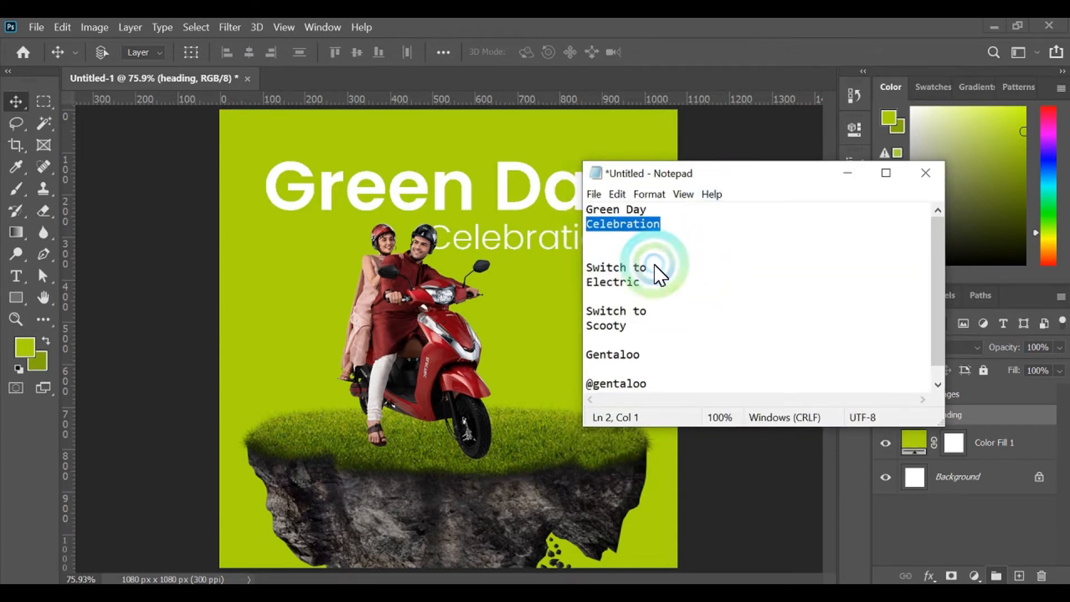
pyautogui.moveTo(654, 268); pyautogui.dragTo(566, 267)
pyautogui.hotkey('ctrl', 'c')
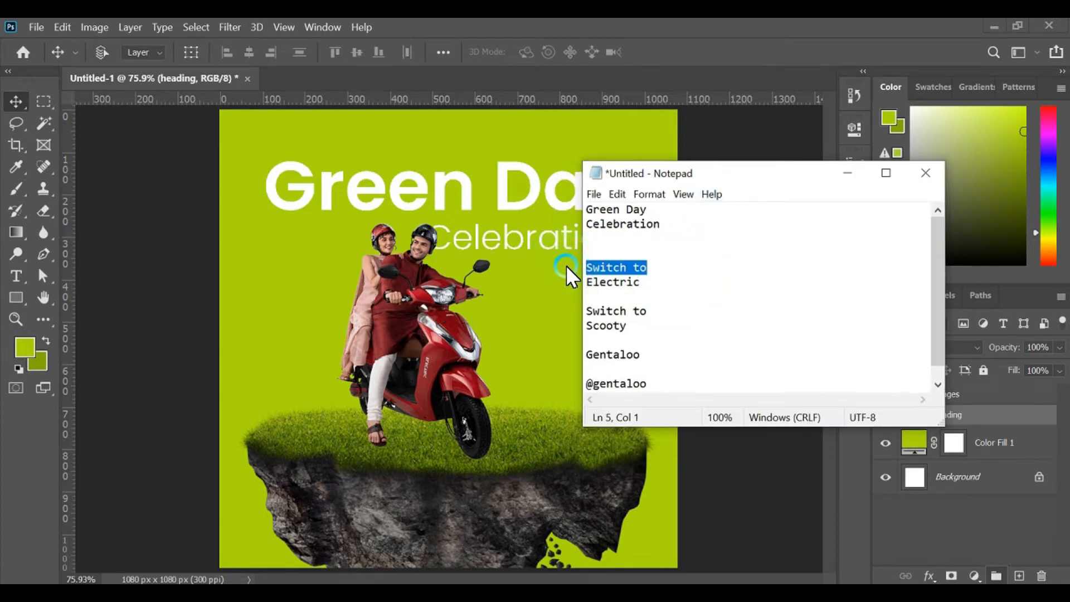
pyautogui.click(846, 173)
pyautogui.click(76, 237)
pyautogui.click(16, 275)
pyautogui.click(507, 306)
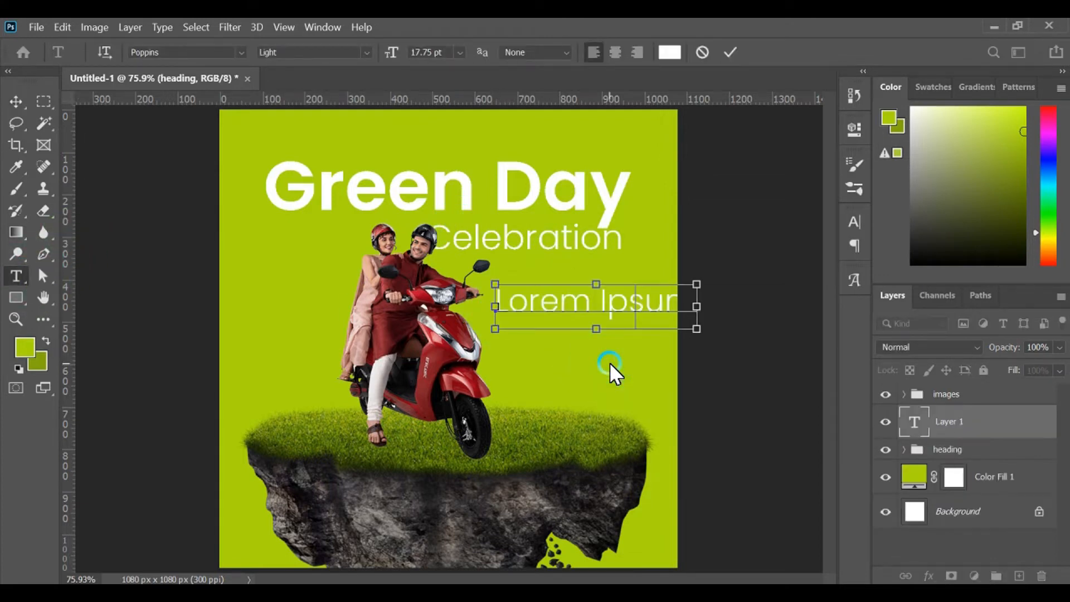
pyautogui.hotkey('ctrl', 'v')
# Step: Set the font size of the "Switch to" text to 8.75 pt
pyautogui.hotkey('ctrl', 'a')
pyautogui.click(853, 229)
pyautogui.click(703, 266)
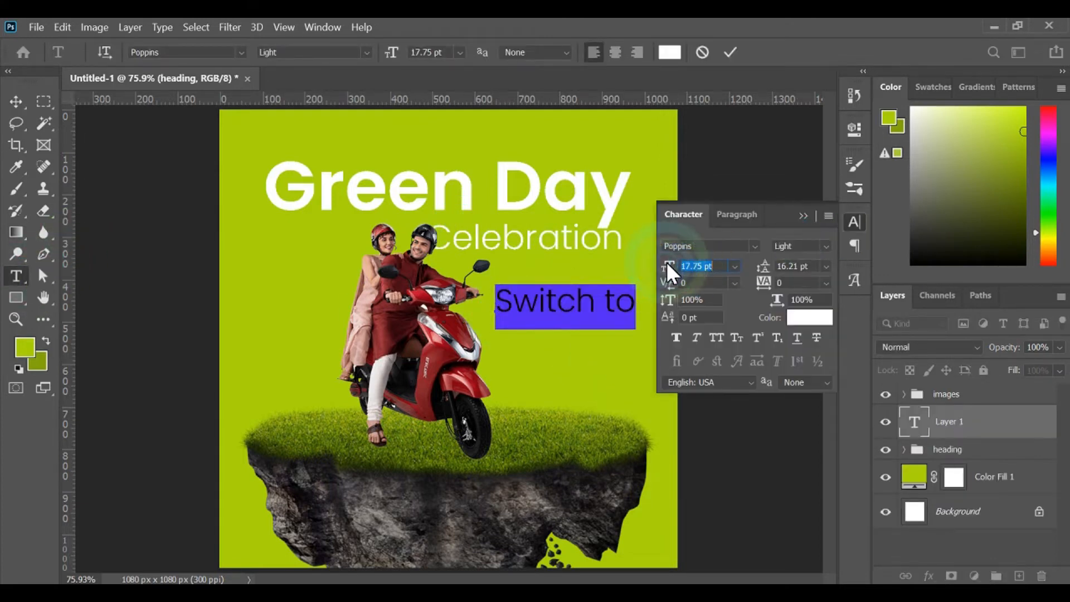
pyautogui.moveTo(666, 263); pyautogui.dragTo(669, 261)
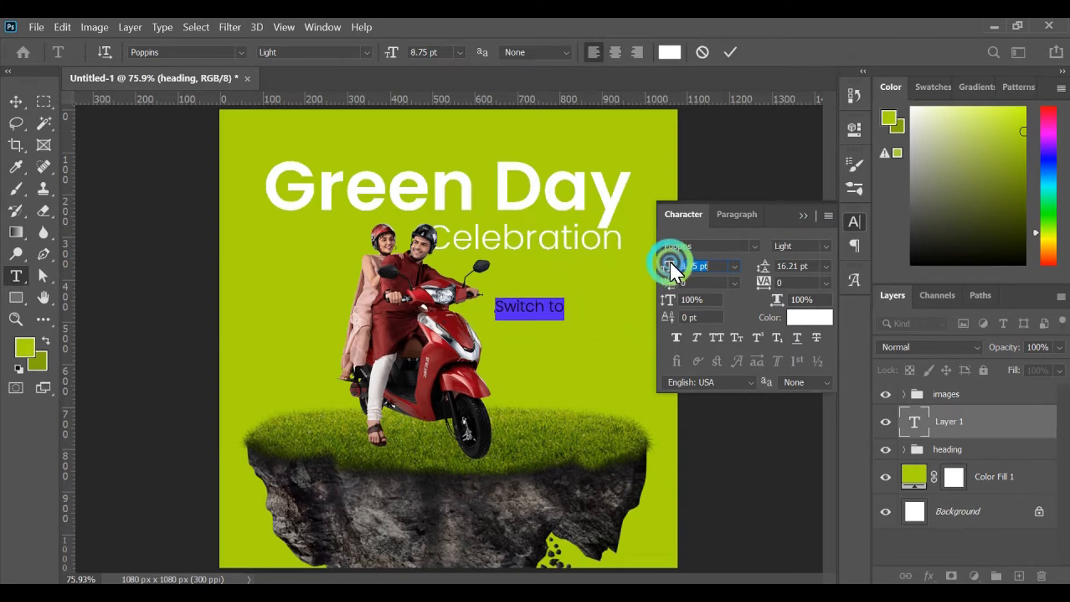
pyautogui.click(806, 219)
# Step: Color the "Switch to" text dark green #84a705 and set its font style to Poppins Regular
pyautogui.click(807, 317)
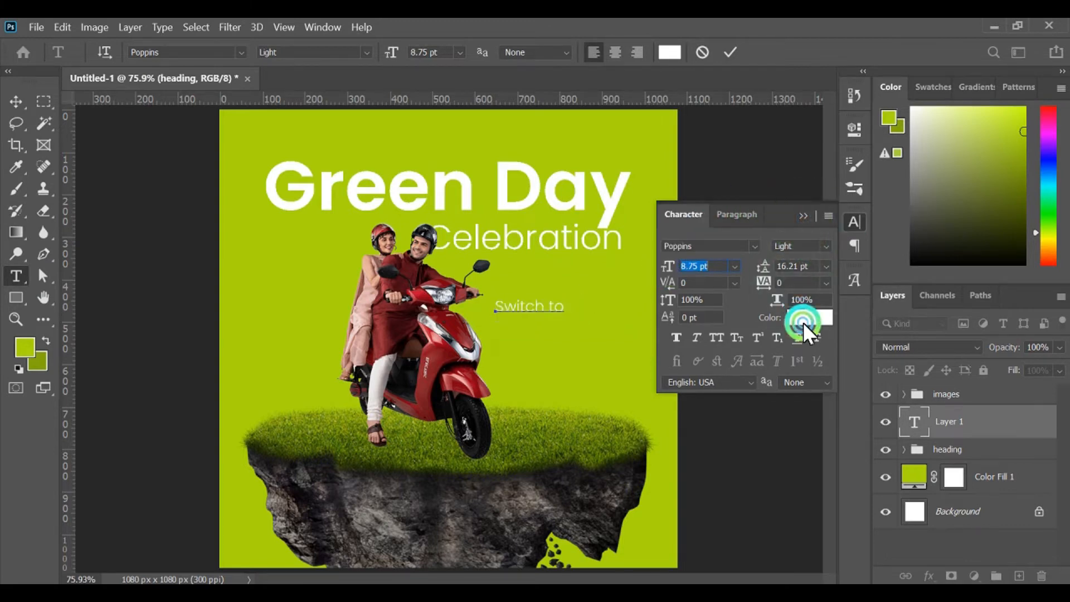
pyautogui.click(43, 362)
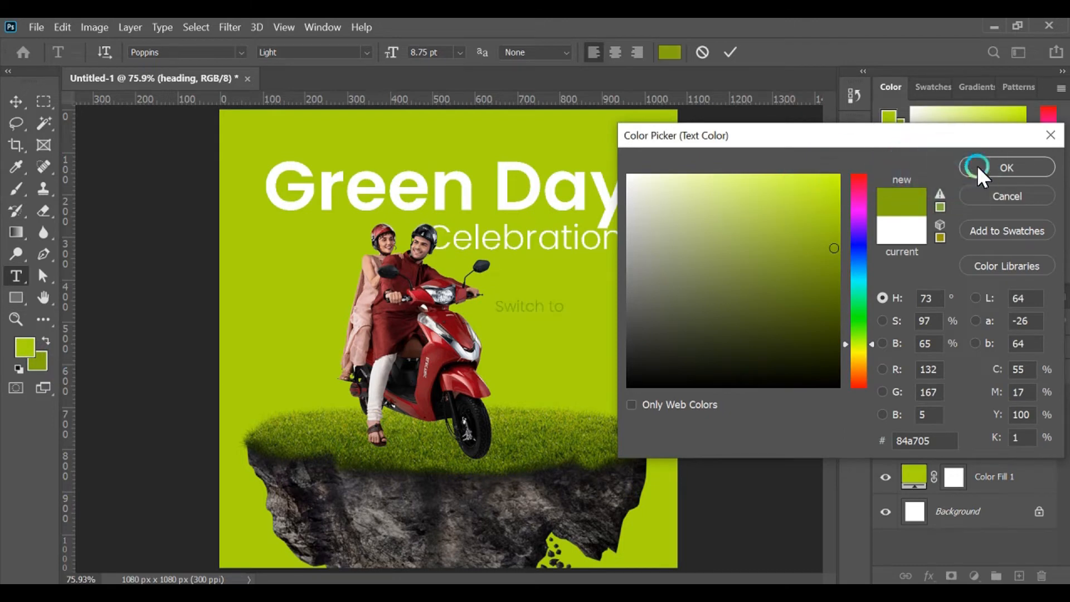
pyautogui.click(978, 166)
pyautogui.click(823, 246)
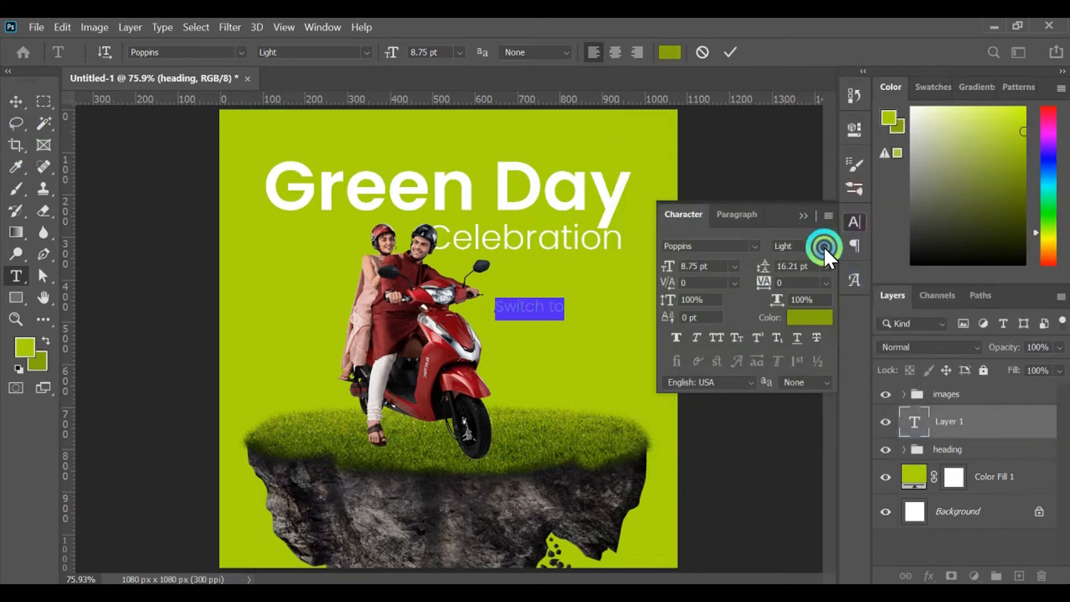
pyautogui.click(810, 340)
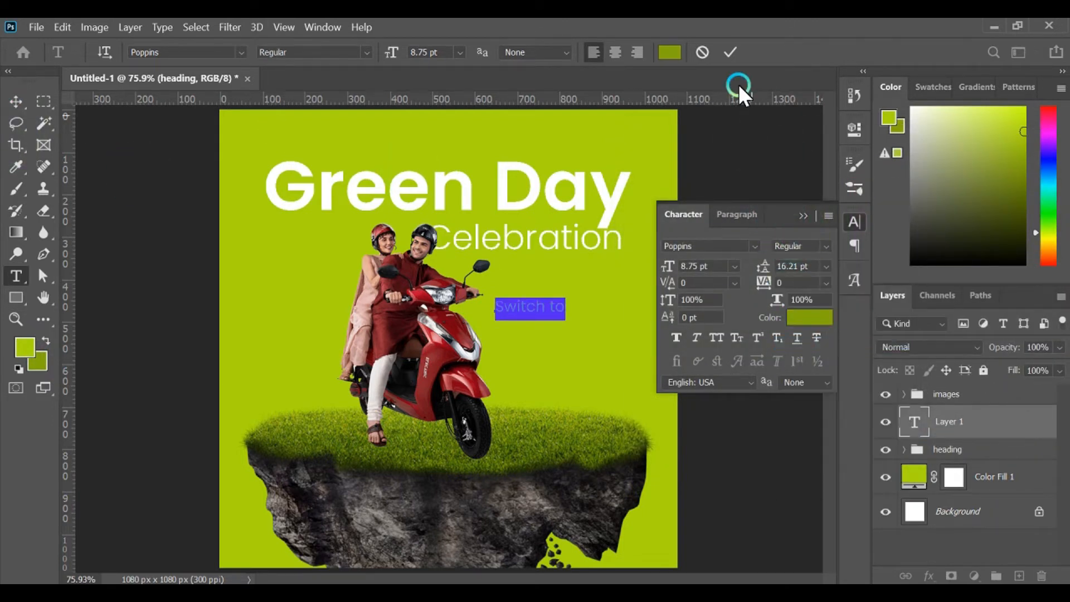
pyautogui.click(727, 46)
pyautogui.click(802, 215)
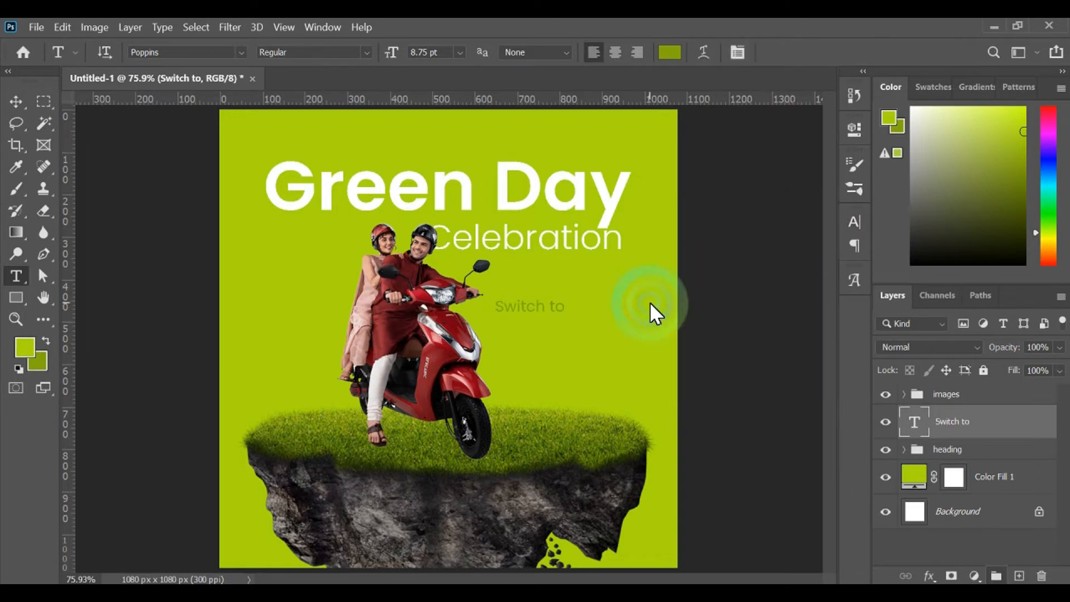
# Step: Duplicate the "Switch to" text layer and place the copy as a second line directly beneath the original
pyautogui.click(560, 314)
pyautogui.press('v')
pyautogui.moveTo(527, 305); pyautogui.dragTo(522, 317)
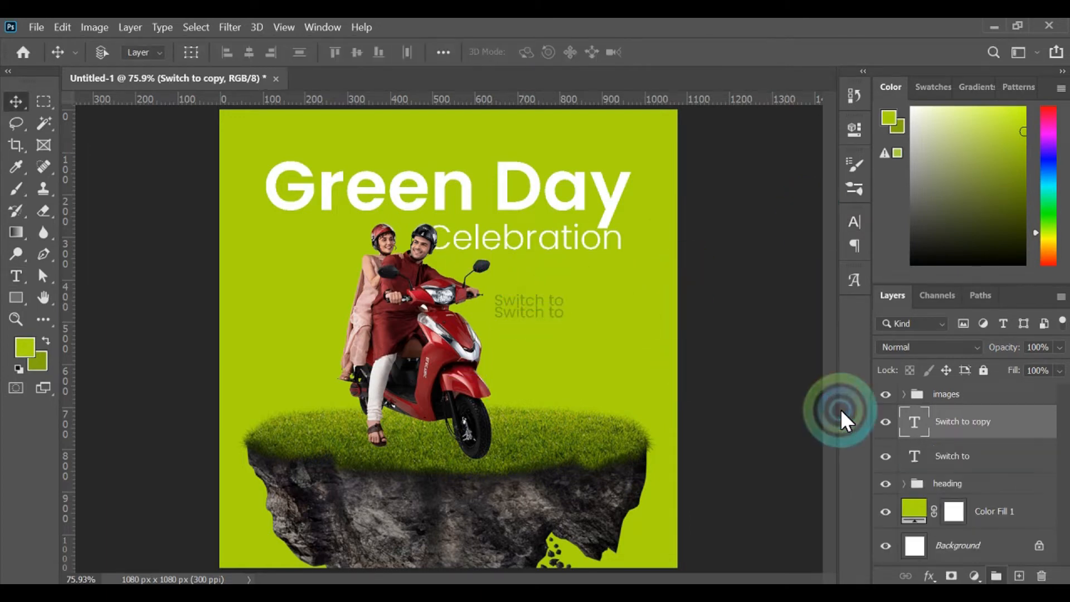
pyautogui.press('Down')
pyautogui.press('Down')
pyautogui.press('Down')
pyautogui.press('Down')
pyautogui.press('Down')
pyautogui.press('Down')
pyautogui.press('Down')
pyautogui.press('Down')
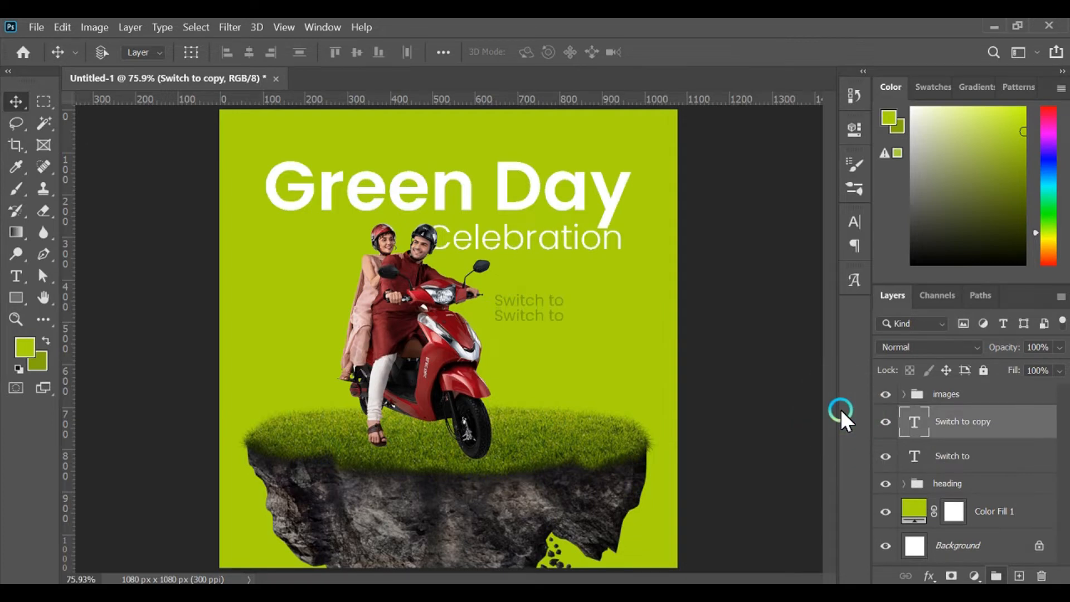
# Step: Copy "Electric" from Notepad and replace the lower "Switch to" text with it
pyautogui.click(584, 575)
pyautogui.click(643, 283)
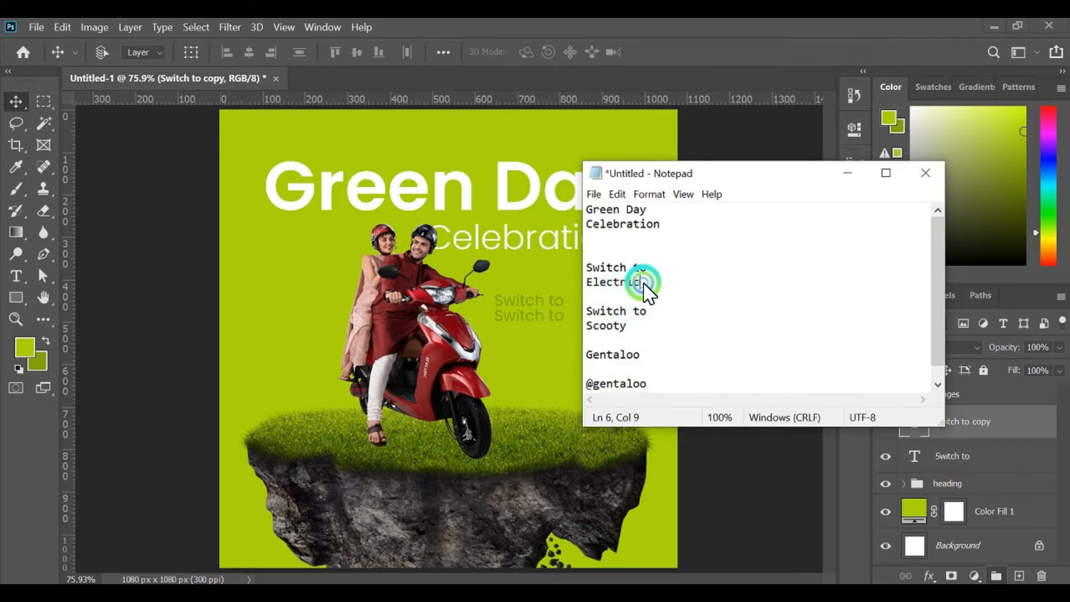
pyautogui.moveTo(643, 283); pyautogui.dragTo(586, 284)
pyautogui.hotkey('ctrl', 'c')
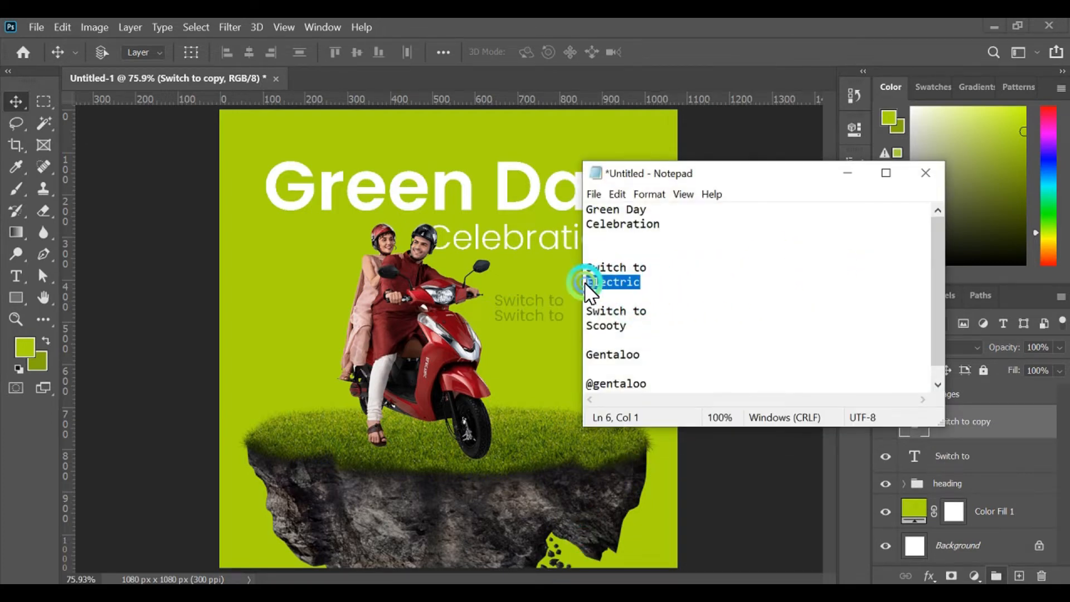
pyautogui.click(848, 175)
pyautogui.click(16, 276)
pyautogui.click(493, 338)
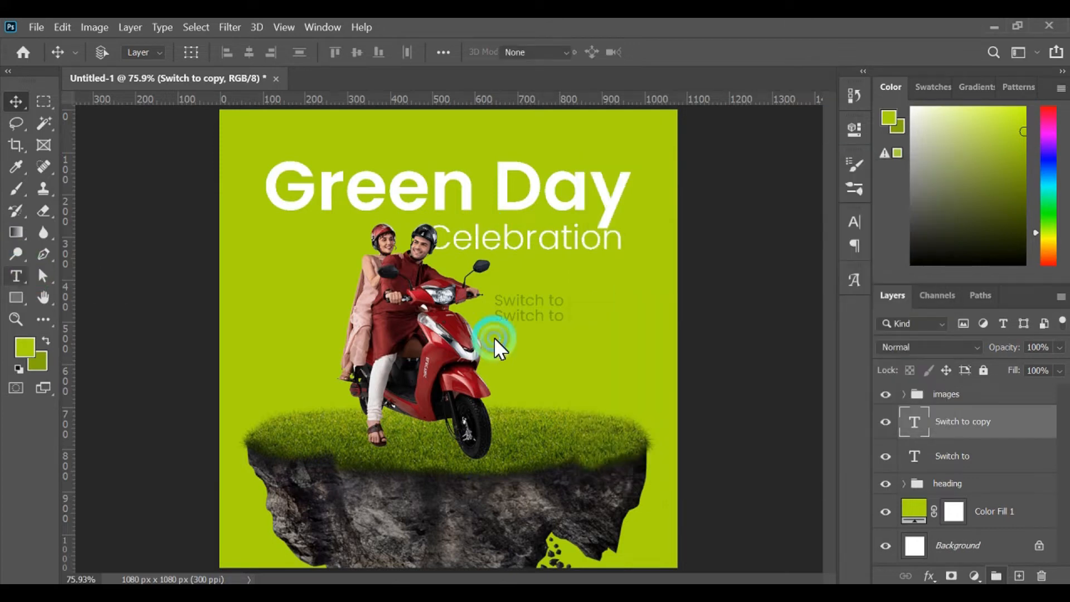
pyautogui.tripleClick(533, 317)
pyautogui.hotkey('ctrl', 'v')
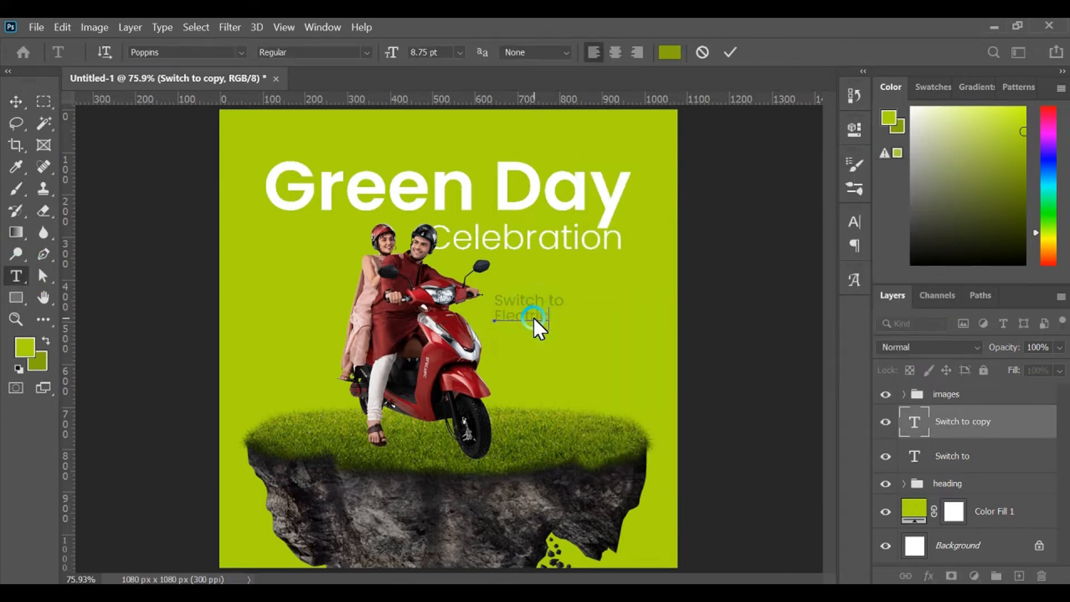
# Step: Scale the "Electric" text up to about 191%, keeping its left edge aligned with "Switch to"
pyautogui.click(18, 102)
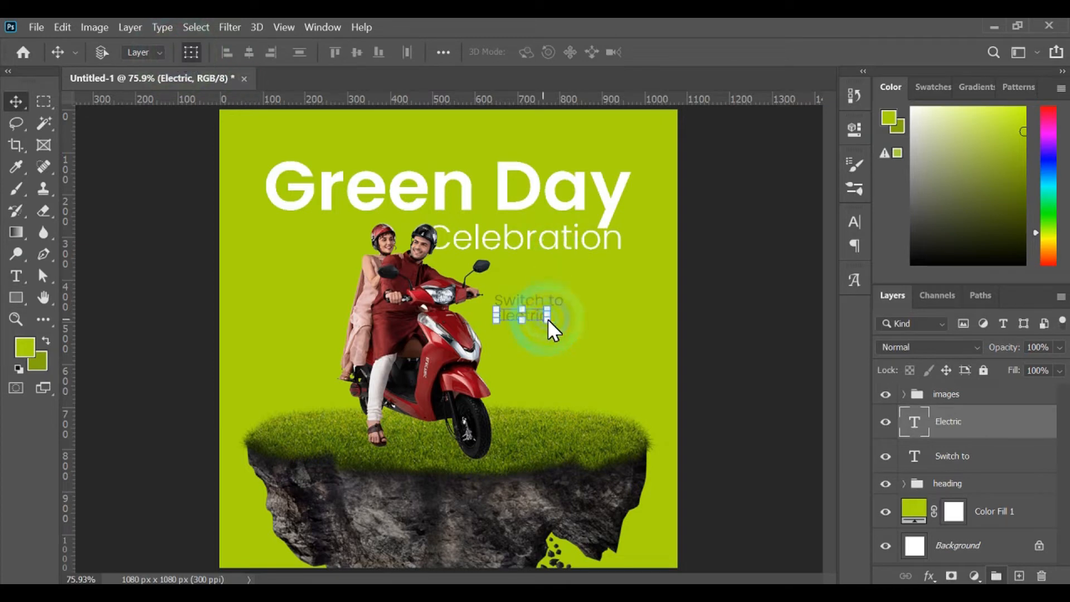
pyautogui.moveTo(548, 323); pyautogui.dragTo(593, 365)
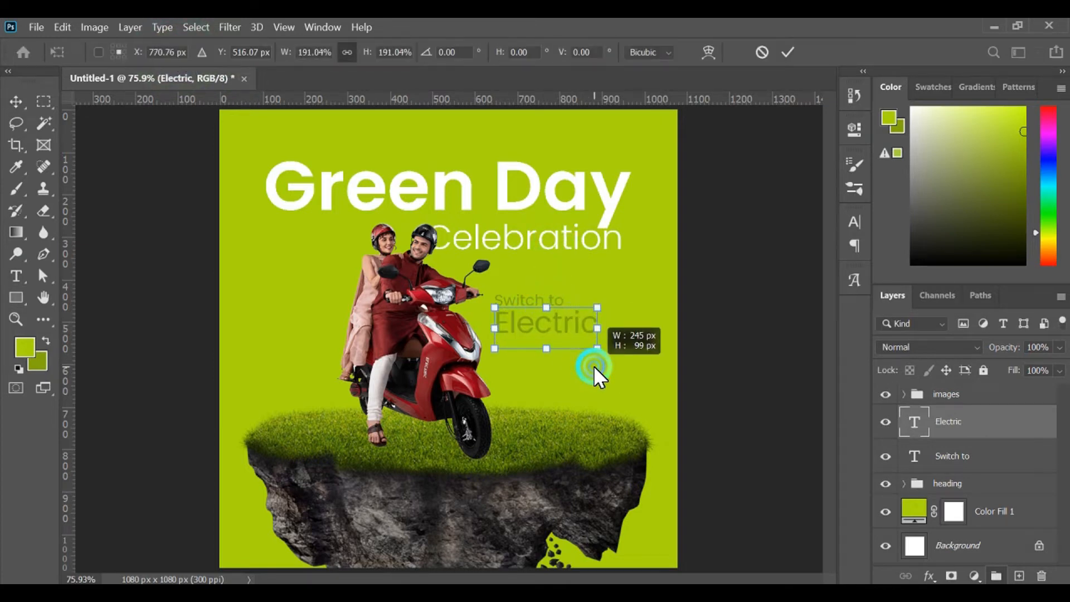
pyautogui.click(788, 52)
# Step: Set the "Electric" text to Poppins SemiBold and color it white #ffffff, then hide the transform controls
pyautogui.click(856, 222)
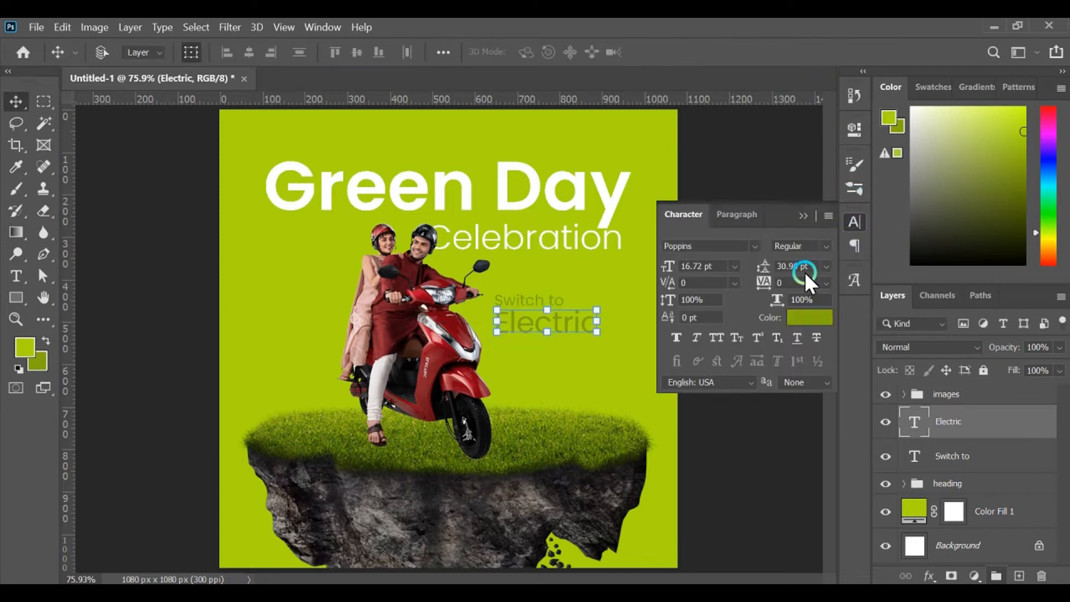
pyautogui.click(823, 248)
pyautogui.click(806, 396)
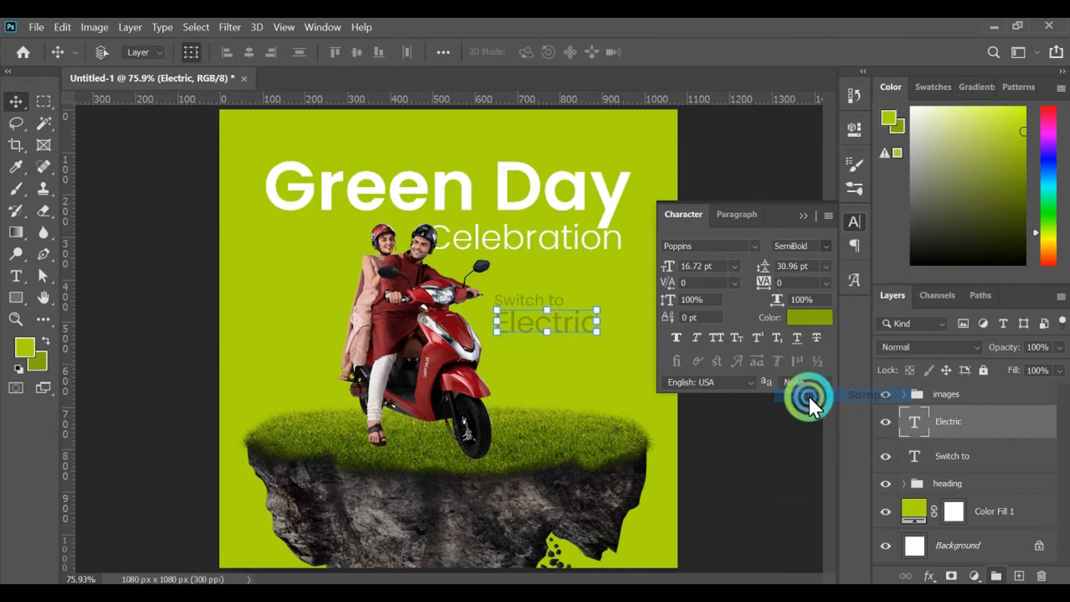
pyautogui.click(808, 318)
pyautogui.click(594, 162)
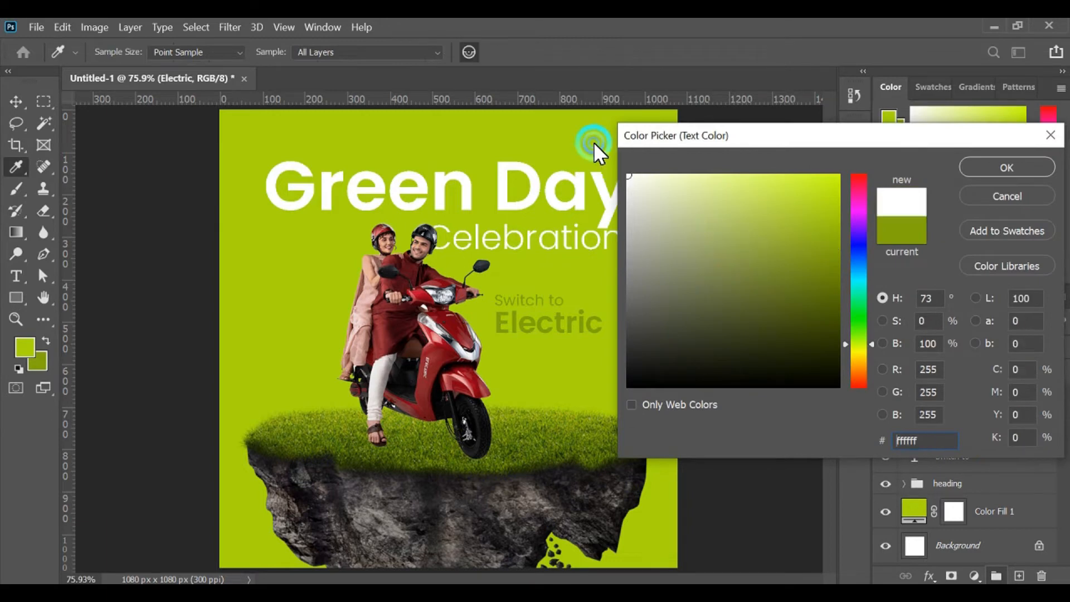
pyautogui.click(995, 170)
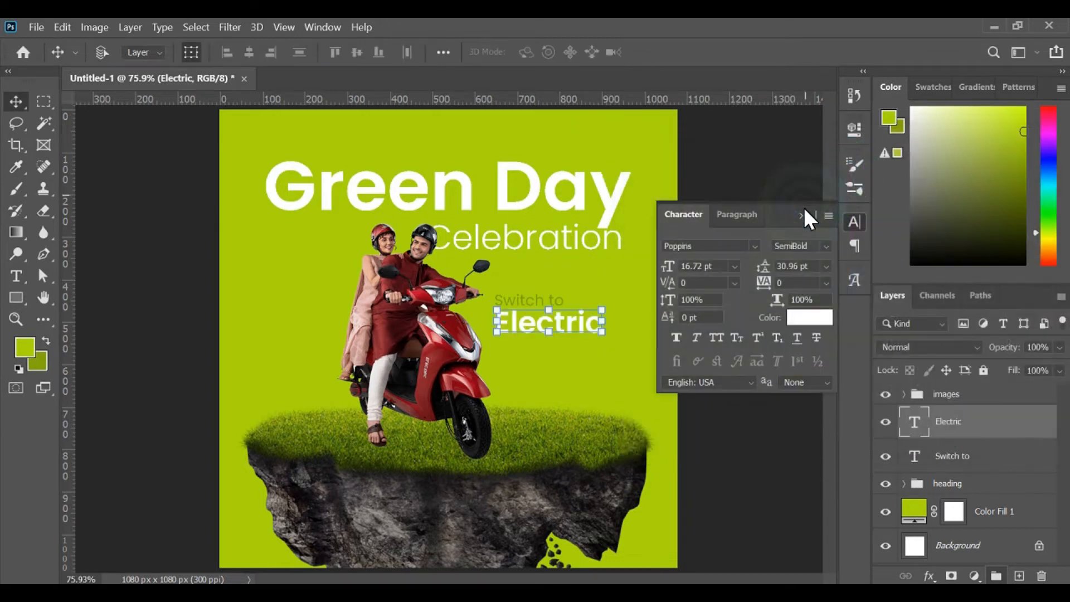
pyautogui.click(804, 219)
pyautogui.click(191, 52)
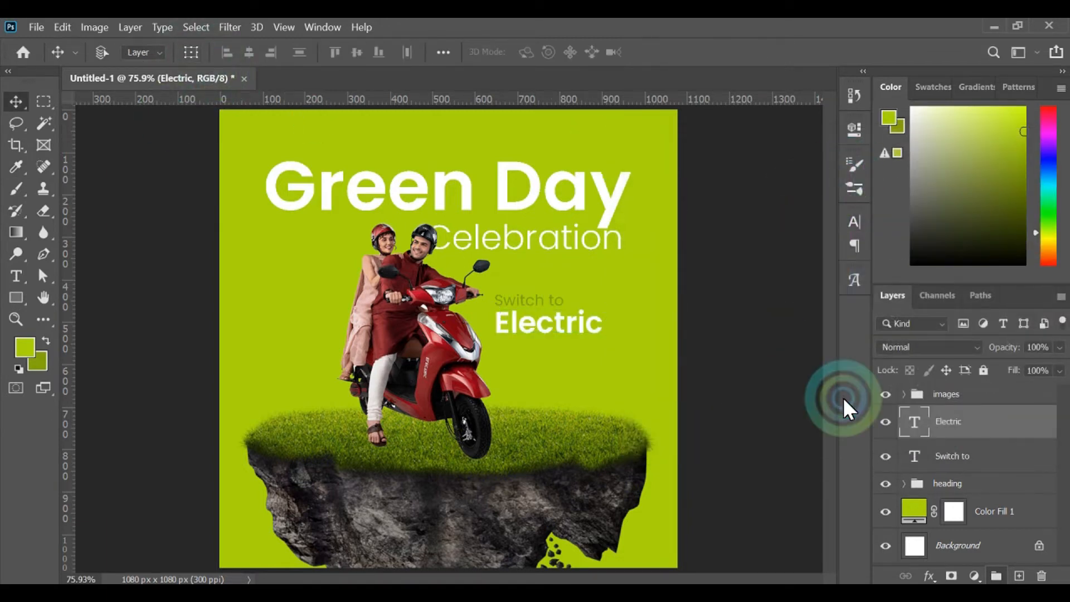
# Step: Duplicate the "Switch to" and "Electric" text layers together and place the copies below the originals, offset slightly right
pyautogui.keyDown('shift'); pyautogui.click(541, 303); pyautogui.keyUp('shift')
pyautogui.moveTo(541, 307); pyautogui.dragTo(558, 355)
pyautogui.hotkey('ctrl', 'z')
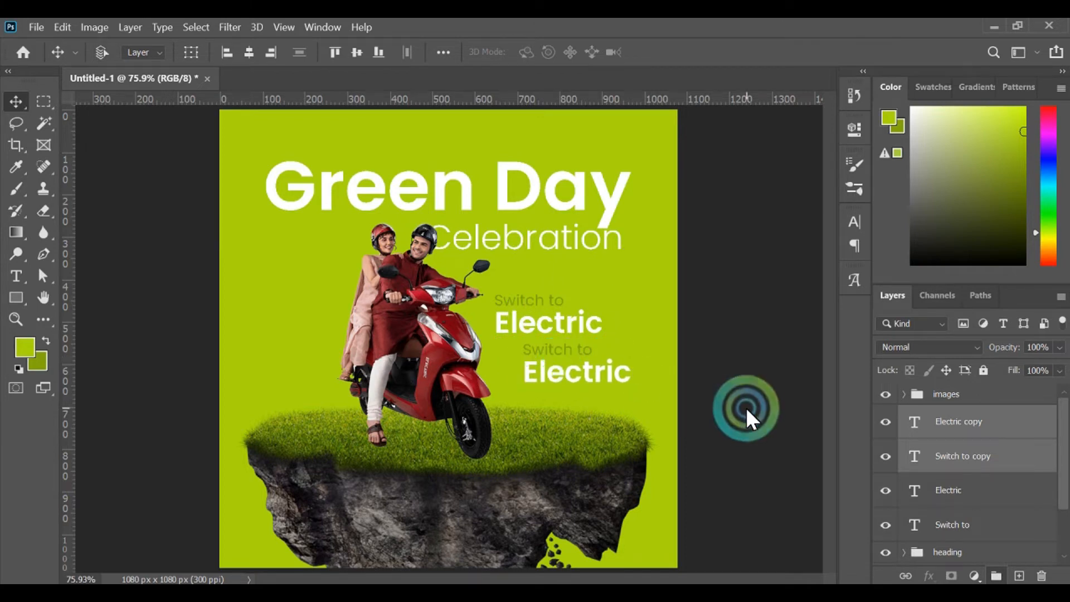
pyautogui.click(562, 584)
pyautogui.click(650, 306)
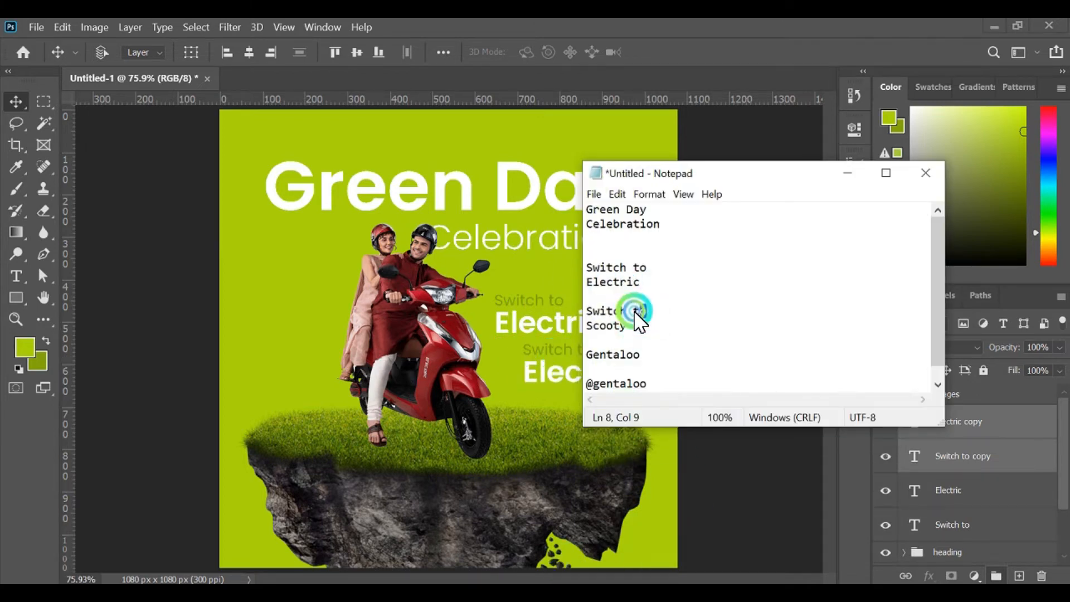
pyautogui.moveTo(640, 313); pyautogui.dragTo(569, 310)
pyautogui.click(855, 178)
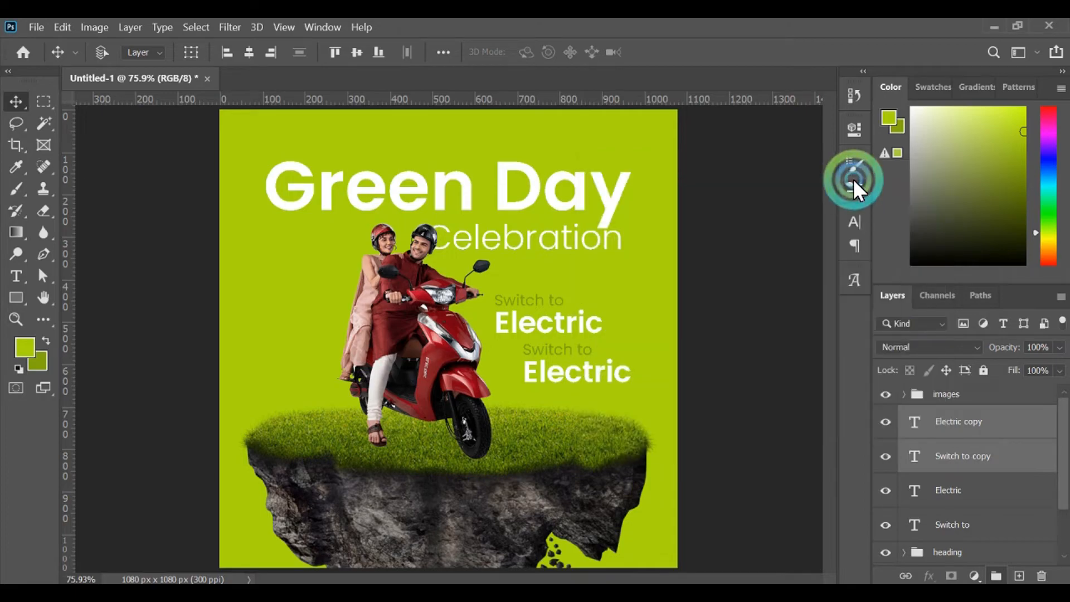
# Step: Switch to Notepad and copy the word "Scooty" from the second tagline
pyautogui.click(586, 584)
pyautogui.click(587, 583)
pyautogui.click(569, 582)
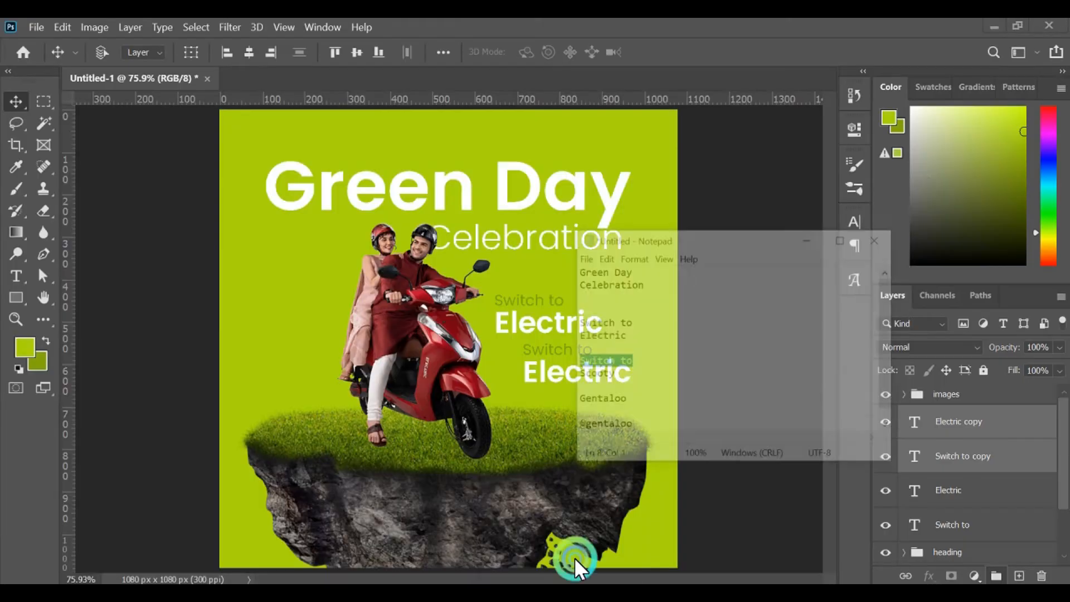
pyautogui.moveTo(633, 327); pyautogui.dragTo(582, 327)
pyautogui.hotkey('ctrl', 'c')
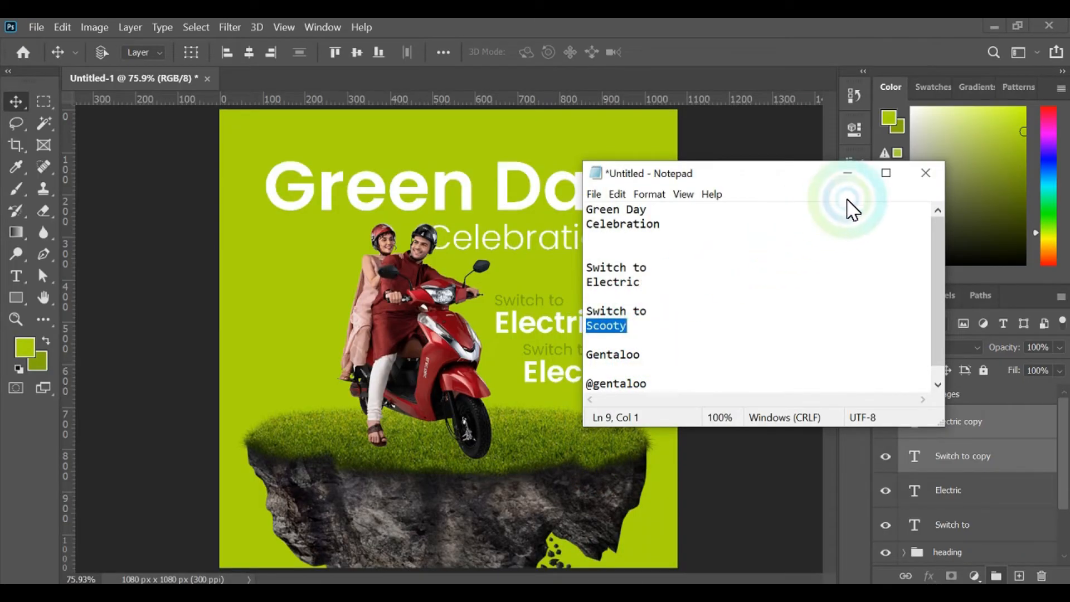
# Step: Return to Photoshop and replace the lower "Electric" text with the copied word "Scooty"
pyautogui.click(848, 172)
pyautogui.click(17, 276)
pyautogui.click(507, 375)
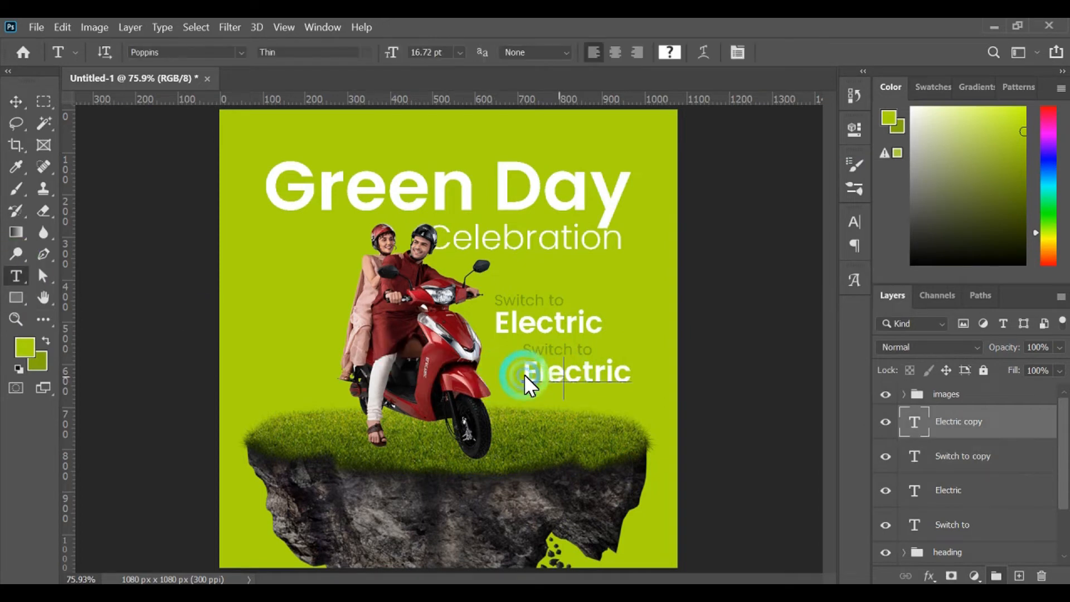
pyautogui.moveTo(524, 374); pyautogui.dragTo(656, 376)
pyautogui.hotkey('ctrl', 'v')
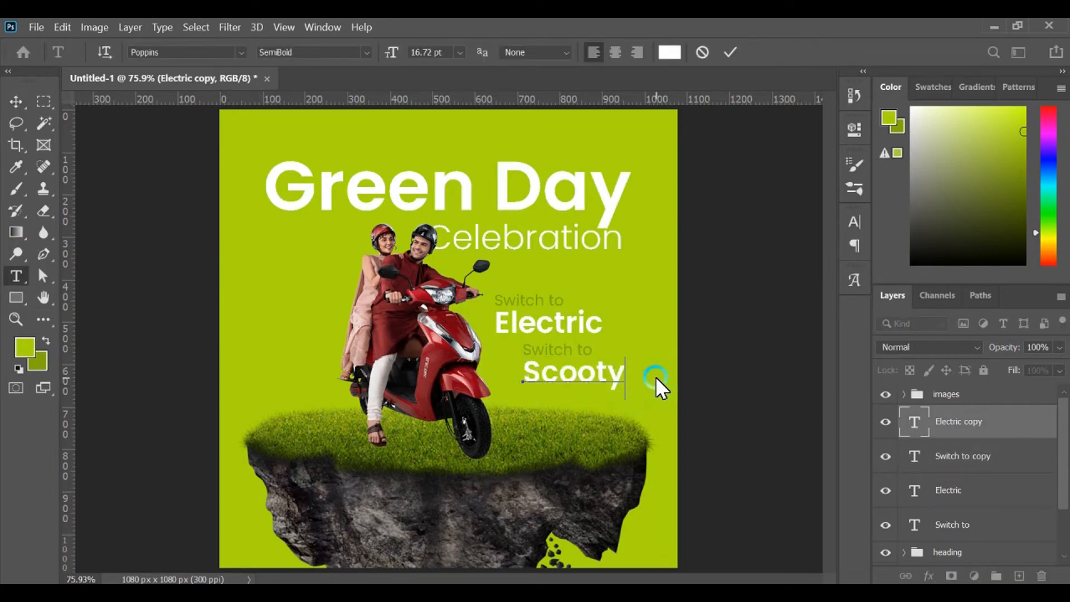
pyautogui.click(15, 101)
pyautogui.click(633, 299)
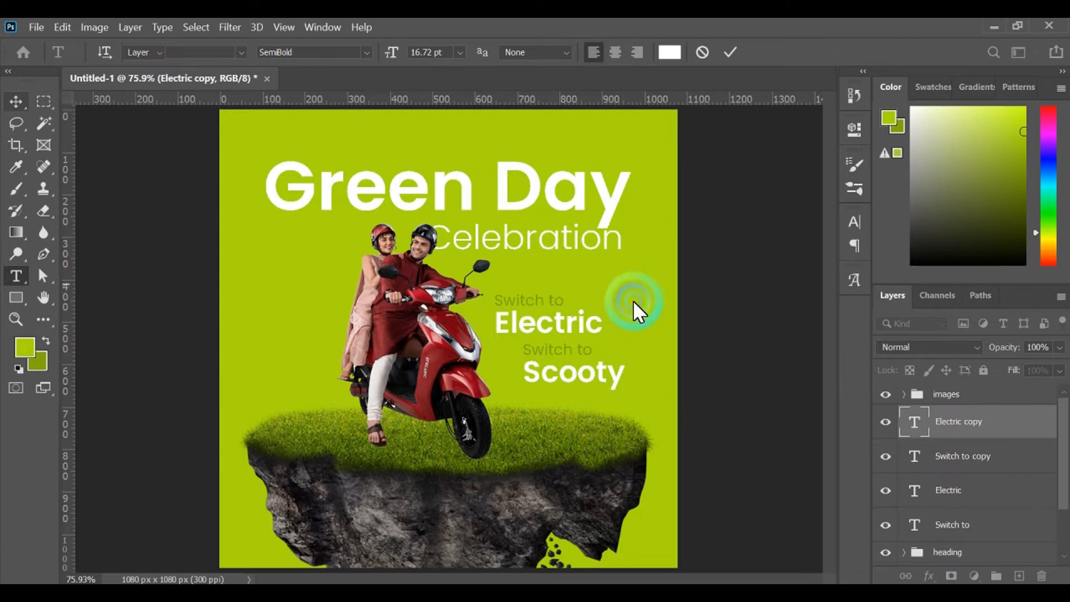
# Step: Group the "Scooty", "Electric" and both "Switch to" text layers and name the group "Text"
pyautogui.keyDown('shift'); pyautogui.click(960, 529); pyautogui.keyUp('shift')
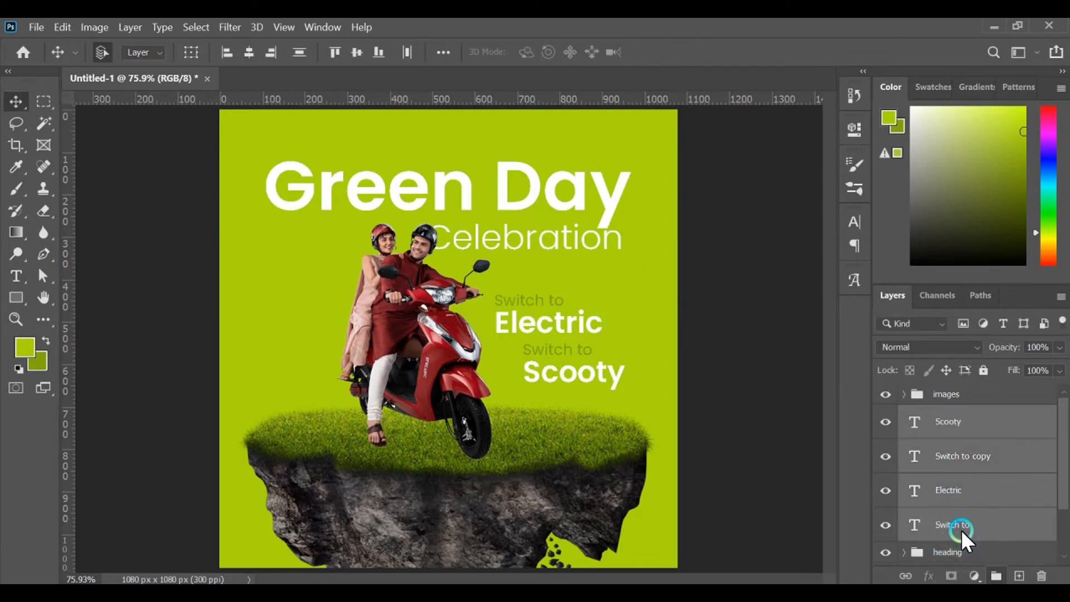
pyautogui.hotkey('ctrl', 'g')
pyautogui.doubleClick(944, 413)
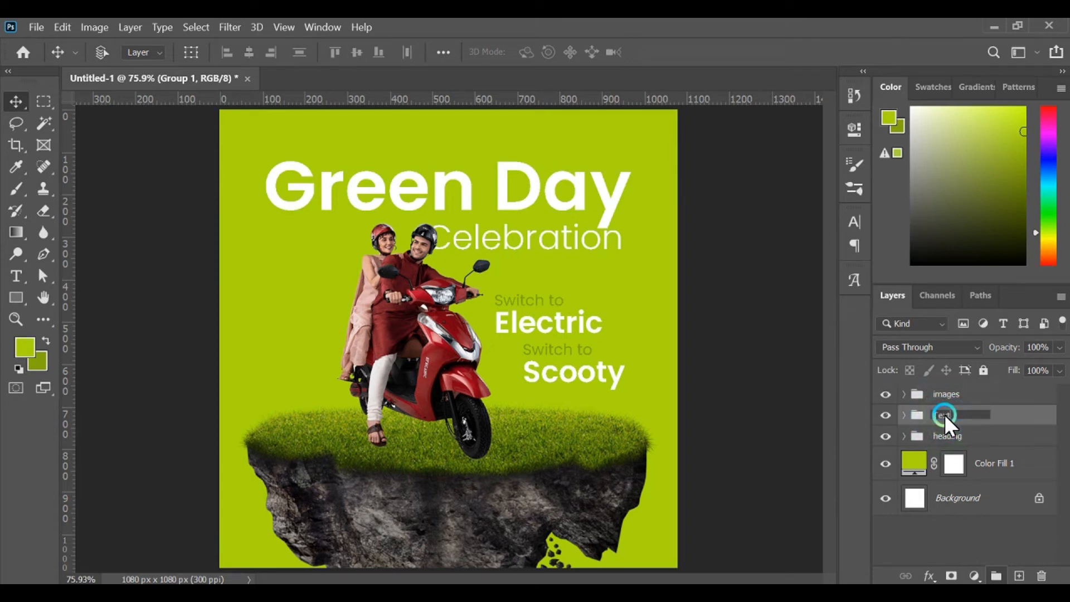
pyautogui.press('Return')
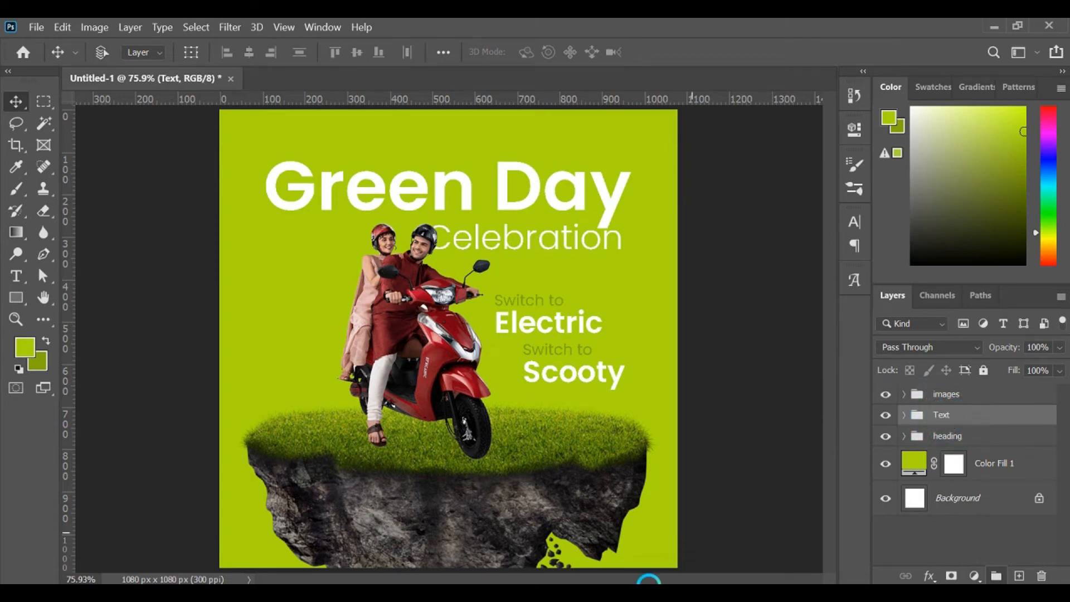
# Step: Copy "entaloo" from the "Gentaloo" line in Notepad and paste it as new text beside the riders, below "Green Day"
pyautogui.hotkey('alt', 'Tab')
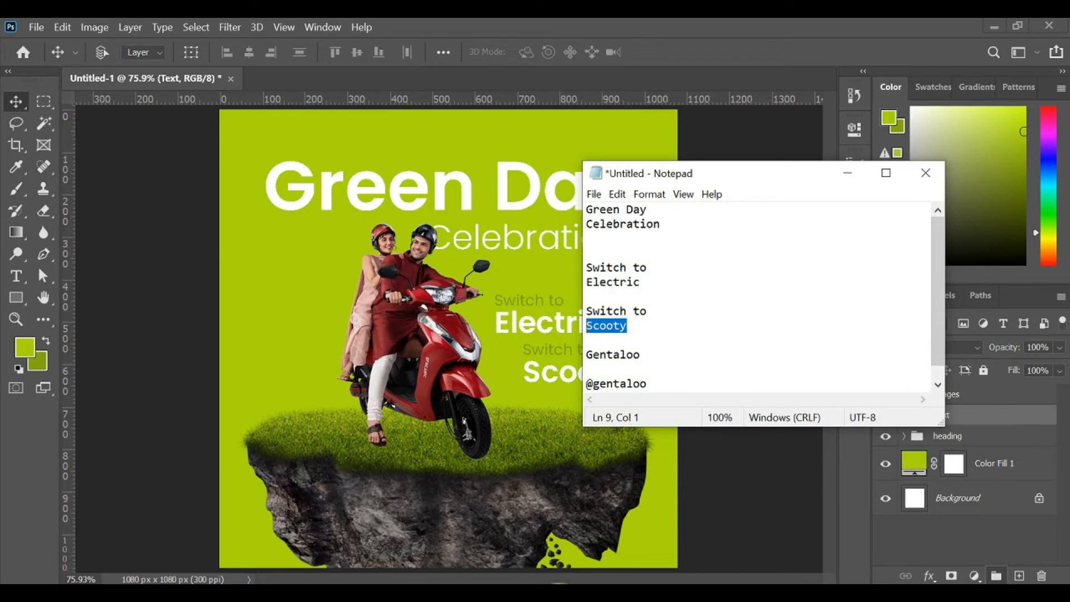
pyautogui.click(642, 354)
pyautogui.moveTo(643, 354); pyautogui.dragTo(694, 355)
pyautogui.click(596, 355)
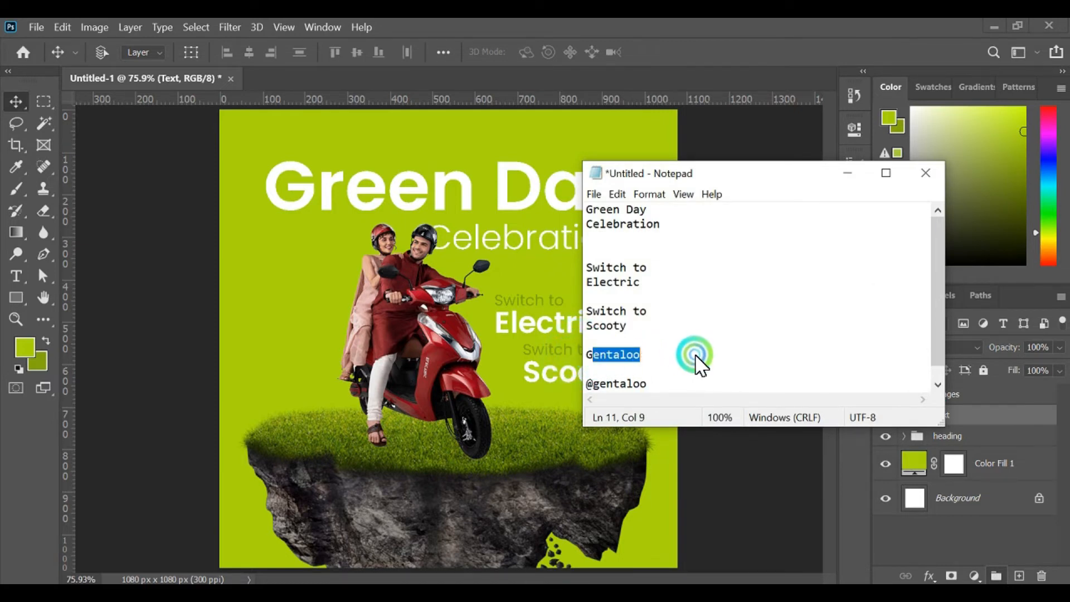
pyautogui.click(847, 173)
pyautogui.click(15, 276)
pyautogui.click(255, 294)
pyautogui.click(300, 442)
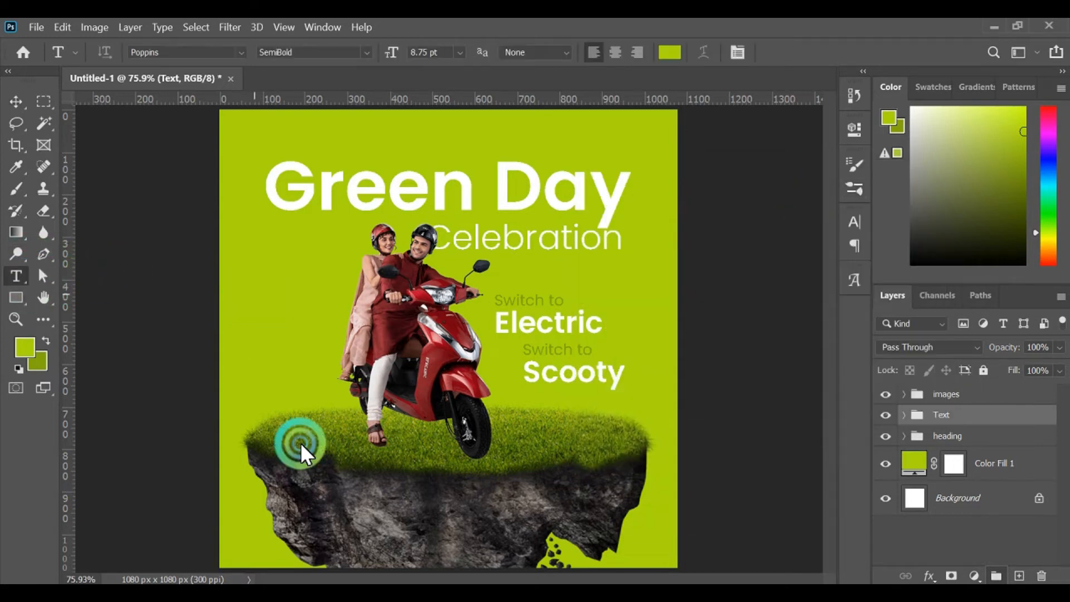
pyautogui.hotkey('ctrl', 'v')
pyautogui.hotkey('ctrl', 'a')
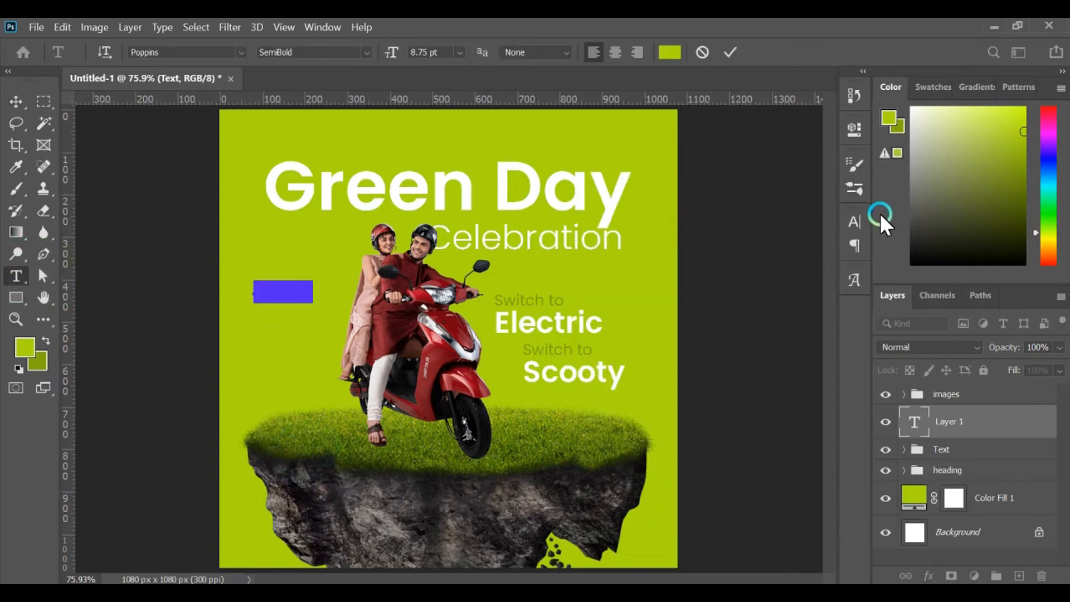
# Step: Color the "entaloo" text with the darker green of the background swatch and set its size to 24.75 pt
pyautogui.click(857, 226)
pyautogui.click(819, 305)
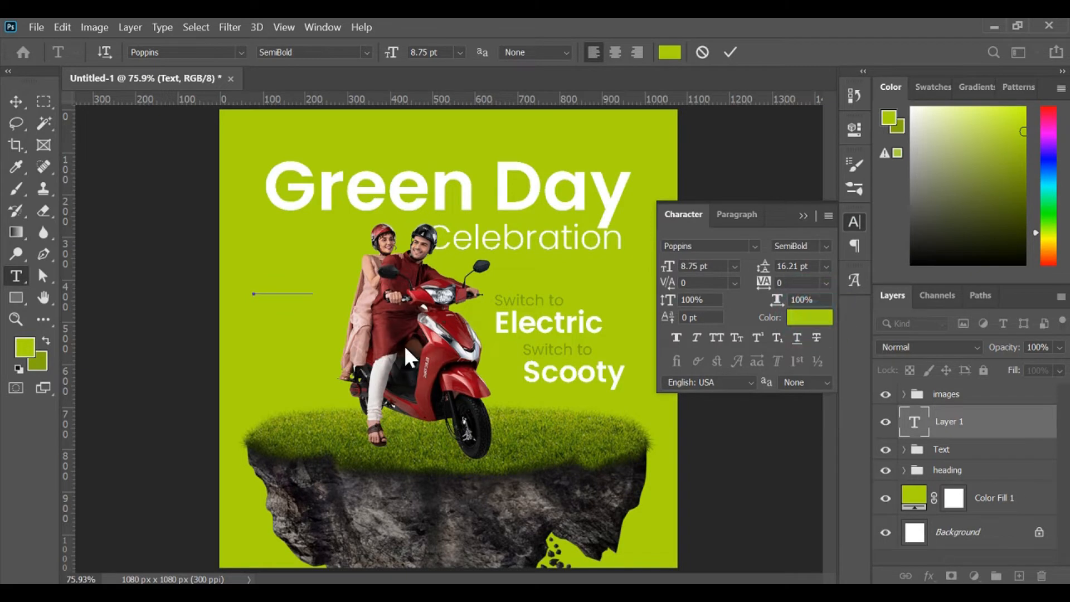
pyautogui.click(38, 361)
pyautogui.click(992, 166)
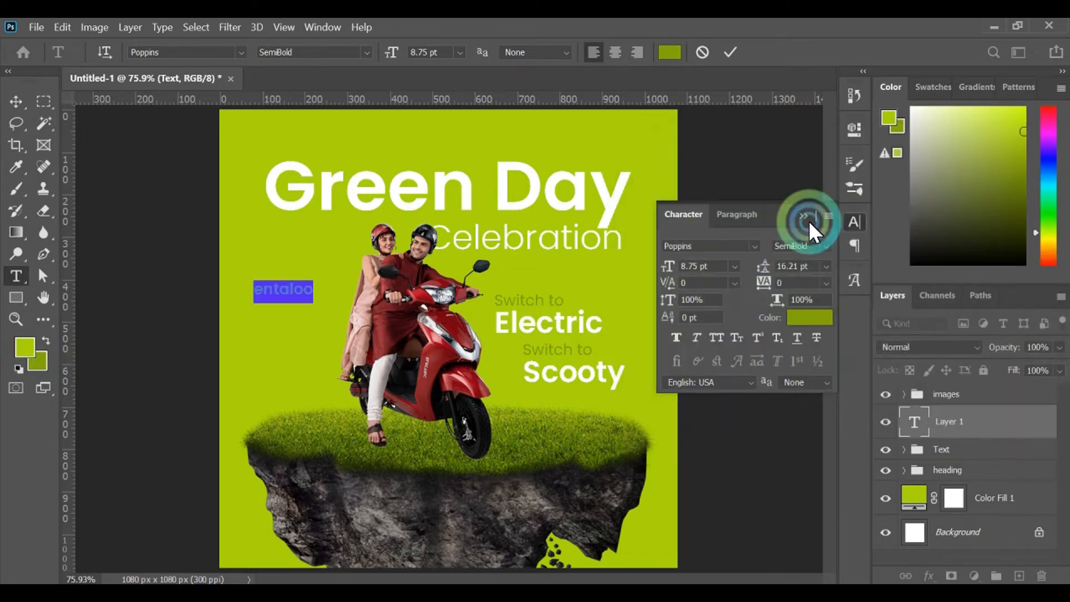
pyautogui.moveTo(668, 269); pyautogui.dragTo(679, 270)
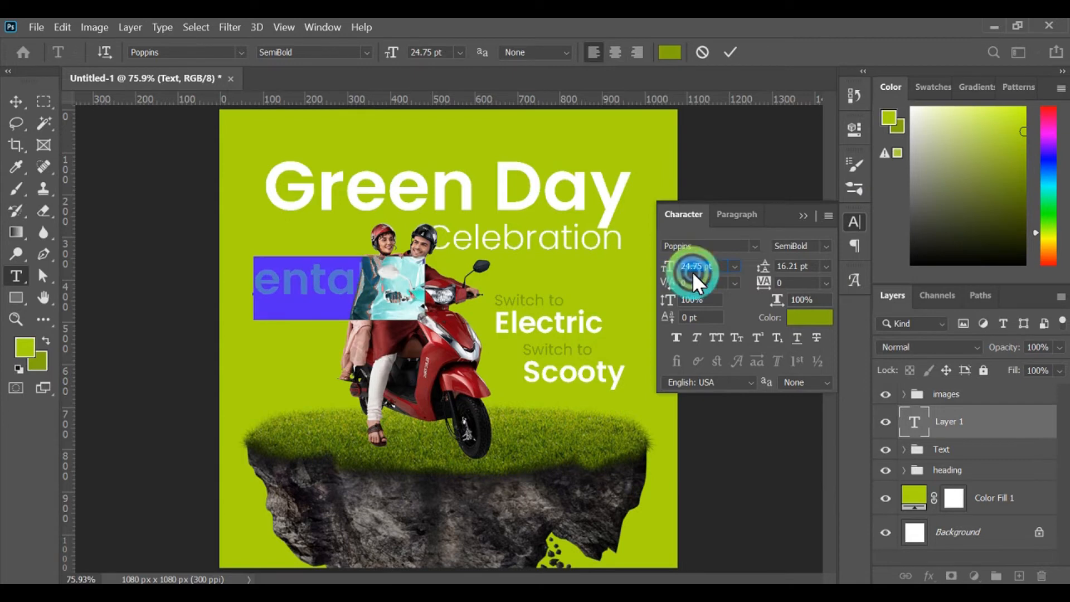
pyautogui.click(733, 59)
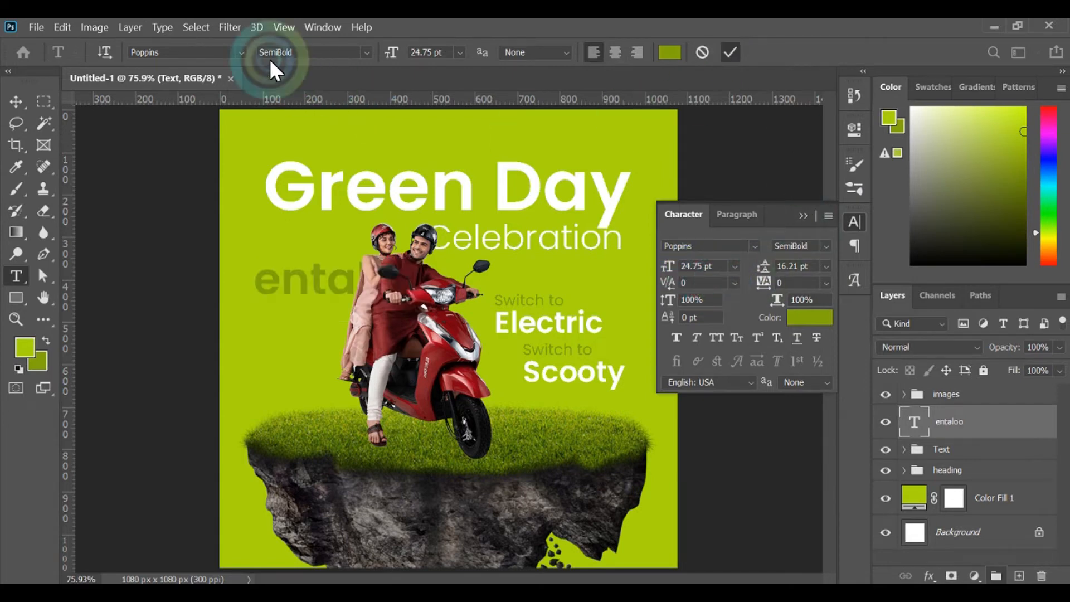
# Step: Rotate the "entaloo" text 90° clockwise and place it vertically behind the riders, under the "G" of "Green Day"
pyautogui.click(25, 100)
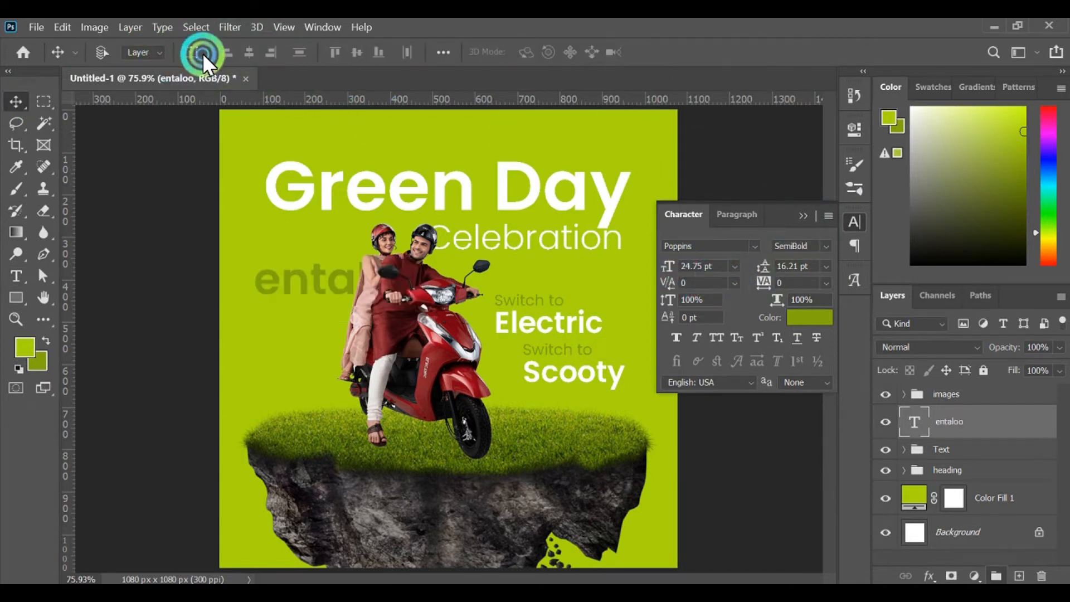
pyautogui.click(807, 214)
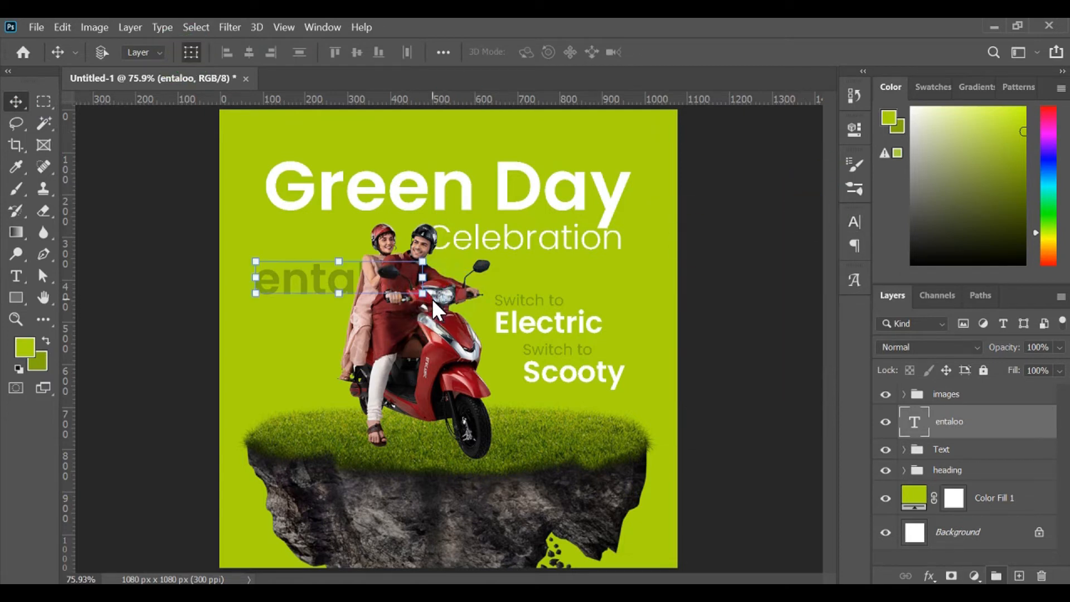
pyautogui.click(424, 296)
pyautogui.rightClick(413, 293)
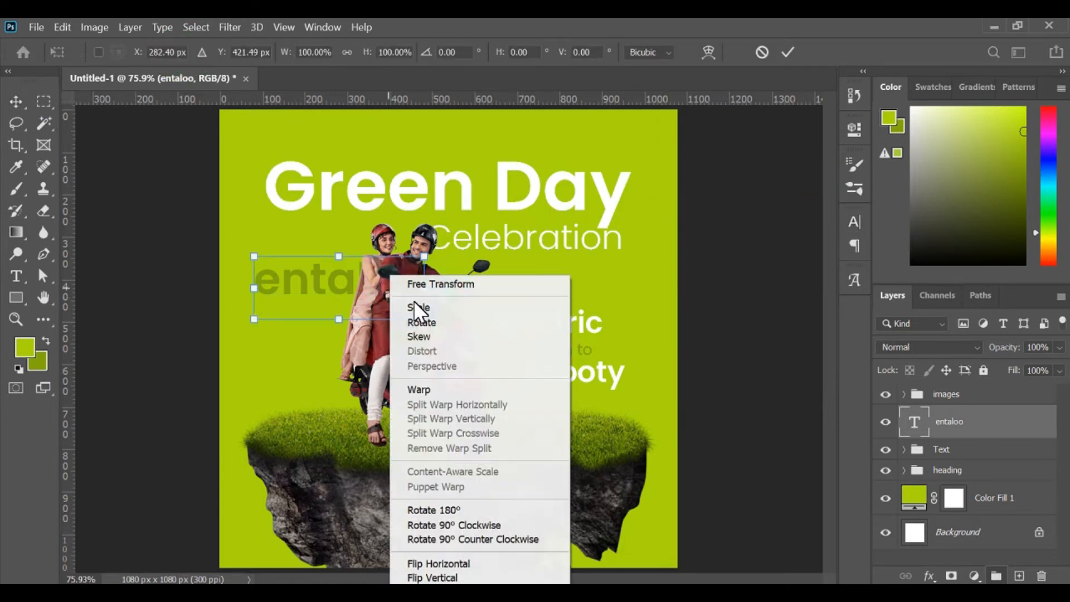
pyautogui.click(472, 525)
pyautogui.click(788, 53)
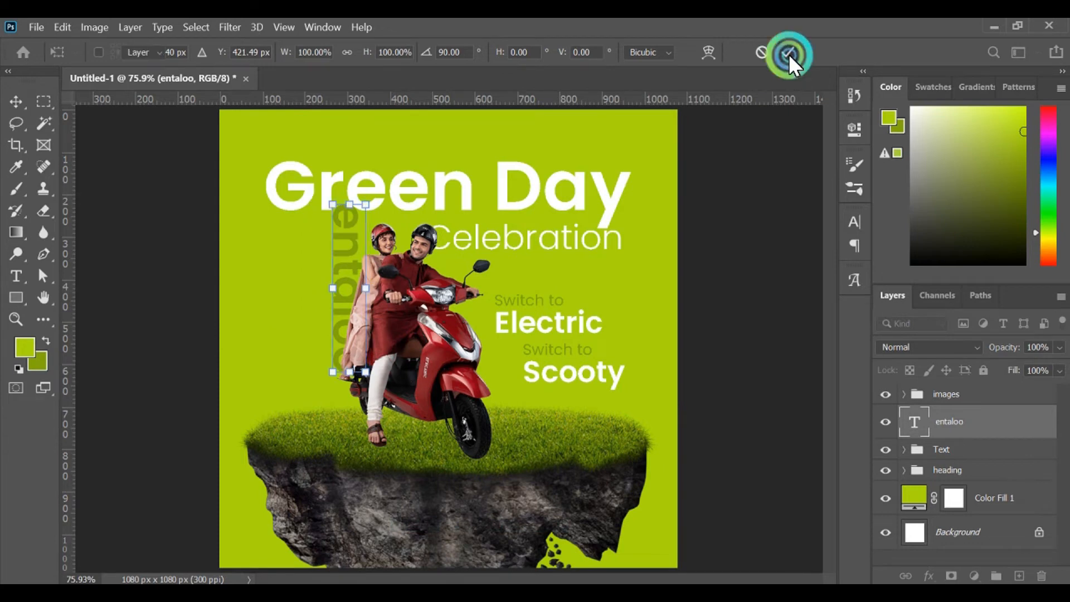
pyautogui.moveTo(337, 256); pyautogui.dragTo(281, 271)
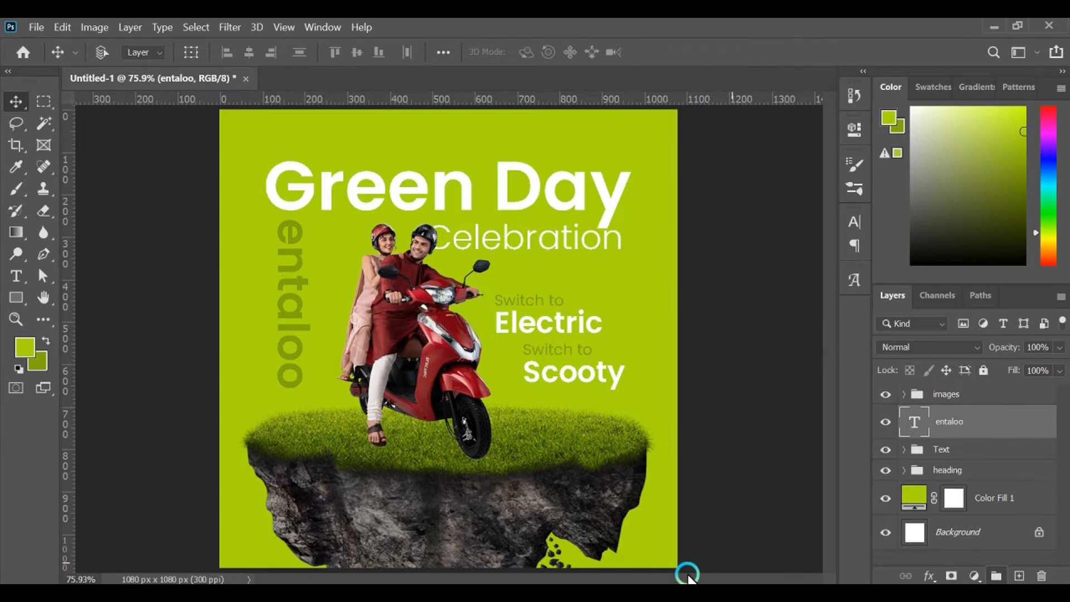
pyautogui.click(687, 592)
pyautogui.scroll(-1, 622, 369)
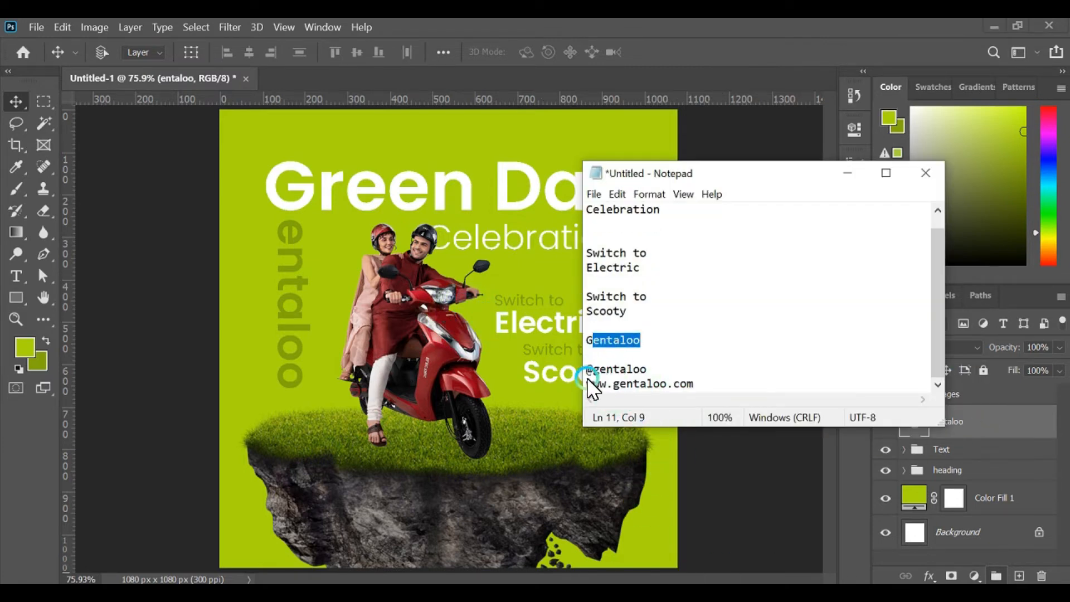
pyautogui.moveTo(586, 383); pyautogui.dragTo(694, 383)
pyautogui.hotkey('ctrl', 'c')
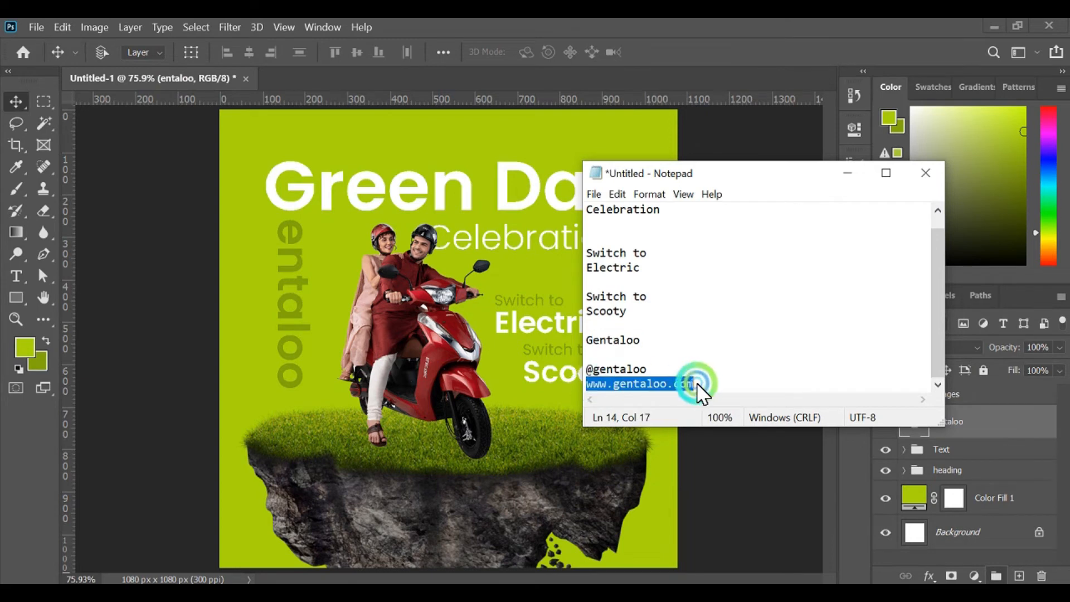
pyautogui.click(847, 173)
pyautogui.click(15, 276)
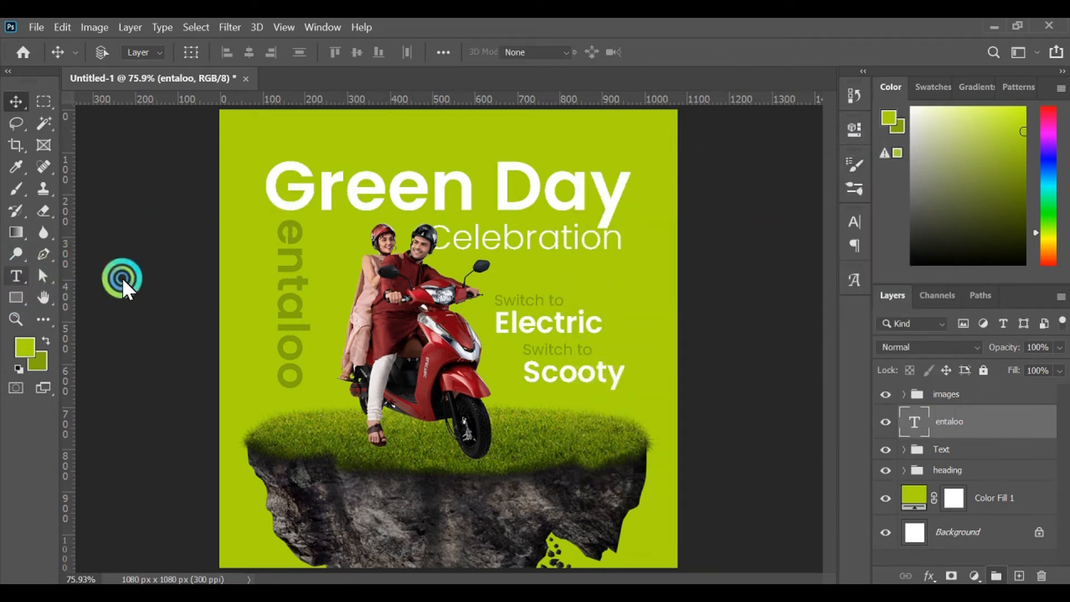
pyautogui.click(285, 352)
pyautogui.hotkey('ctrl', 'v')
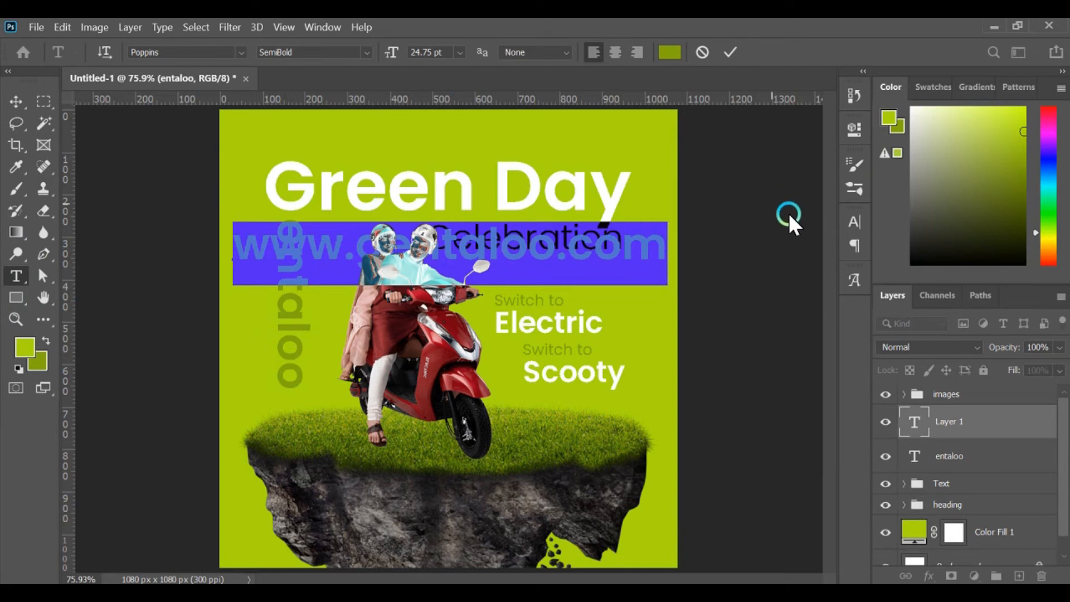
pyautogui.click(848, 220)
pyautogui.moveTo(666, 266); pyautogui.dragTo(656, 267)
pyautogui.click(819, 246)
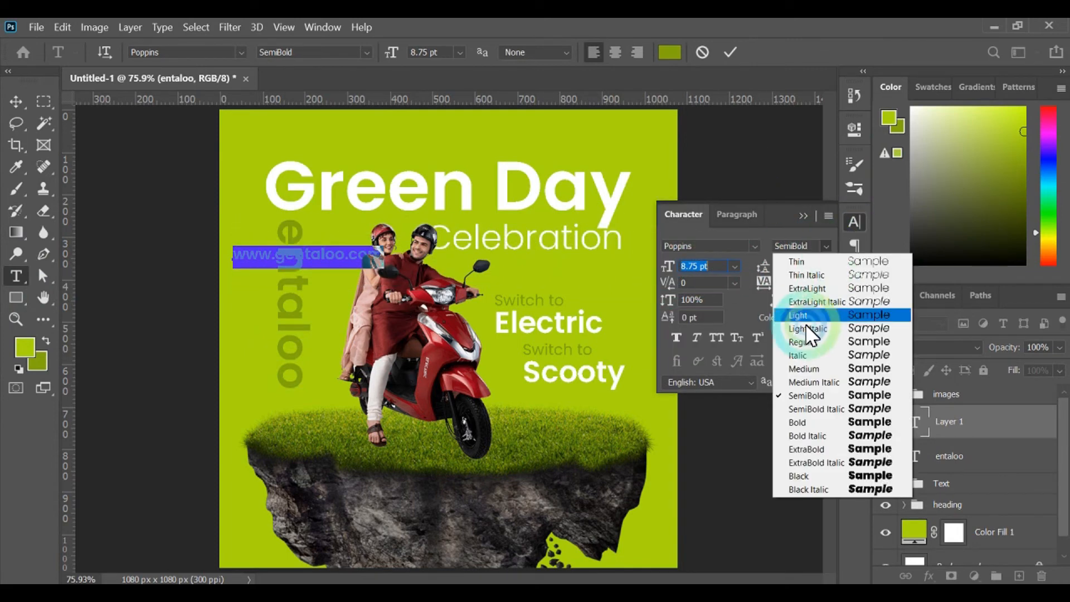
pyautogui.click(803, 314)
pyautogui.click(802, 317)
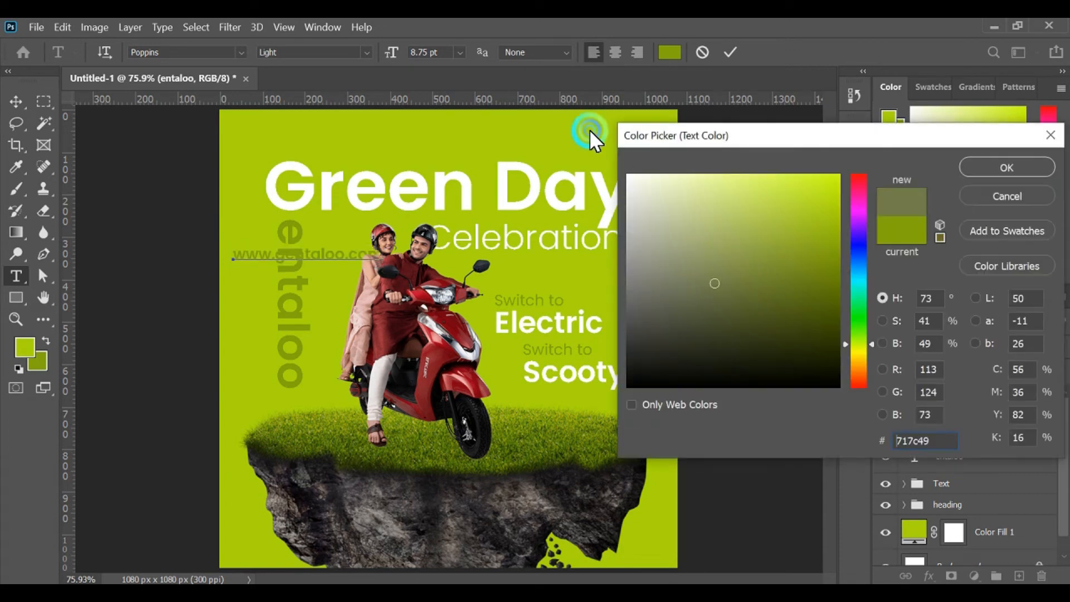
pyautogui.click(628, 177)
pyautogui.click(1000, 171)
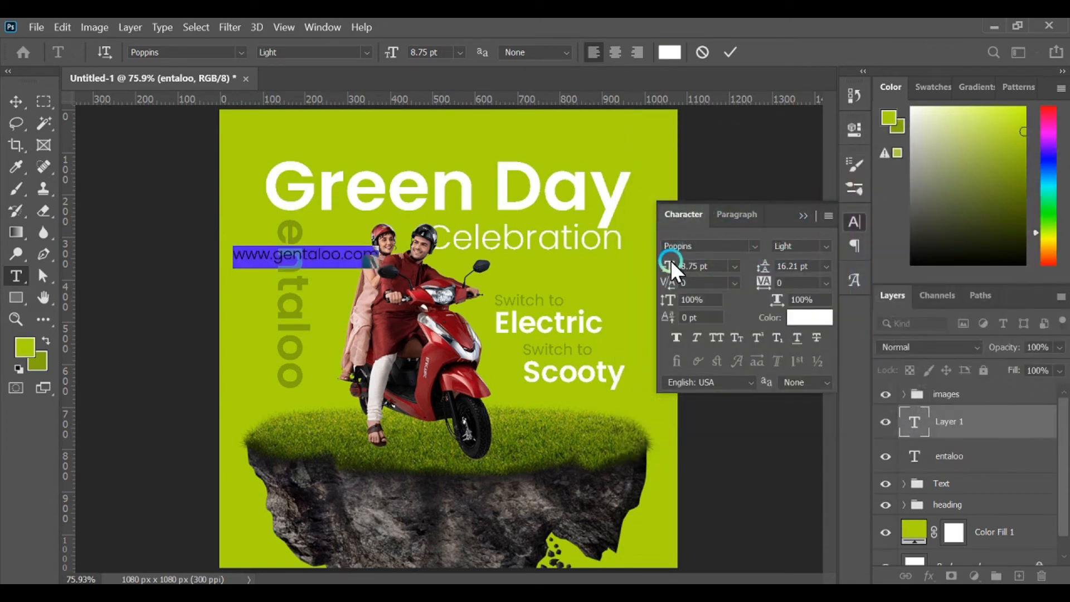
pyautogui.moveTo(669, 263); pyautogui.dragTo(667, 265)
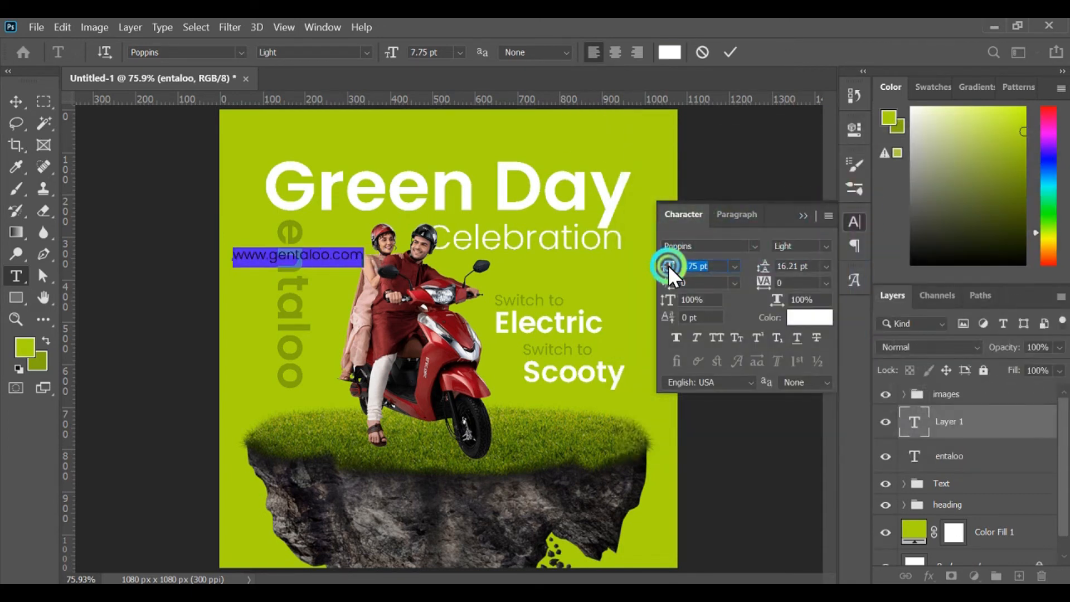
pyautogui.click(730, 52)
# Step: Rotate the web address text 90° clockwise and place it vertically along the outer side of "entaloo", aligned with its upper end
pyautogui.press('v')
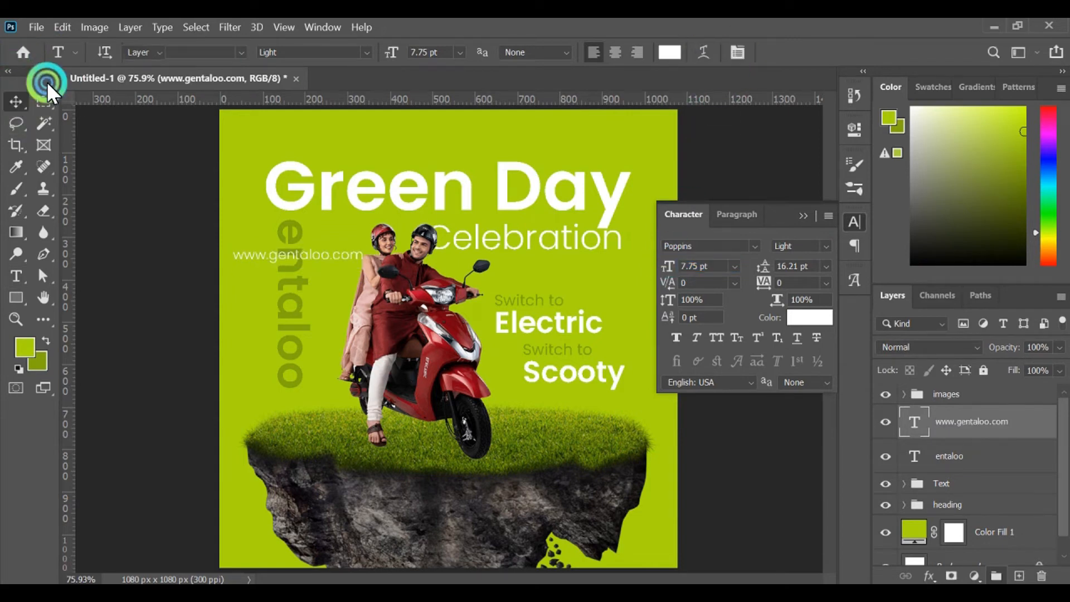
pyautogui.click(191, 53)
pyautogui.click(362, 263)
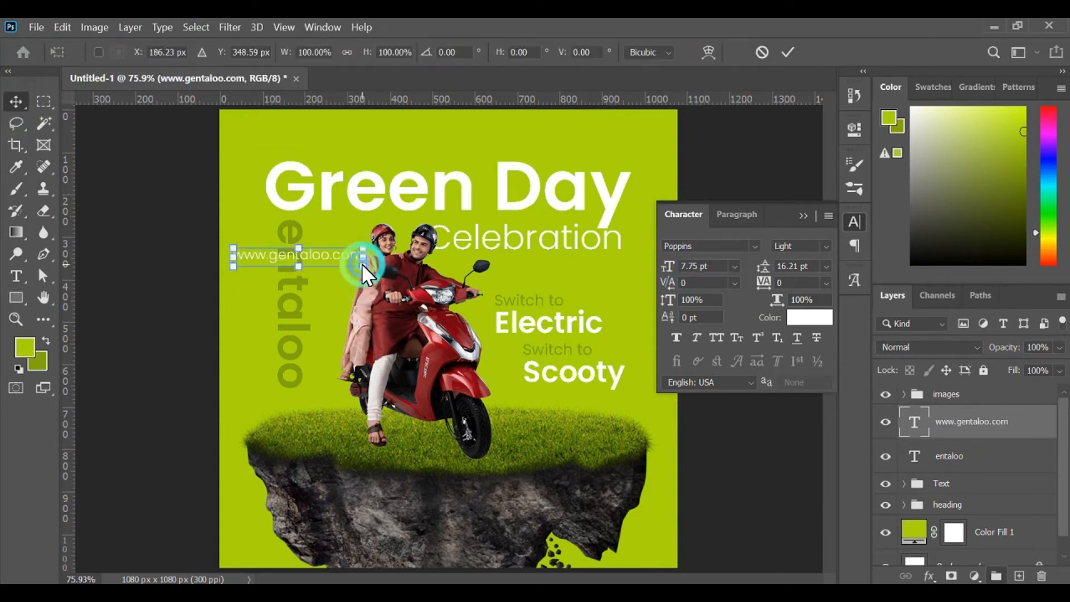
pyautogui.rightClick(336, 262)
pyautogui.click(366, 511)
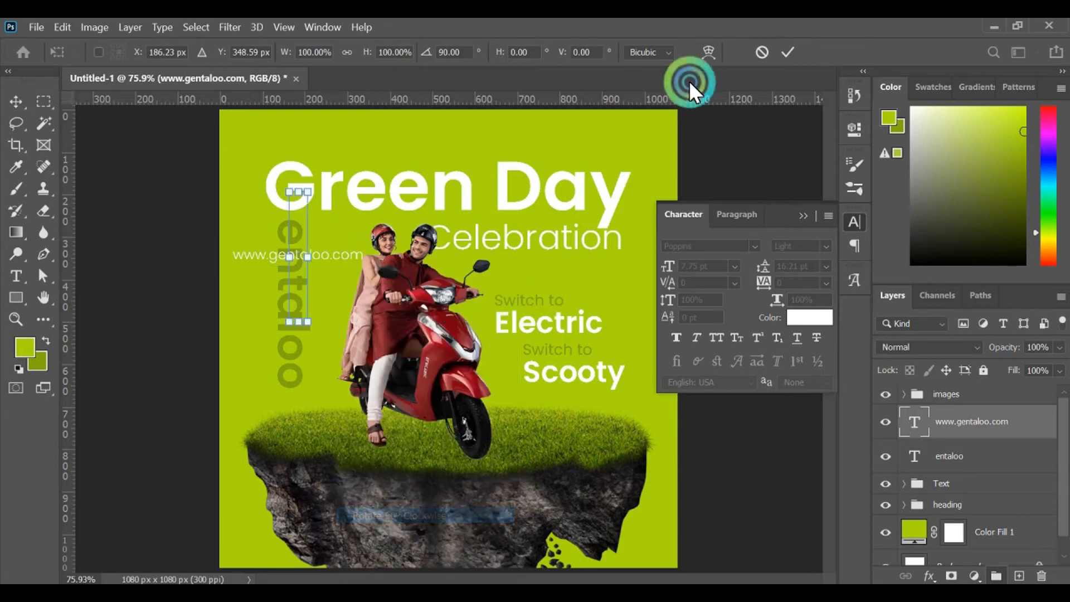
pyautogui.click(787, 52)
pyautogui.click(190, 52)
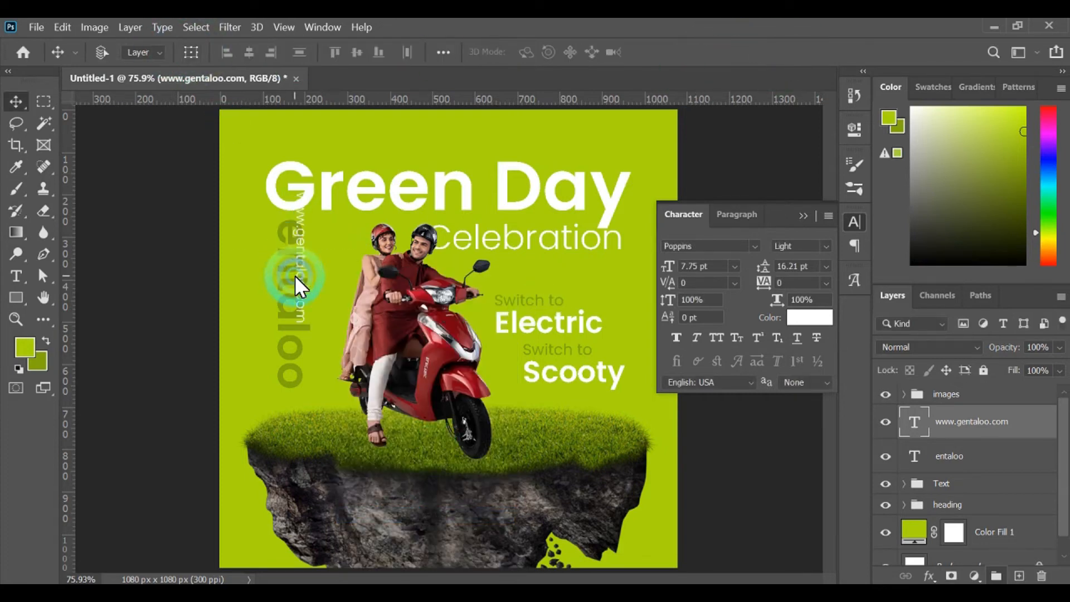
pyautogui.moveTo(295, 275); pyautogui.dragTo(264, 309)
pyautogui.click(781, 219)
# Step: Group the web address and "entaloo" text layers as "web" and shift the group slightly inward toward the riders
pyautogui.keyDown('shift'); pyautogui.click(1007, 463); pyautogui.keyUp('shift')
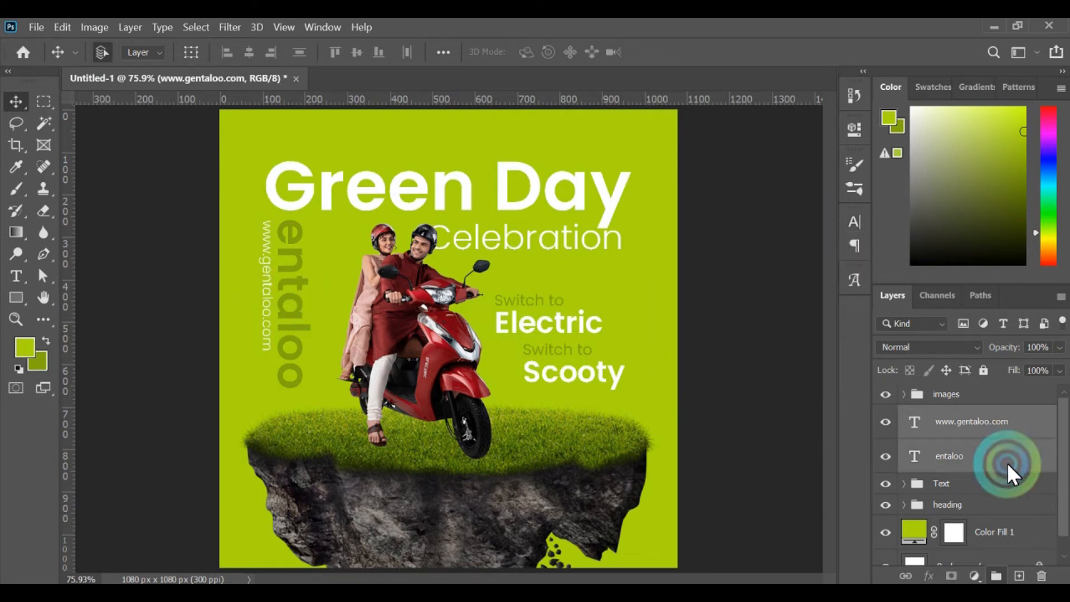
pyautogui.hotkey('ctrl', 'g')
pyautogui.doubleClick(957, 415)
pyautogui.write('web')
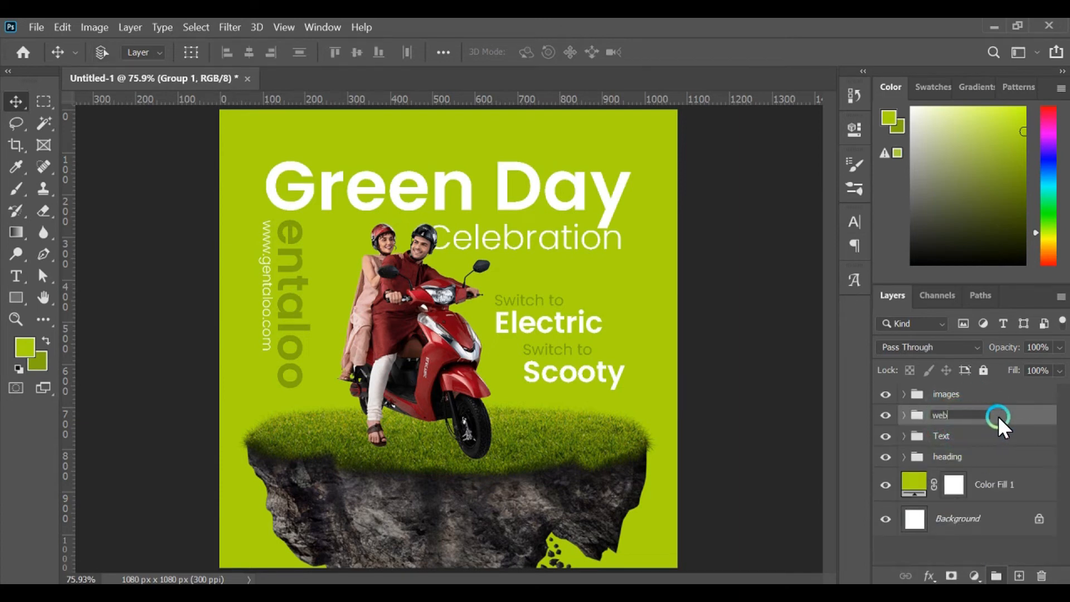
pyautogui.press('Return')
pyautogui.moveTo(277, 289); pyautogui.dragTo(288, 289)
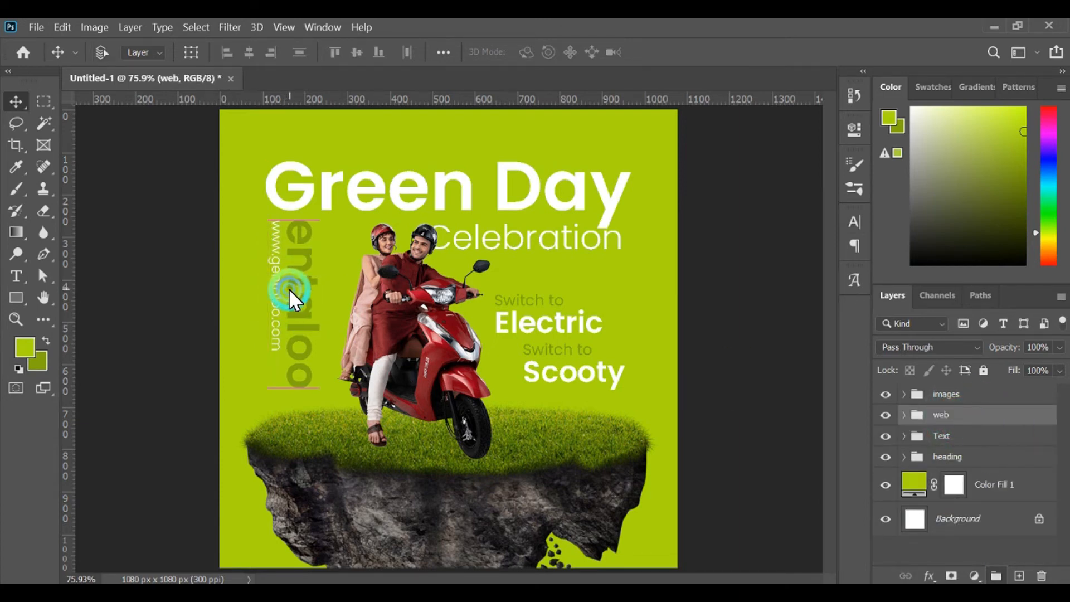
# Step: Align the top edges of the web address and "entaloo" layers inside the "web" group, leaving the group collapsed
pyautogui.click(903, 415)
pyautogui.click(981, 441)
pyautogui.keyDown('shift'); pyautogui.click(969, 477); pyautogui.keyUp('shift')
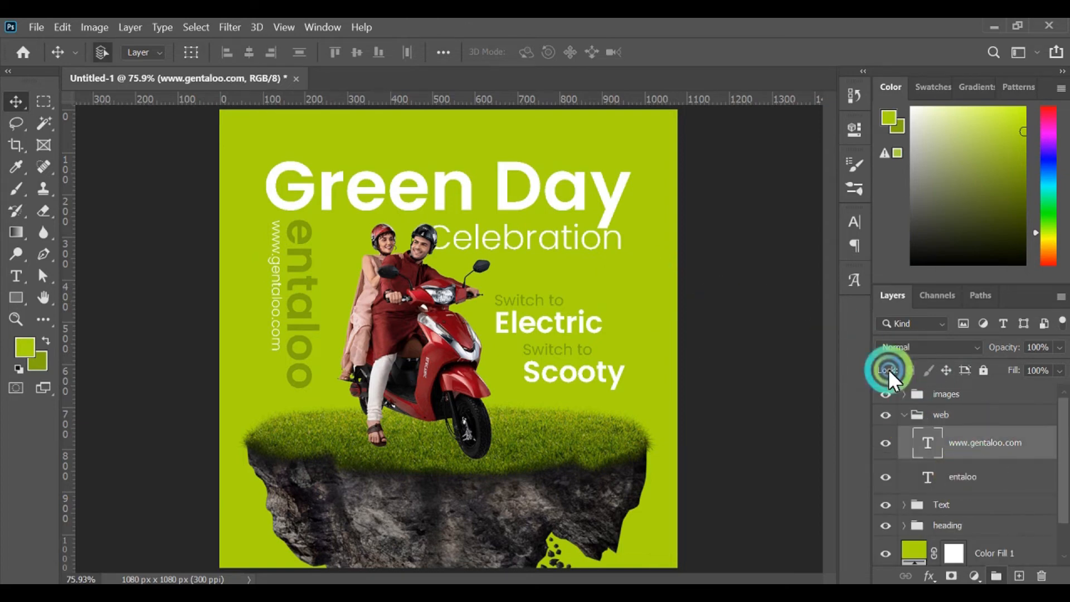
pyautogui.click(226, 52)
pyautogui.click(327, 52)
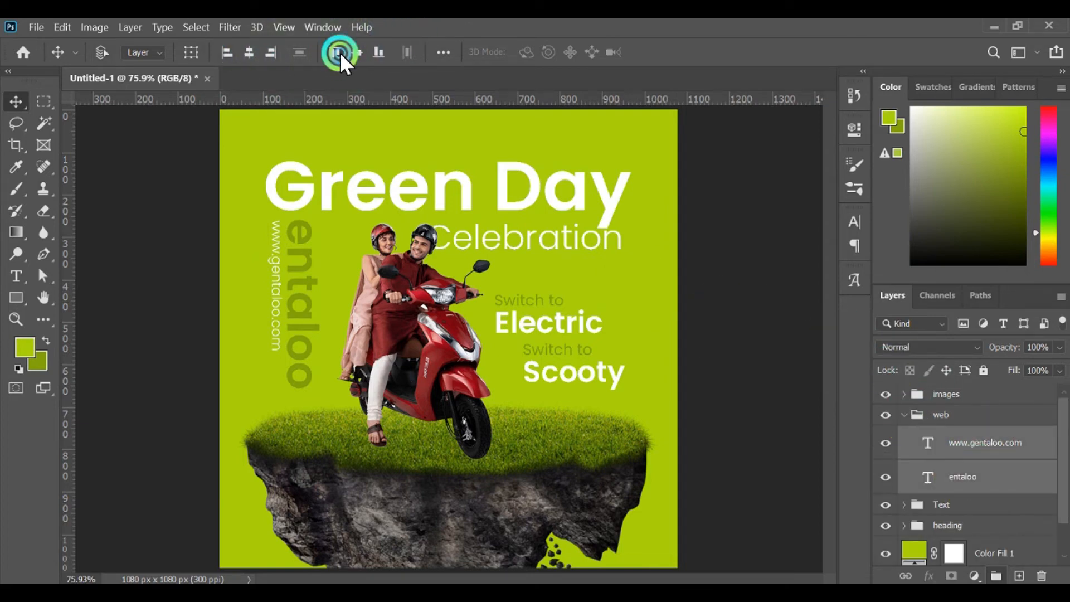
pyautogui.click(878, 420)
pyautogui.click(938, 412)
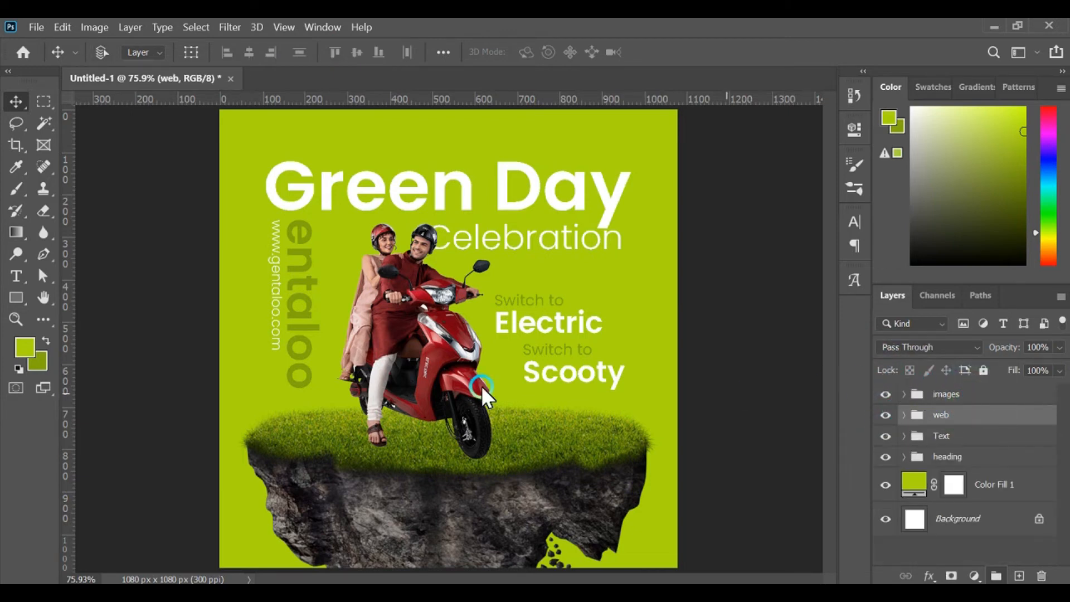
# Step: Place the clouds image from Downloads just above the green color fill layer and position it across the canvas top behind the headline
pyautogui.click(1038, 477)
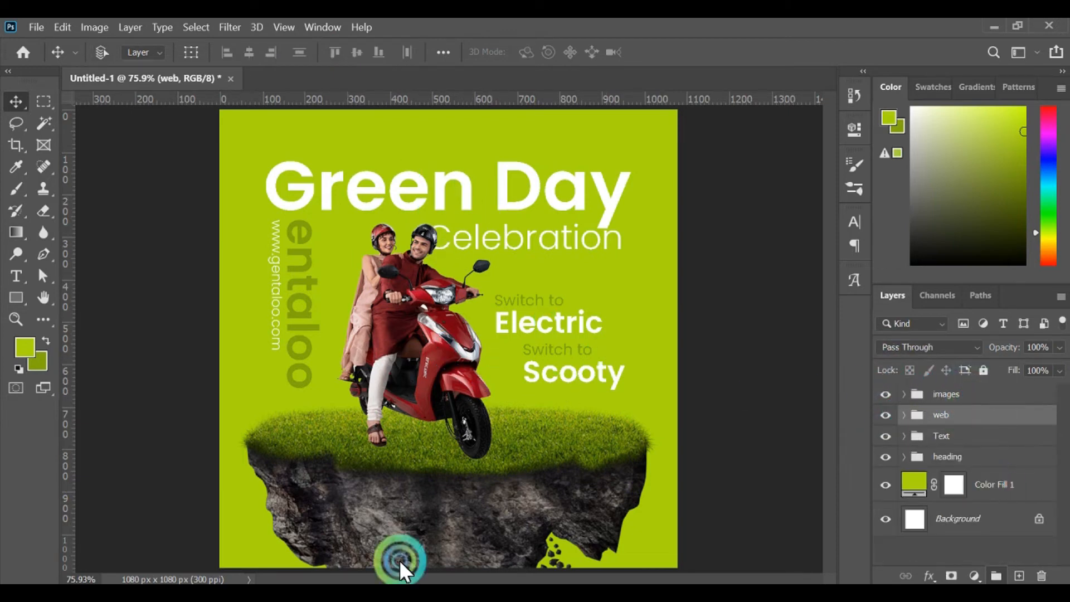
pyautogui.click(454, 582)
pyautogui.click(212, 248)
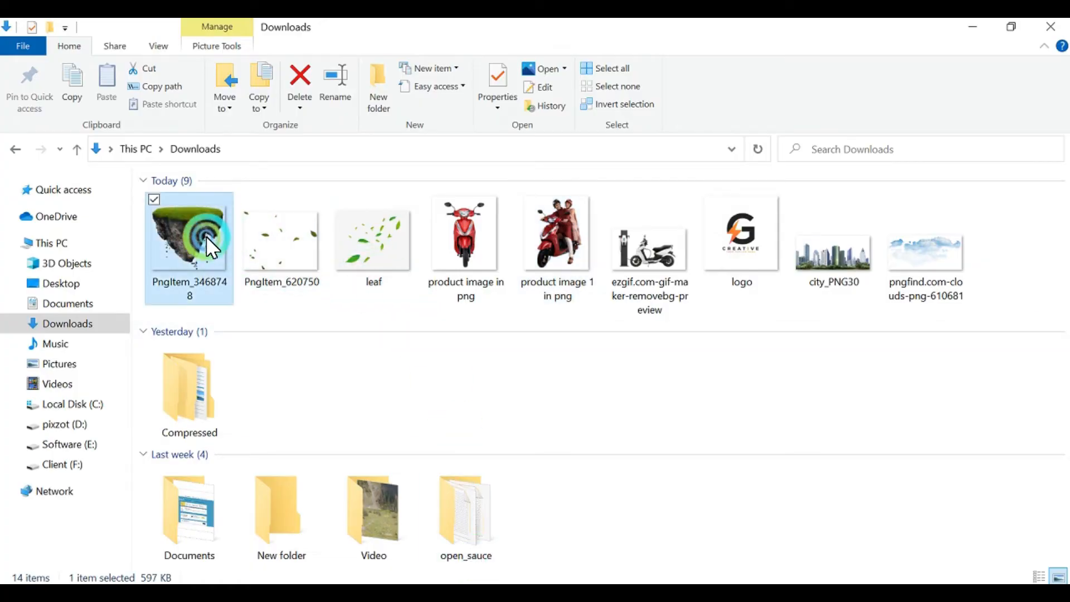
pyautogui.moveTo(886, 278); pyautogui.dragTo(592, 594)
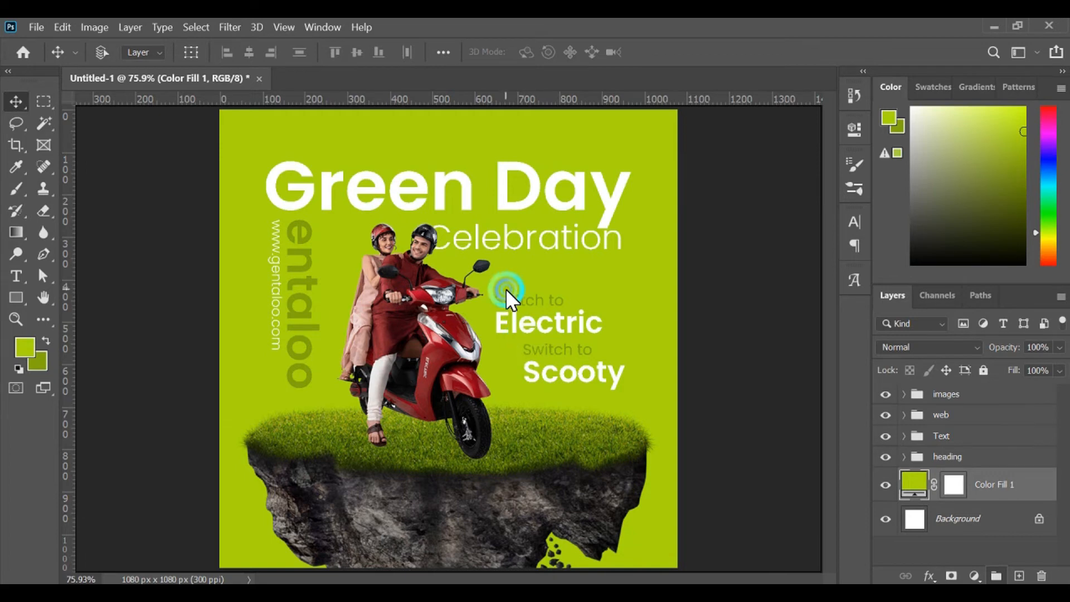
pyautogui.moveTo(518, 312); pyautogui.dragTo(514, 207)
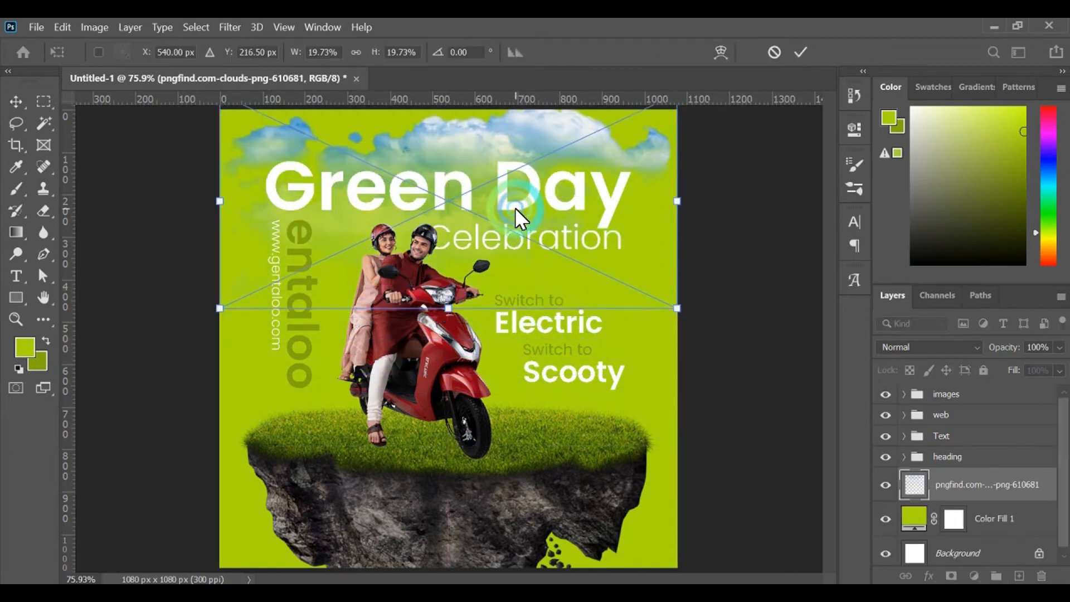
pyautogui.click(556, 258)
pyautogui.click(802, 54)
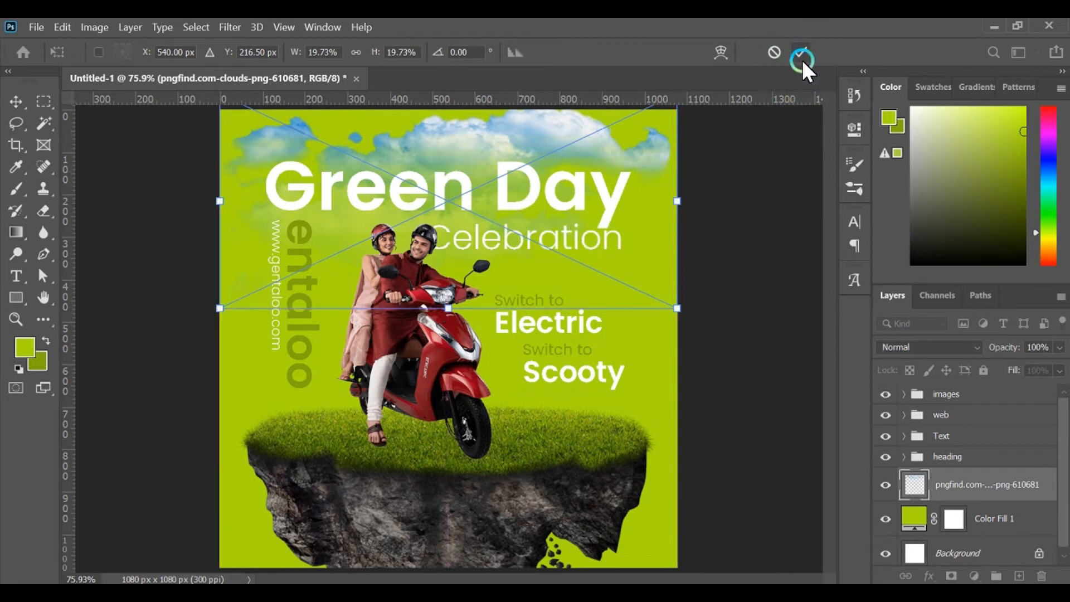
# Step: Set the clouds layer's blend mode to Luminosity and its opacity to 50%
pyautogui.click(921, 347)
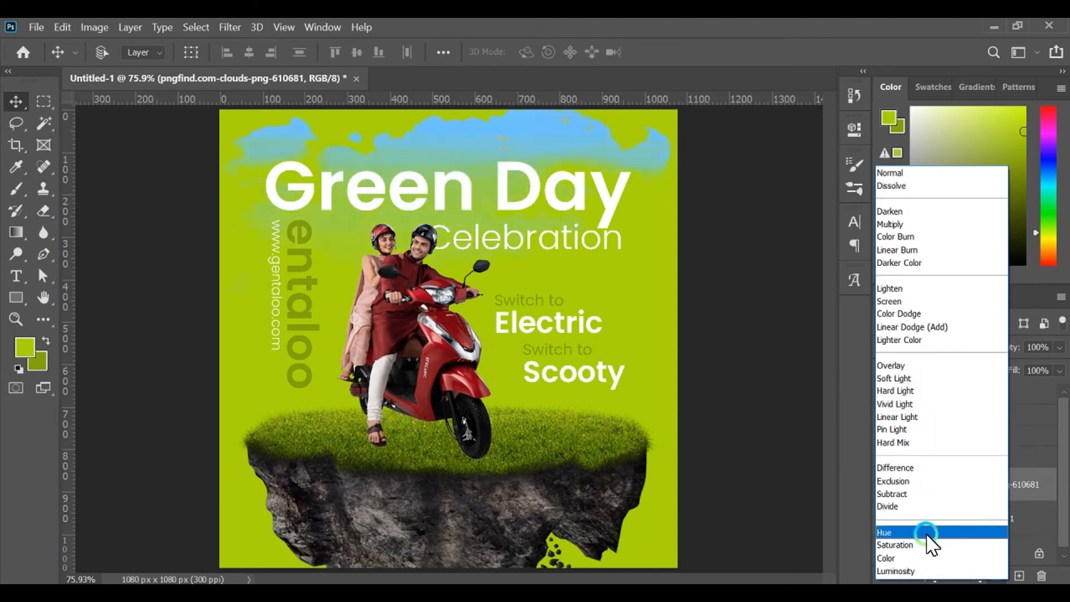
pyautogui.click(926, 572)
pyautogui.click(1059, 349)
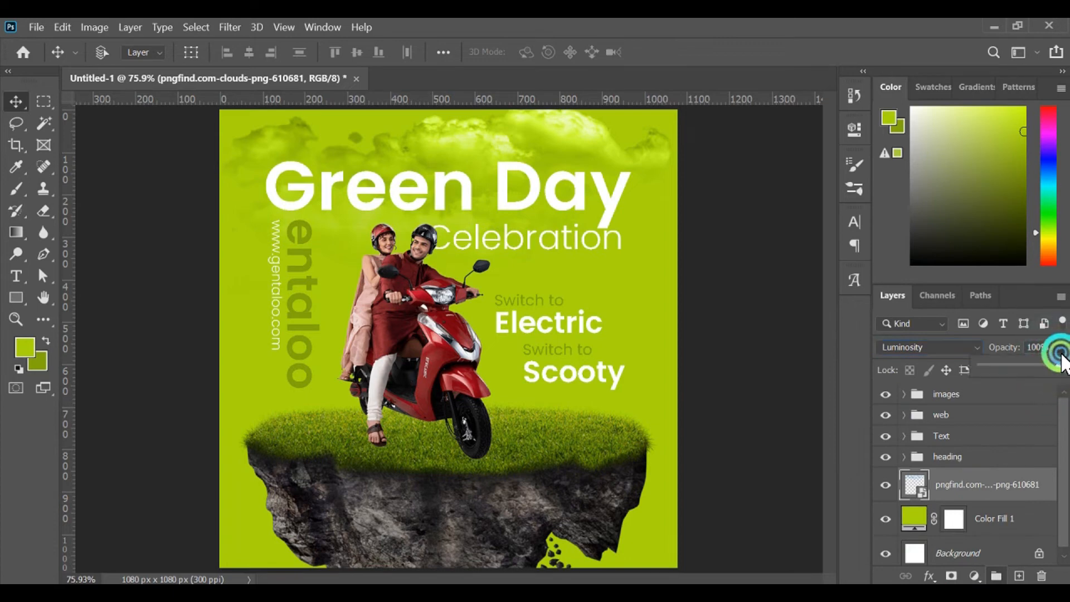
pyautogui.moveTo(1028, 367); pyautogui.dragTo(1026, 367)
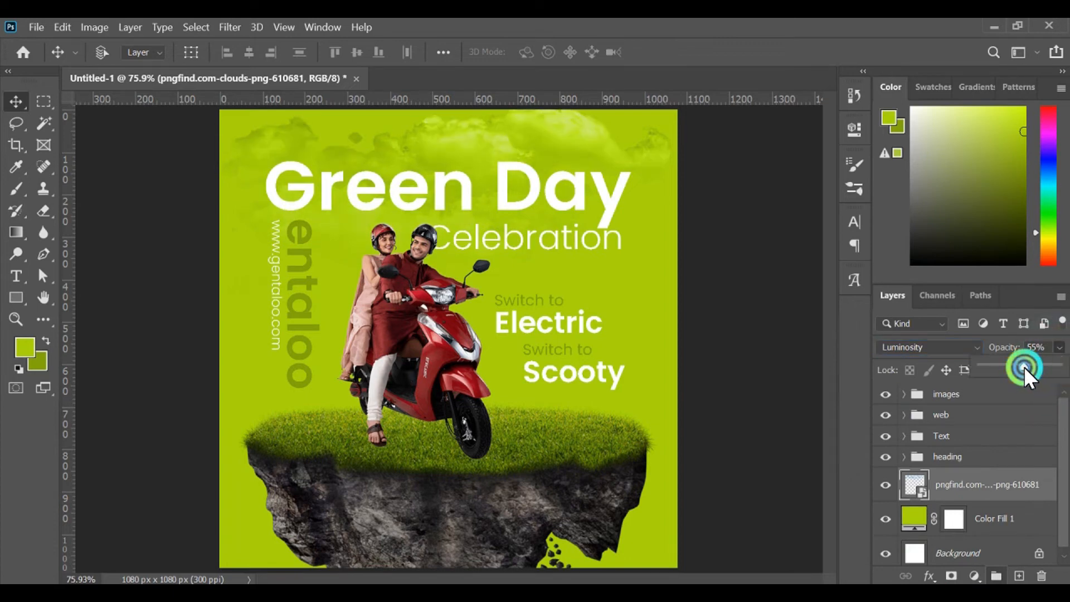
pyautogui.click(1027, 479)
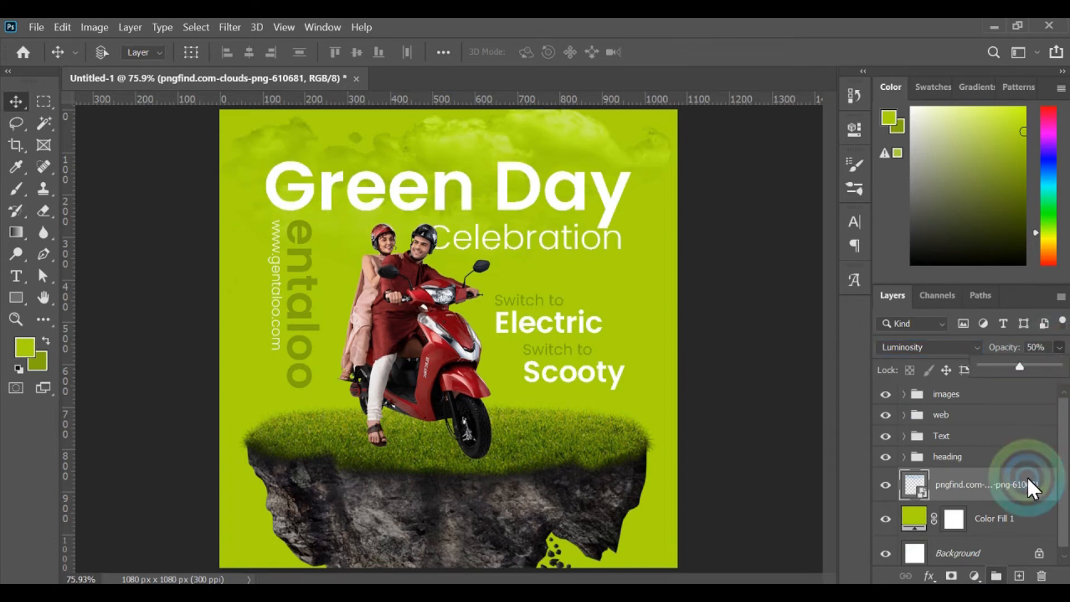
# Step: Put the clouds layer in its own group and name the group "cloud"
pyautogui.click(995, 483)
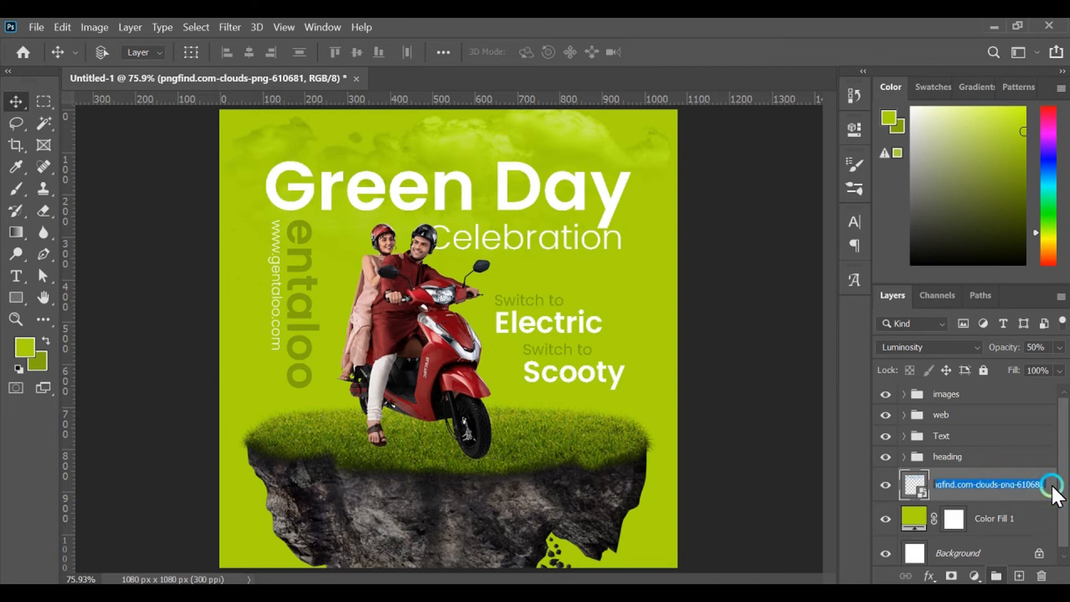
pyautogui.click(1051, 483)
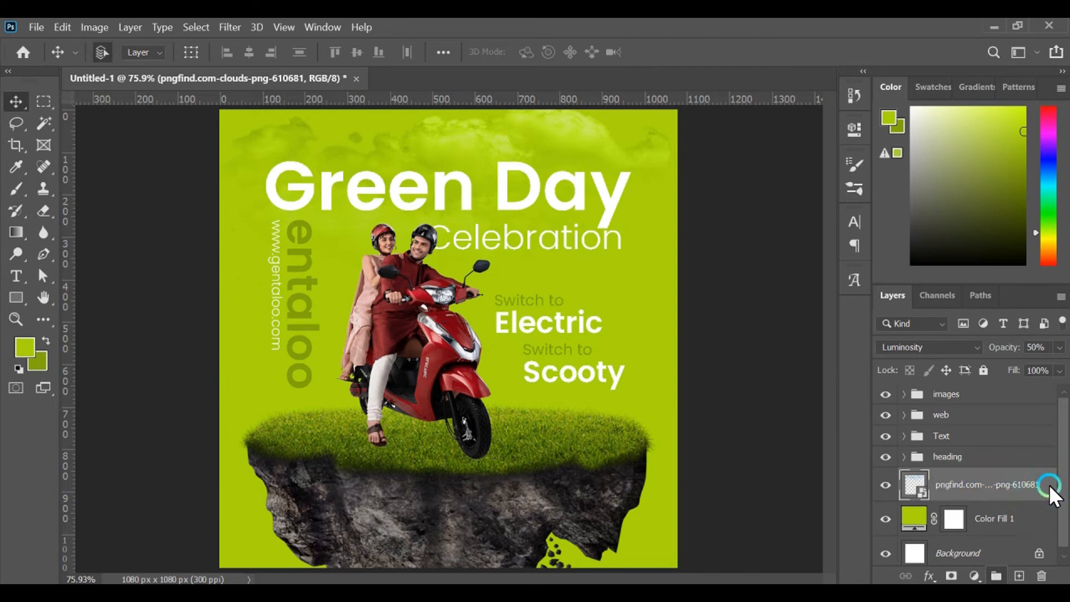
pyautogui.hotkey('ctrl', 'g')
pyautogui.click(914, 478)
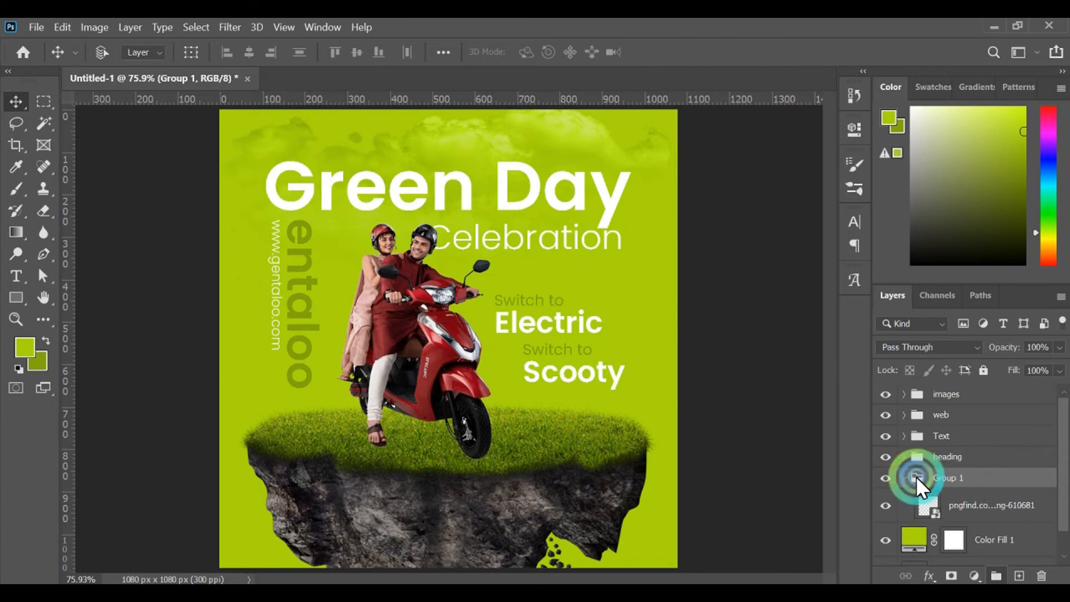
pyautogui.click(915, 476)
pyautogui.click(944, 478)
pyautogui.doubleClick(944, 478)
pyautogui.write('d')
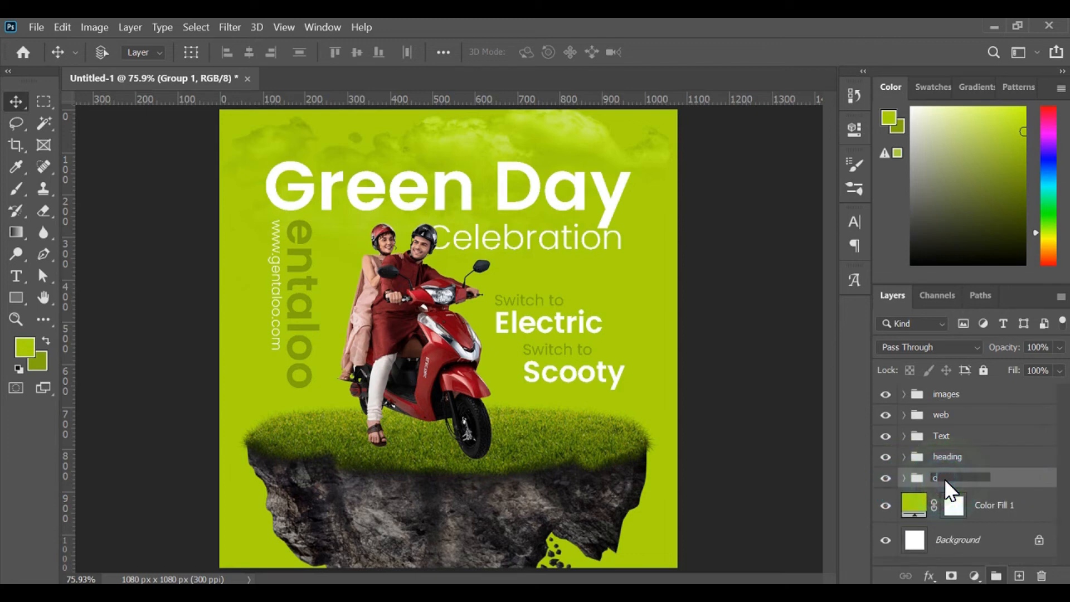
pyautogui.press('Return')
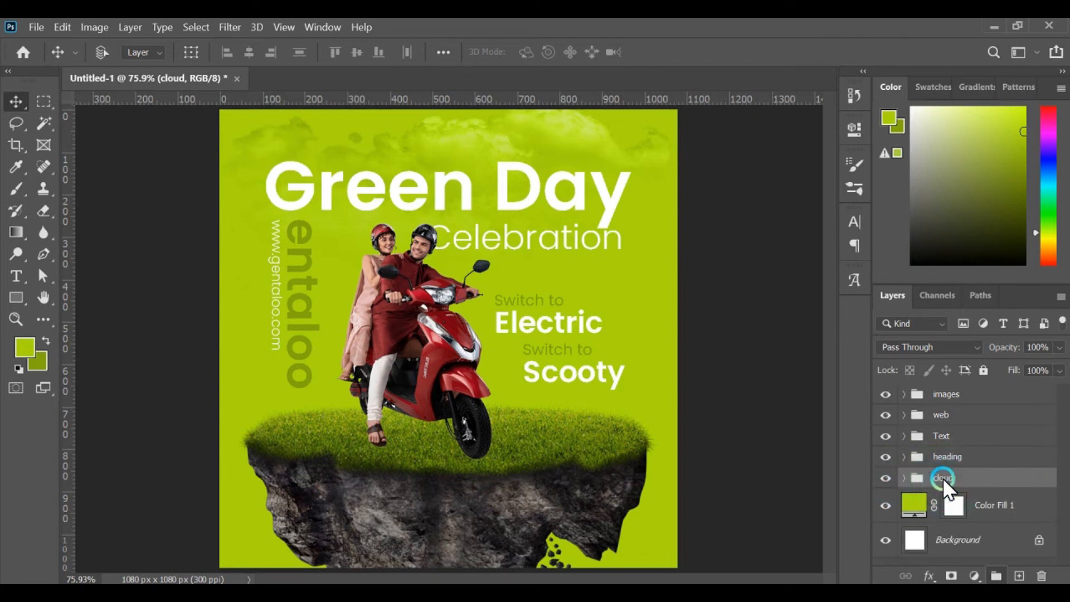
# Step: Scale the "cloud" group down slightly and move it lower so it sits behind the "Green Day" headline
pyautogui.click(195, 57)
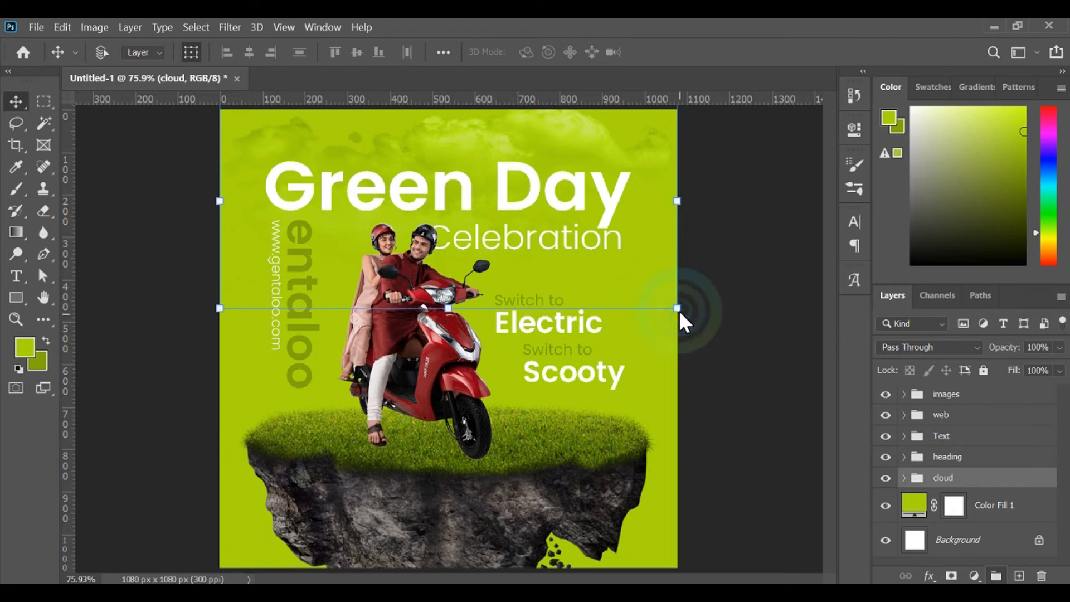
pyautogui.moveTo(679, 310); pyautogui.dragTo(651, 290)
pyautogui.moveTo(493, 166); pyautogui.dragTo(490, 206)
pyautogui.click(788, 52)
pyautogui.click(191, 53)
pyautogui.click(477, 205)
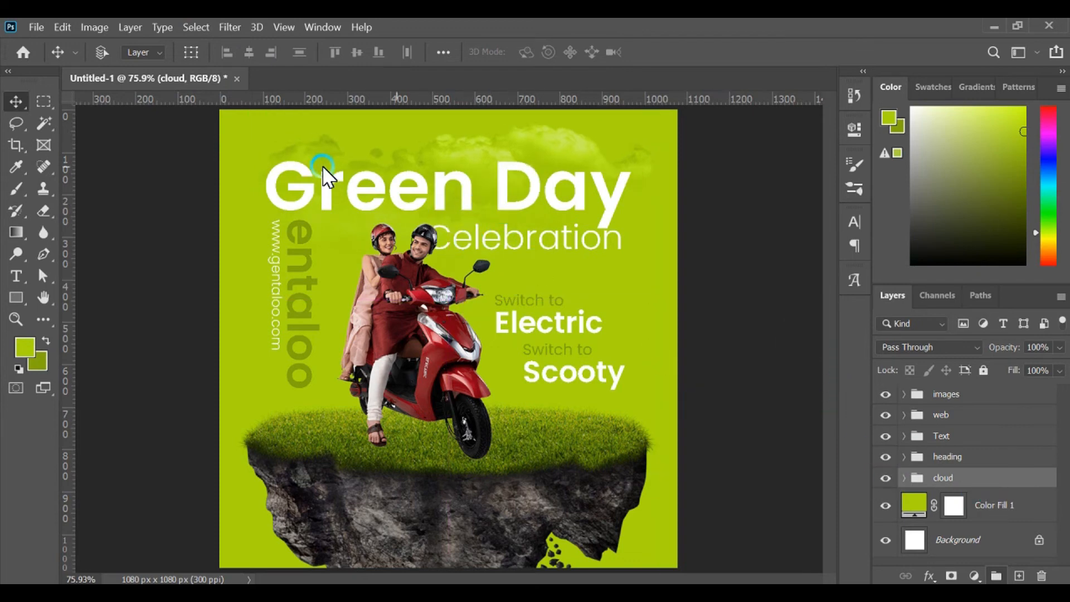
# Step: Open the leaves image PngItem_620750 from Downloads as a separate Photoshop document
pyautogui.click(485, 590)
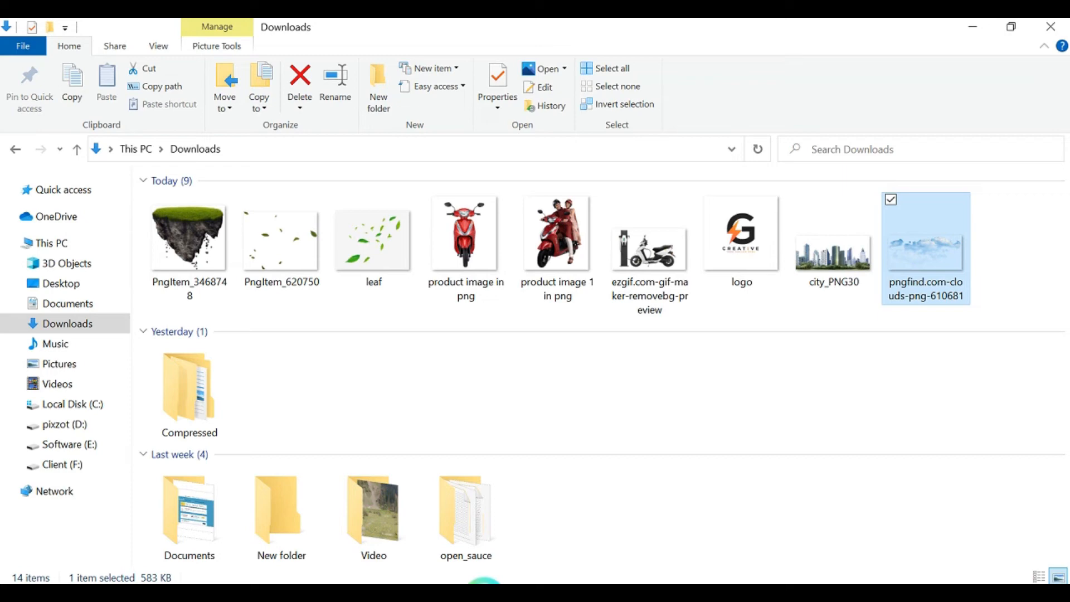
pyautogui.click(482, 384)
pyautogui.click(294, 250)
pyautogui.moveTo(296, 253); pyautogui.dragTo(509, 79)
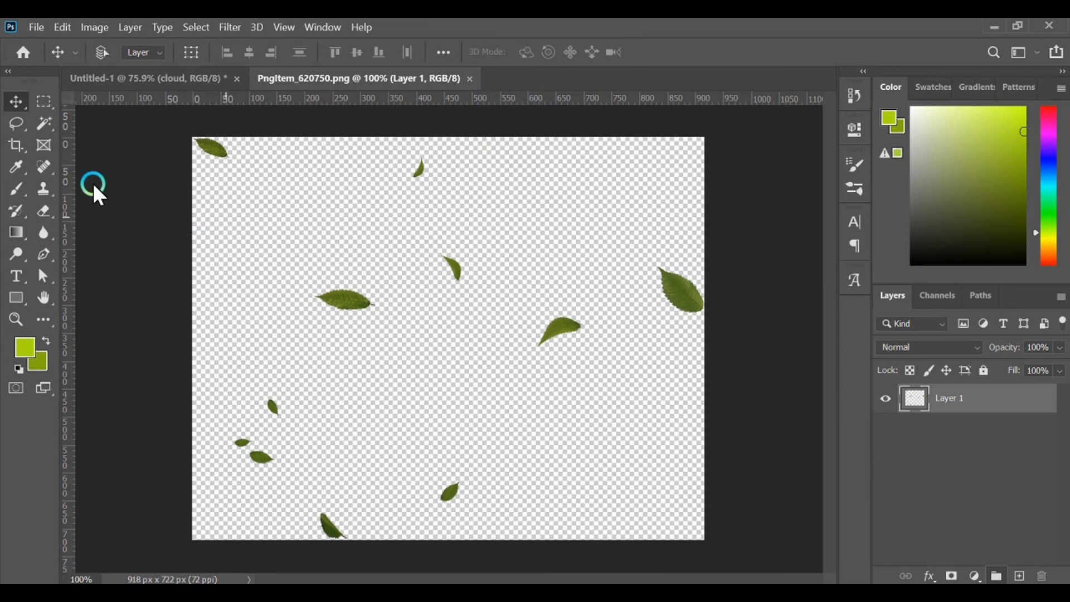
# Step: Erase all the leaves except the large one at the far edge and the horizontal one near the middle
pyautogui.click(44, 210)
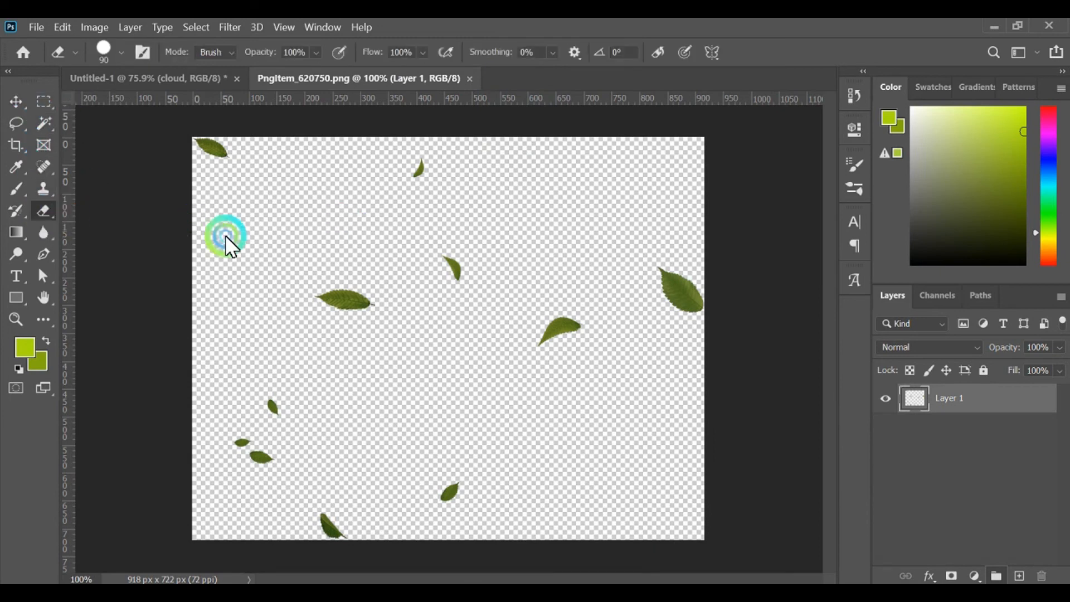
pyautogui.moveTo(225, 149)
pyautogui.mouseDown()
pyautogui.moveTo(183, 146)
pyautogui.moveTo(331, 156)
pyautogui.moveTo(426, 184)
pyautogui.moveTo(484, 306)
pyautogui.moveTo(537, 319)
pyautogui.moveTo(532, 374)
pyautogui.moveTo(488, 448)
pyautogui.moveTo(388, 534)
pyautogui.moveTo(278, 489)
pyautogui.moveTo(228, 424)
pyautogui.moveTo(291, 449)
pyautogui.moveTo(241, 484)
pyautogui.moveTo(301, 452)
pyautogui.moveTo(451, 513)
pyautogui.mouseUp()
pyautogui.moveTo(472, 159)
pyautogui.mouseDown()
pyautogui.moveTo(193, 414)
pyautogui.moveTo(400, 498)
pyautogui.moveTo(527, 321)
pyautogui.mouseUp()
# Step: Select the large leaf with a rectangular marquee and bring it into the scooter advertisement as a new layer
pyautogui.click(43, 100)
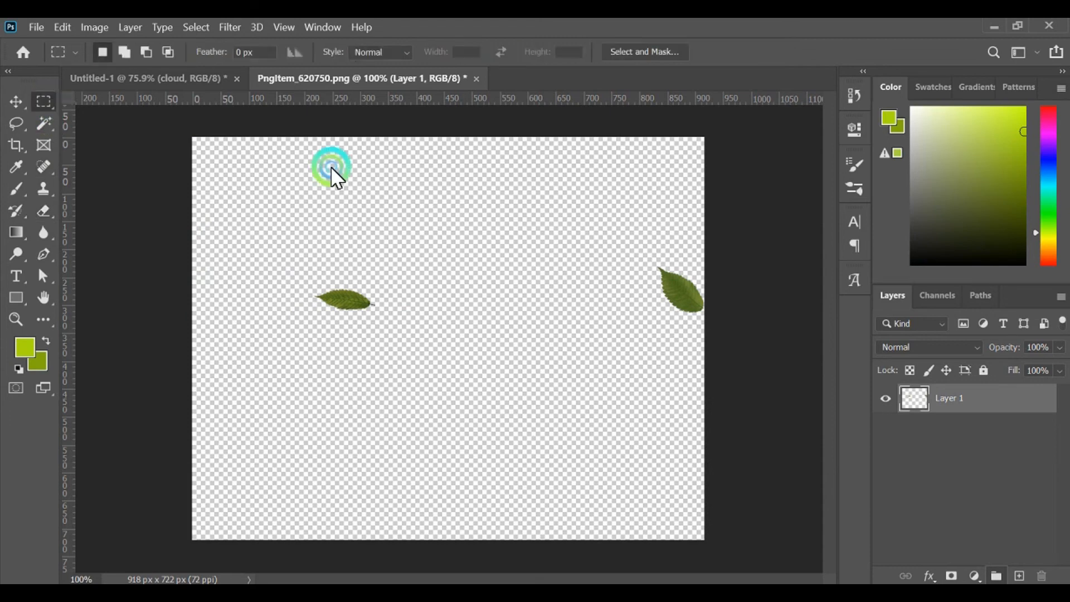
pyautogui.moveTo(636, 260); pyautogui.dragTo(751, 334)
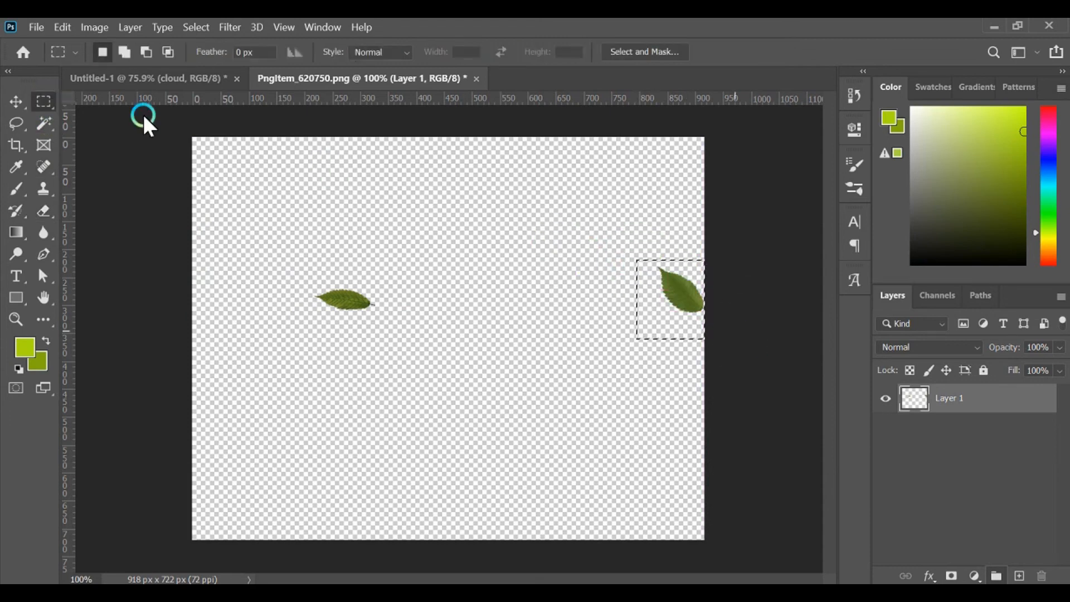
pyautogui.click(16, 101)
pyautogui.click(179, 79)
pyautogui.click(670, 376)
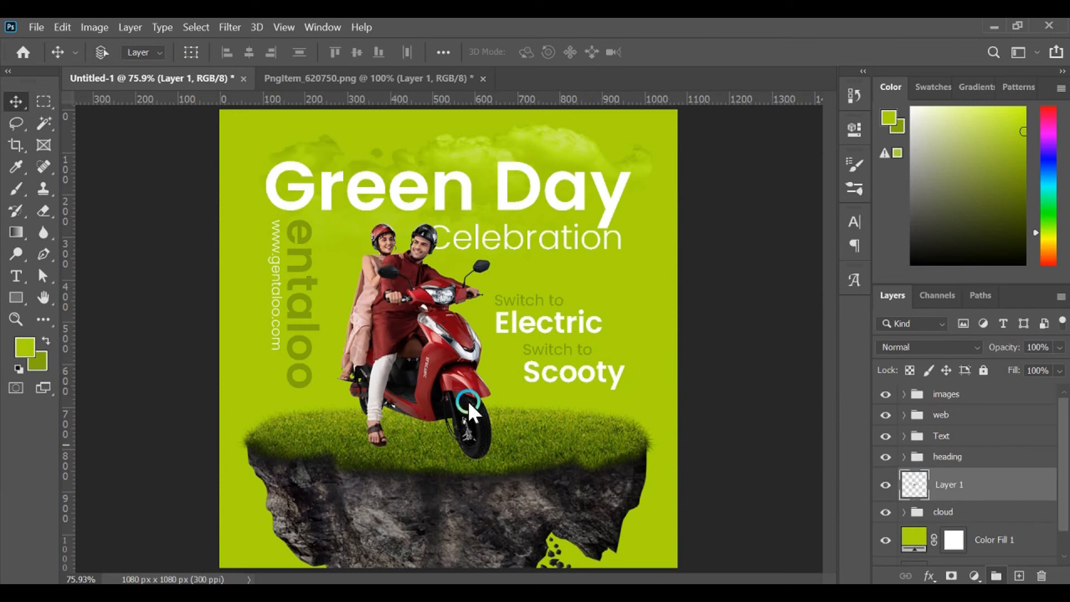
# Step: Move the leaf layer to the top of the layer stack and place the leaf above the "n" of "Green"
pyautogui.moveTo(459, 310); pyautogui.dragTo(520, 248)
pyautogui.moveTo(938, 477); pyautogui.dragTo(945, 385)
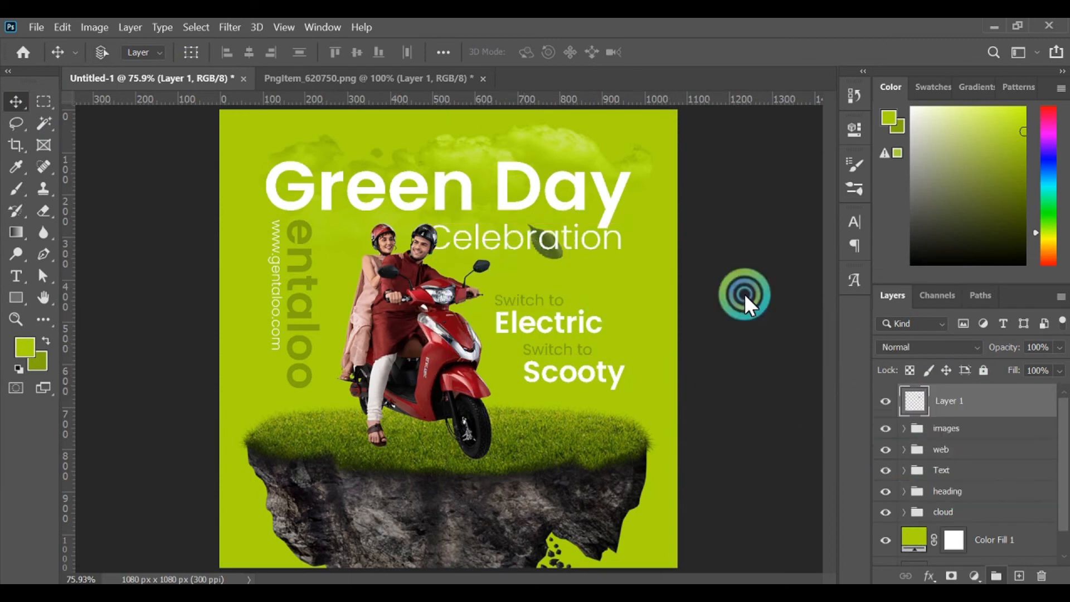
pyautogui.click(549, 238)
pyautogui.moveTo(549, 239); pyautogui.dragTo(479, 152)
# Step: Select the horizontal leaf in the leaves image with a rectangular marquee
pyautogui.click(356, 73)
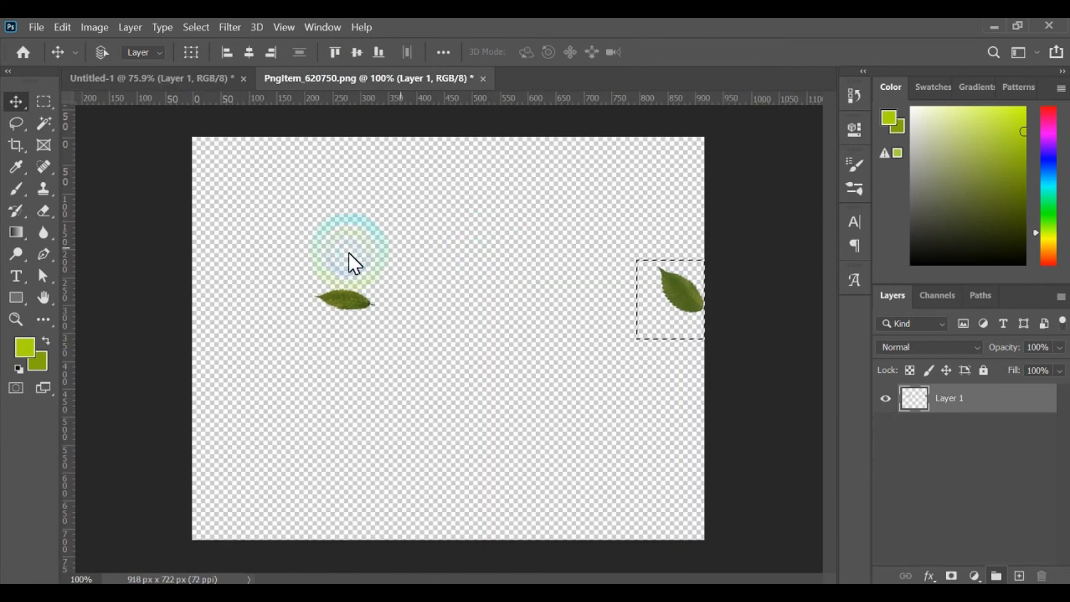
pyautogui.click(47, 95)
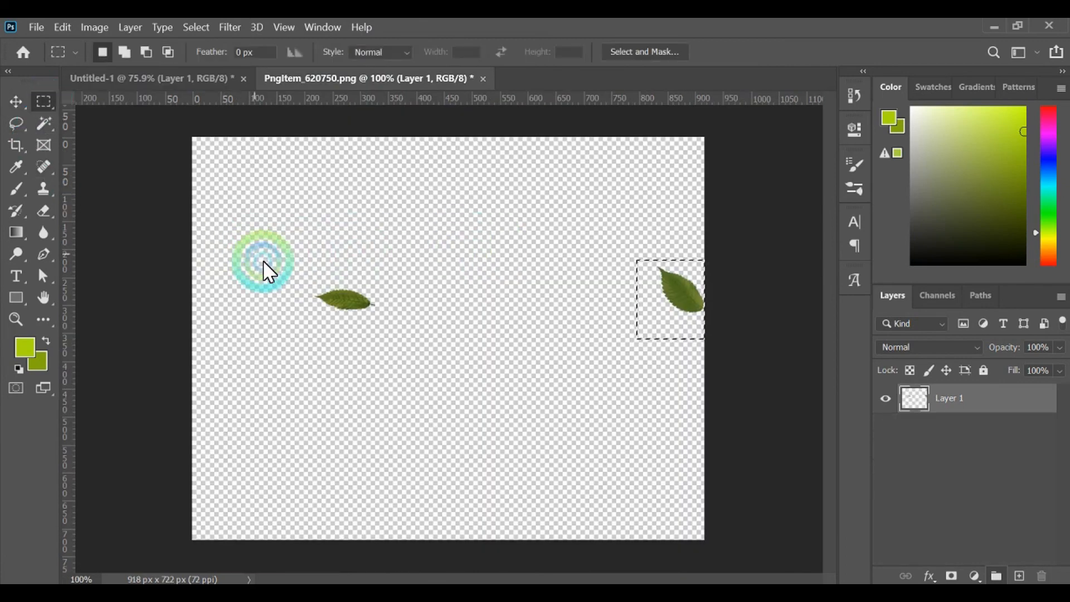
pyautogui.moveTo(282, 269); pyautogui.dragTo(383, 329)
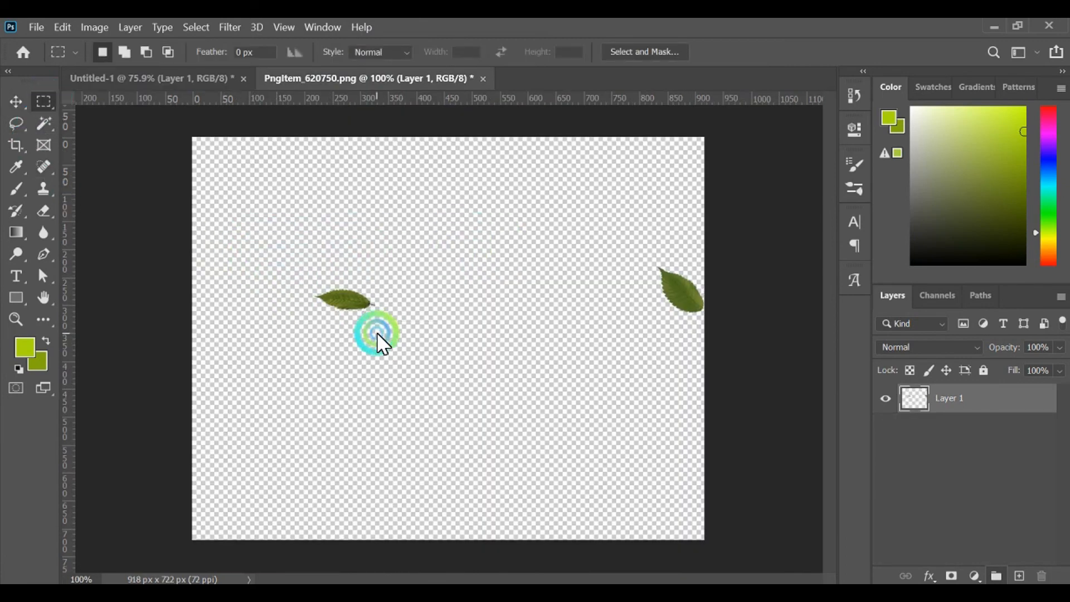
pyautogui.moveTo(304, 276); pyautogui.dragTo(401, 338)
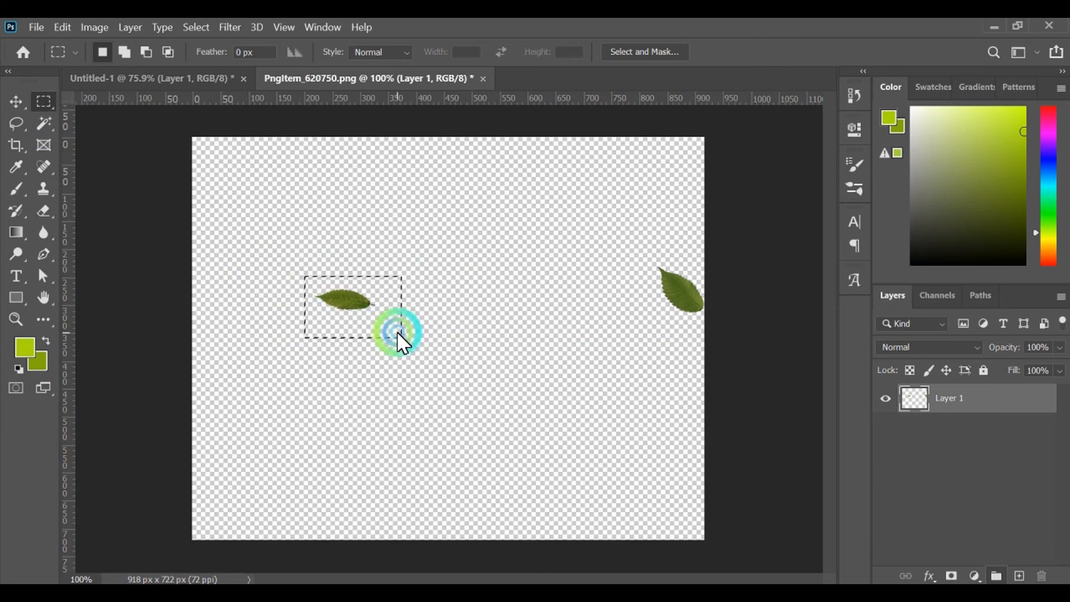
# Step: Hide the first leaf's layer in the advertisement and add the horizontal leaf as a new layer above it
pyautogui.click(14, 101)
pyautogui.click(149, 79)
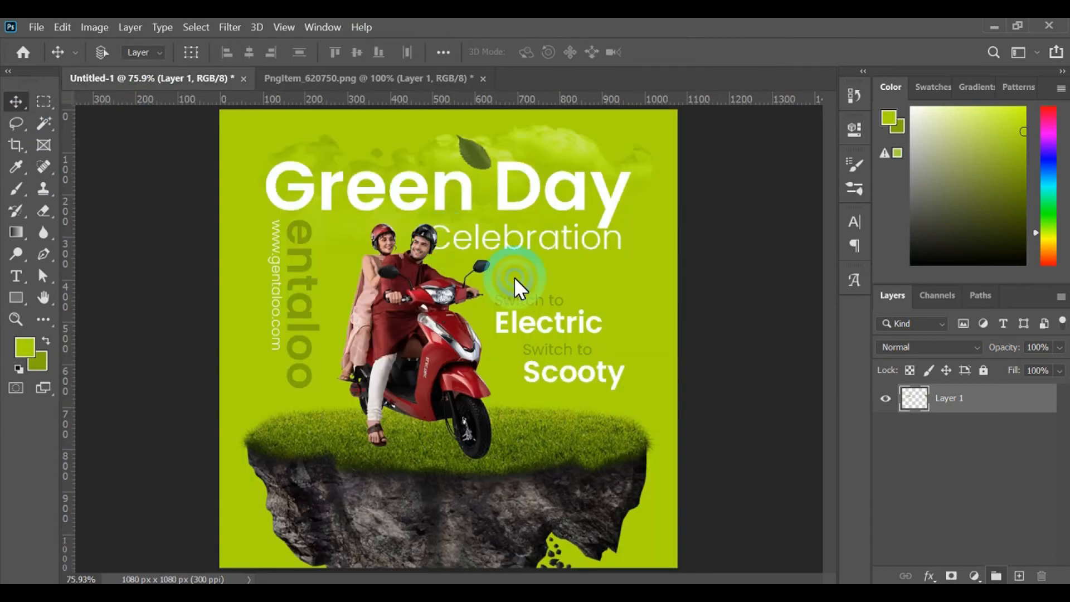
pyautogui.click(883, 401)
pyautogui.hotkey('ctrl', 'v')
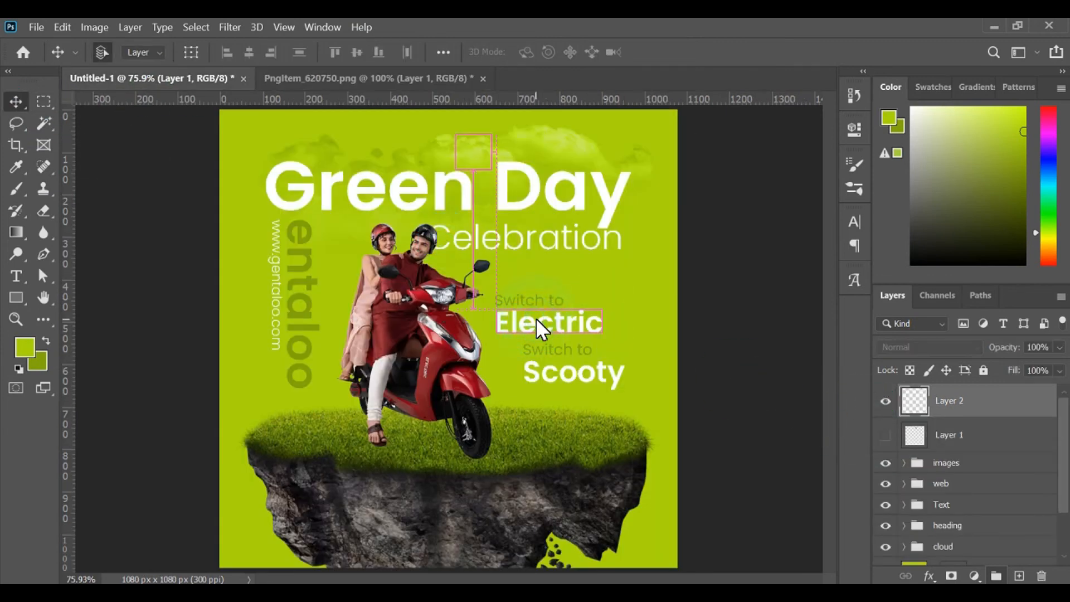
# Step: Scale the horizontal leaf to about 129%, rotate it about 30°, and place it above the "n" of "Green"
pyautogui.click(206, 52)
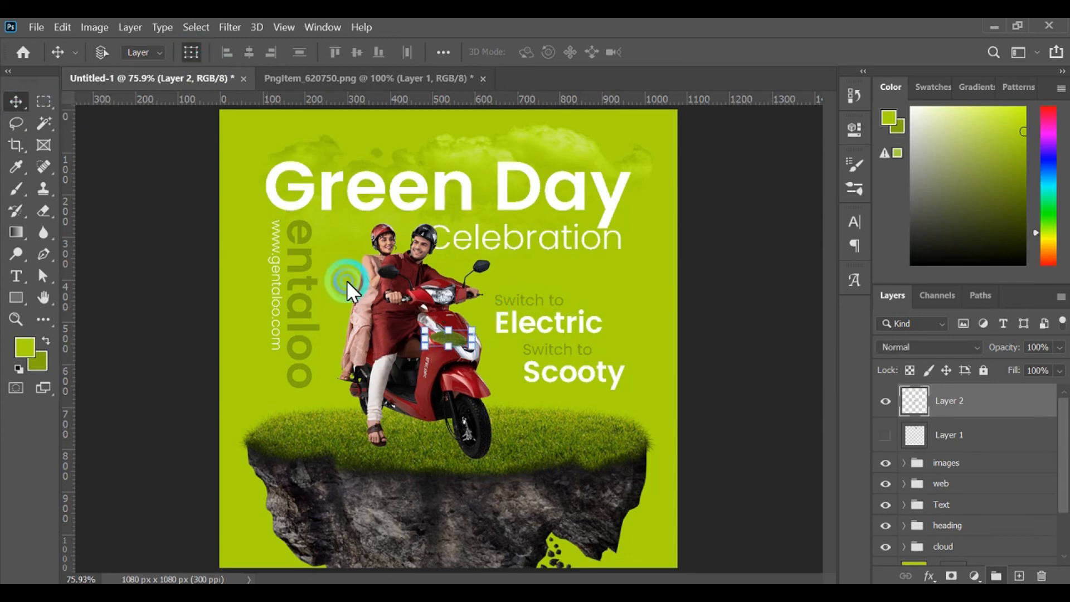
pyautogui.moveTo(485, 356); pyautogui.dragTo(471, 363)
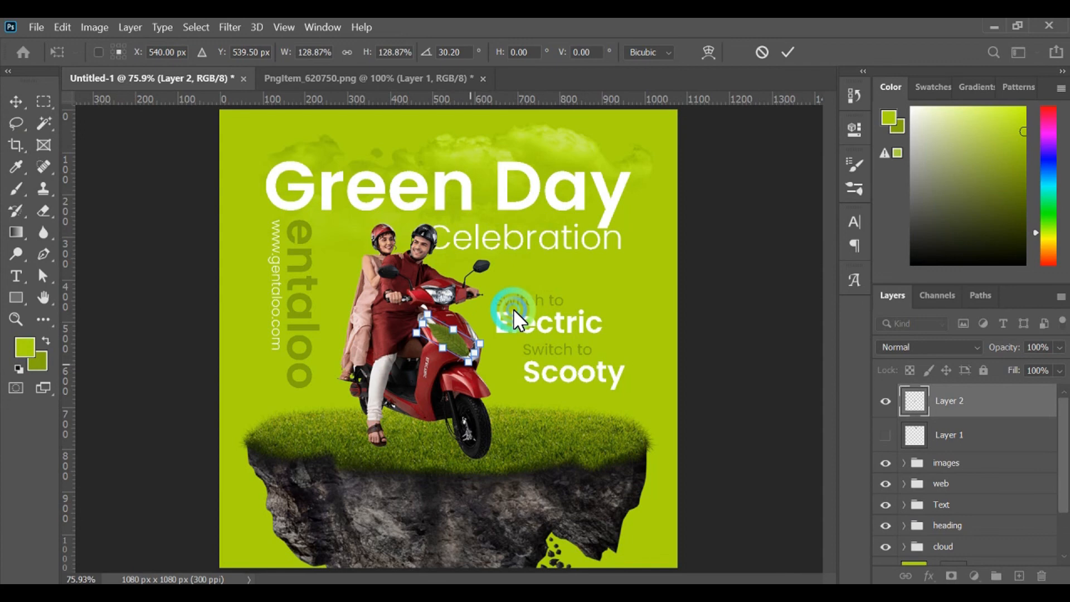
pyautogui.click(786, 53)
pyautogui.click(191, 53)
pyautogui.moveTo(425, 332); pyautogui.dragTo(469, 156)
pyautogui.click(191, 53)
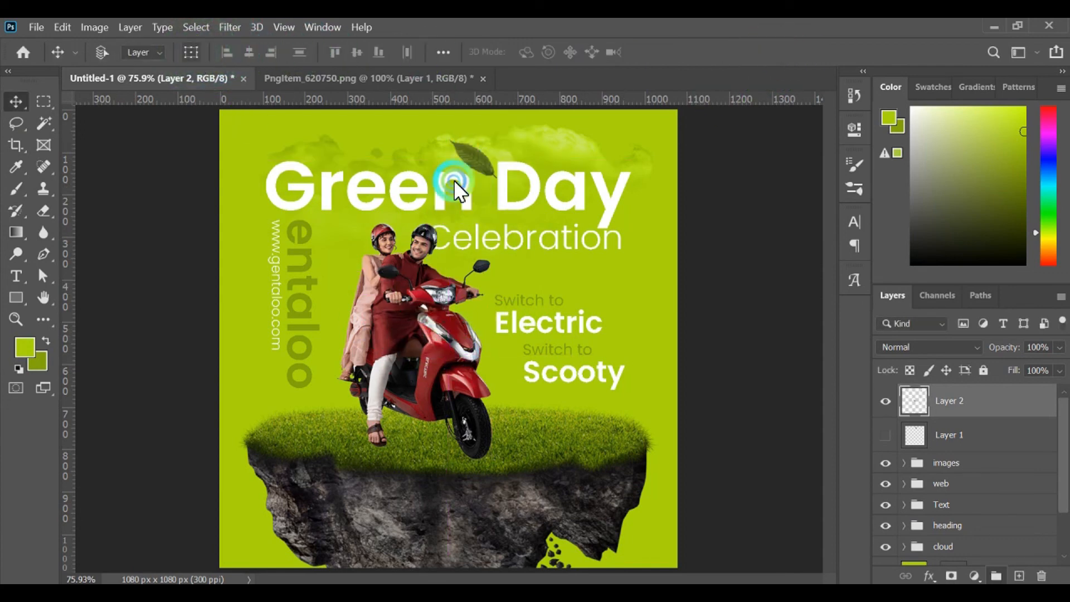
# Step: Rotate the leaf slightly further clockwise and nudge it left so its tip sits beside the "n" of "Green"
pyautogui.click(499, 180)
pyautogui.moveTo(521, 206); pyautogui.dragTo(517, 223)
pyautogui.click(782, 53)
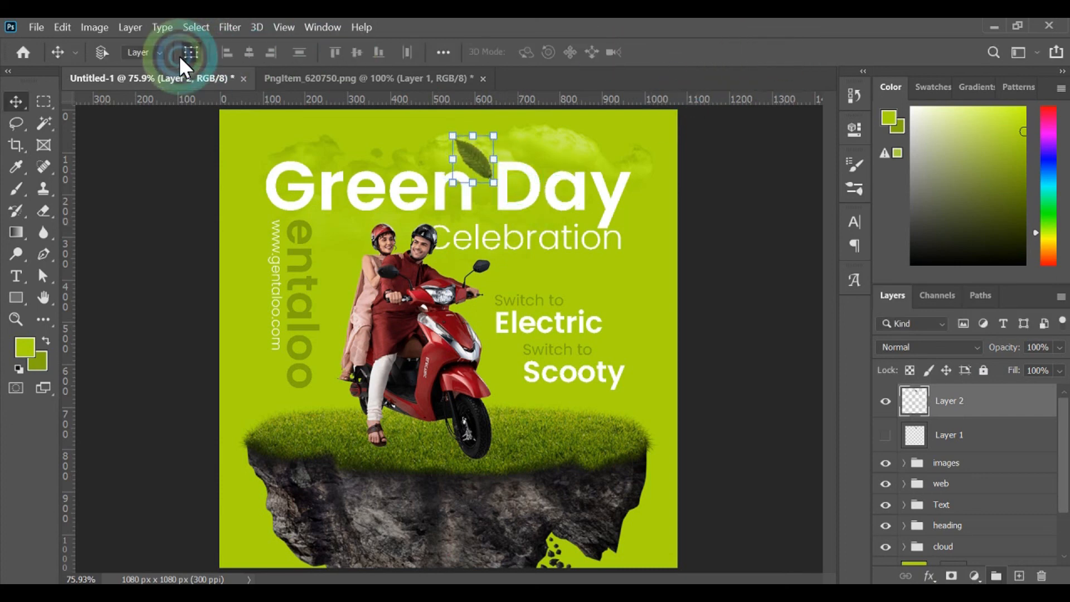
pyautogui.click(188, 53)
pyautogui.moveTo(472, 159); pyautogui.dragTo(467, 158)
pyautogui.click(761, 391)
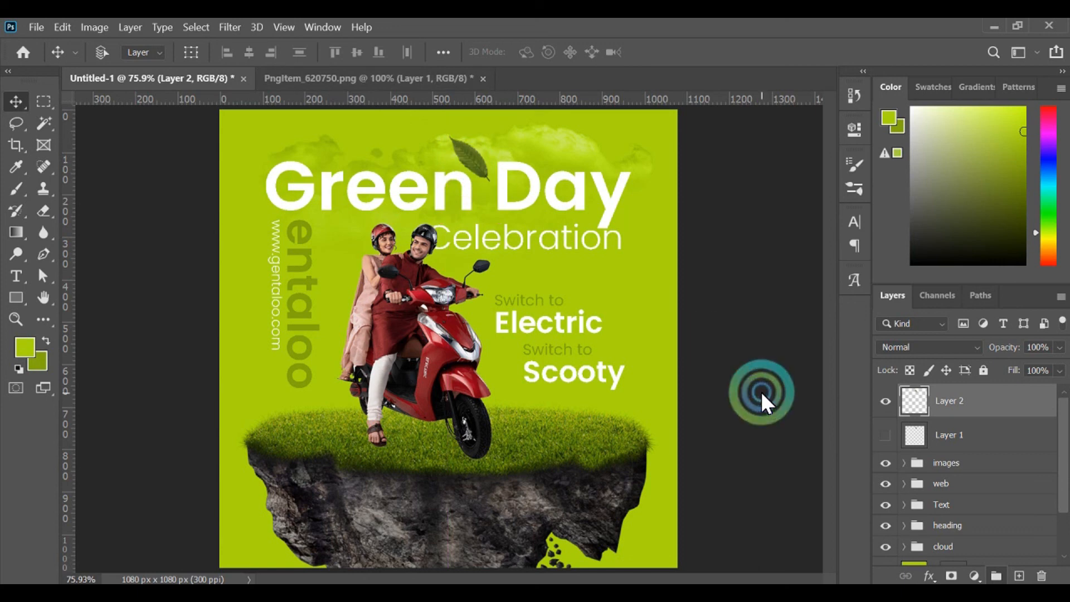
# Step: Show the first leaf's layer again and transform that leaf to form a pair with the other above the "n" of "Green"
pyautogui.click(1001, 437)
pyautogui.click(885, 435)
pyautogui.click(810, 376)
pyautogui.click(172, 51)
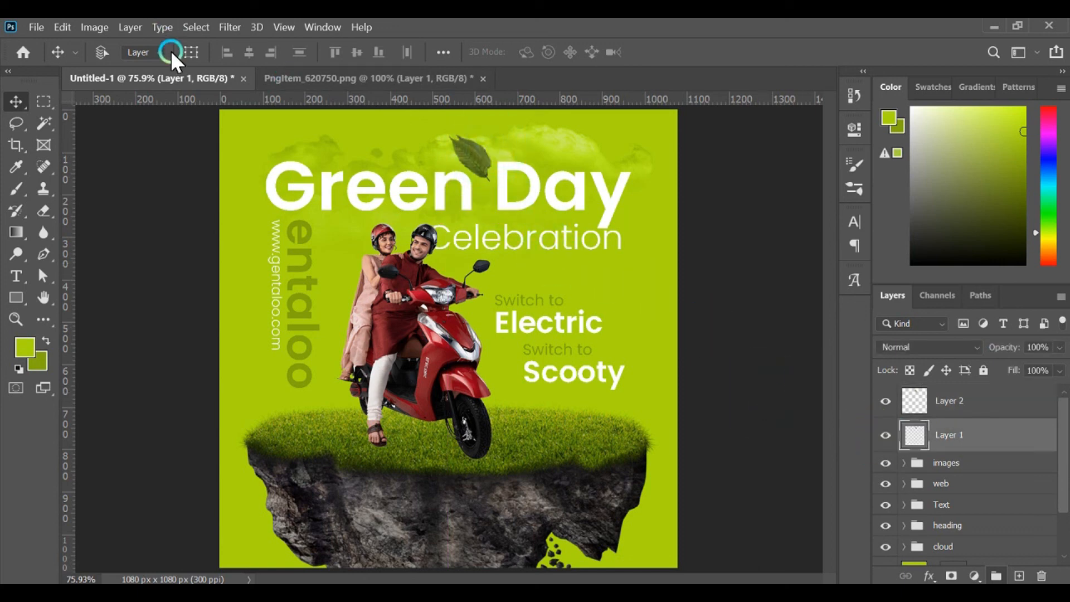
pyautogui.moveTo(490, 128); pyautogui.dragTo(486, 154)
pyautogui.click(787, 52)
pyautogui.click(196, 49)
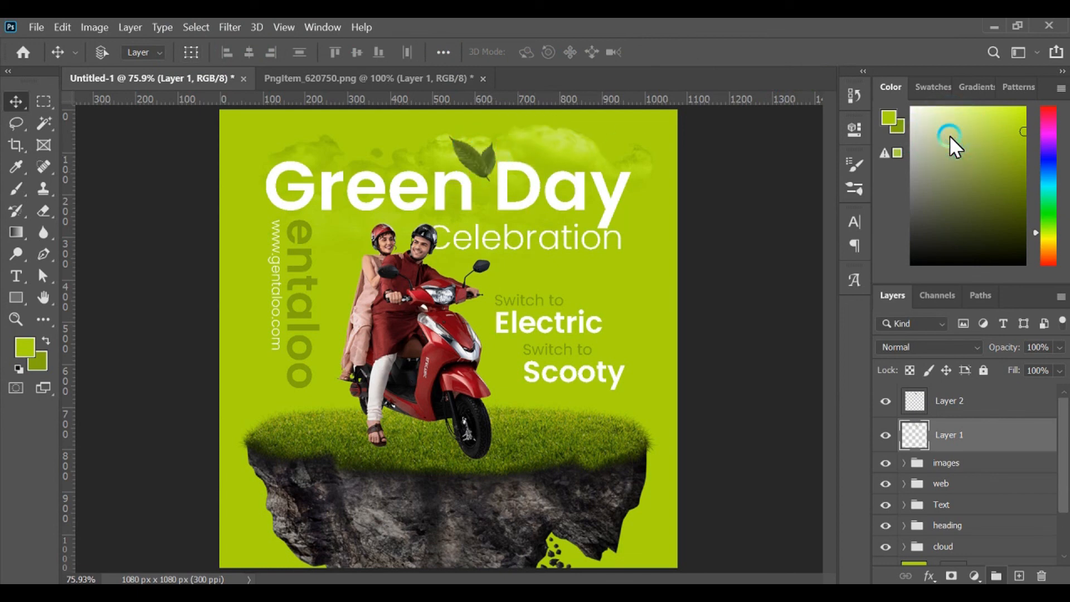
# Step: Group the two leaf layers and name the group "leaf"
pyautogui.keyDown('shift'); pyautogui.click(963, 408); pyautogui.keyUp('shift')
pyautogui.hotkey('ctrl', 'g')
pyautogui.click(948, 397)
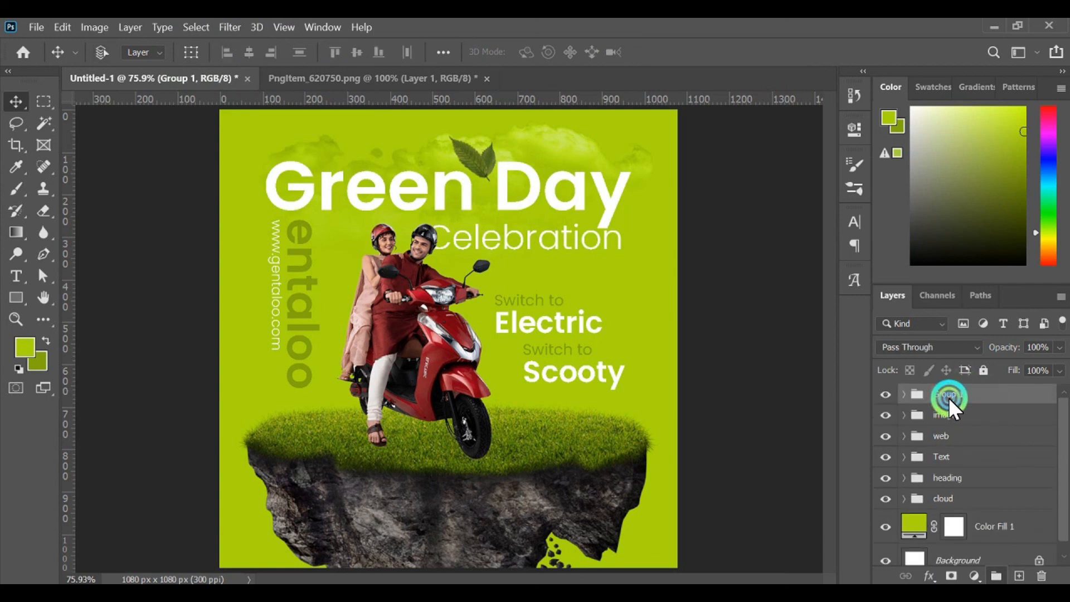
pyautogui.doubleClick(948, 396)
pyautogui.write('leaf')
pyautogui.press('Return')
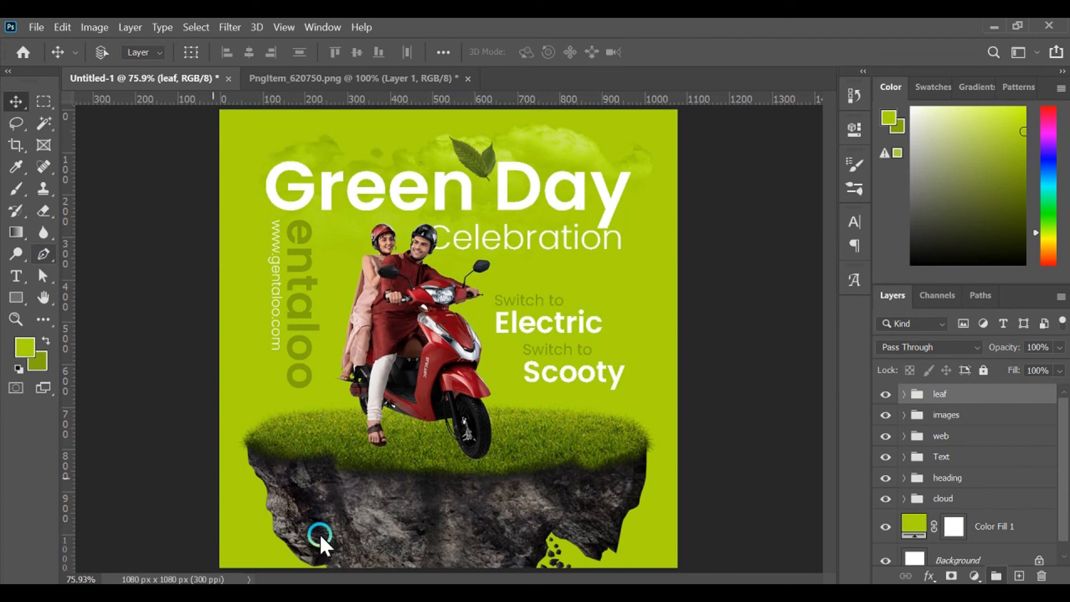
# Step: Start a Pen tool path just outside the artboard's left edge, about midway down
pyautogui.click(37, 255)
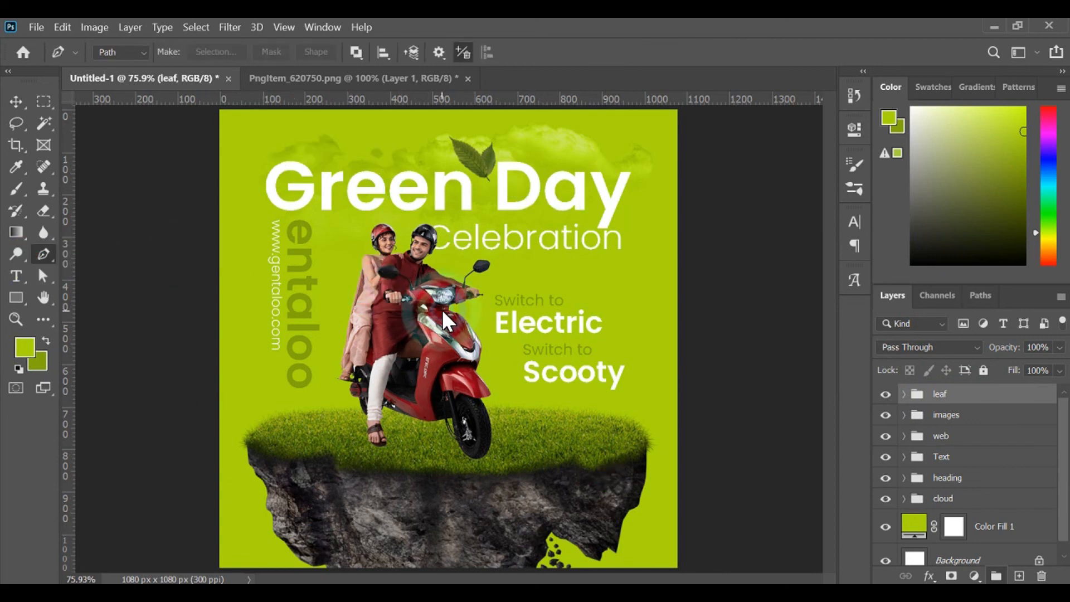
pyautogui.press('z')
pyautogui.keyDown('alt'); pyautogui.click(442, 310); pyautogui.keyUp('alt')
pyautogui.click(41, 257)
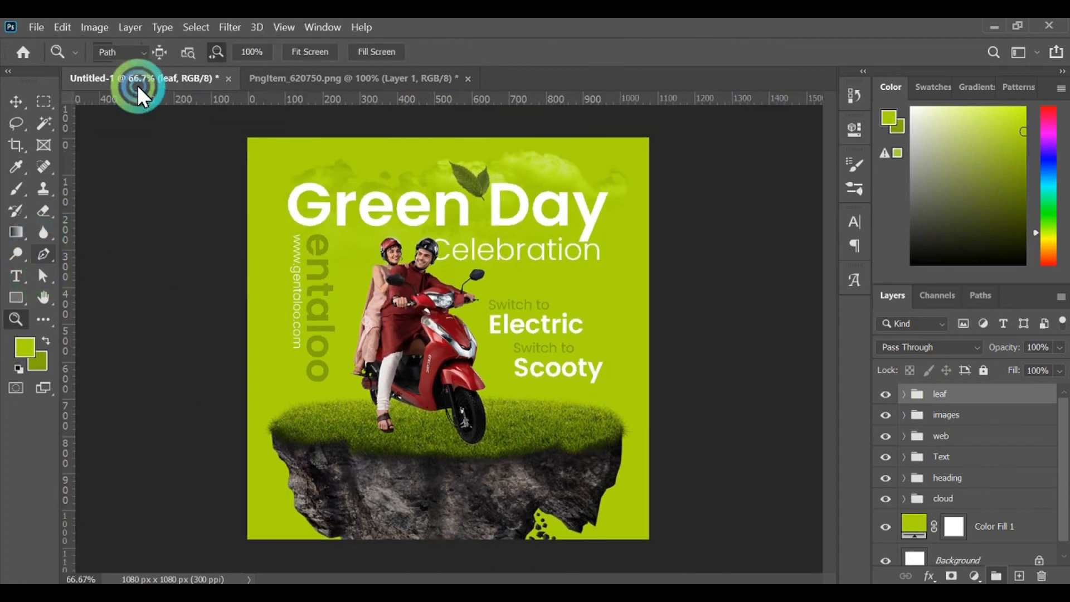
pyautogui.click(240, 369)
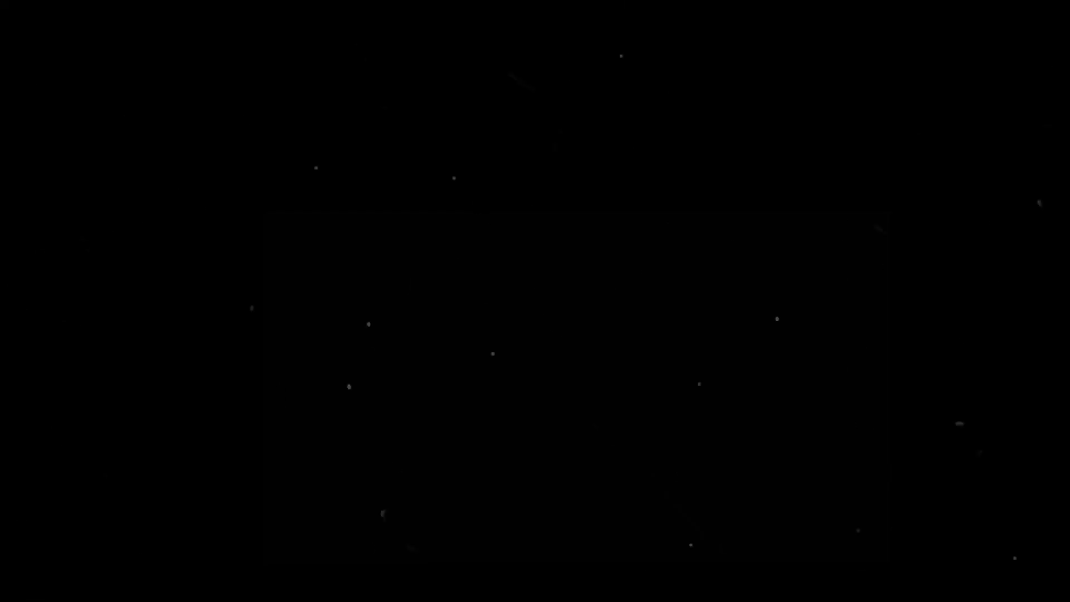